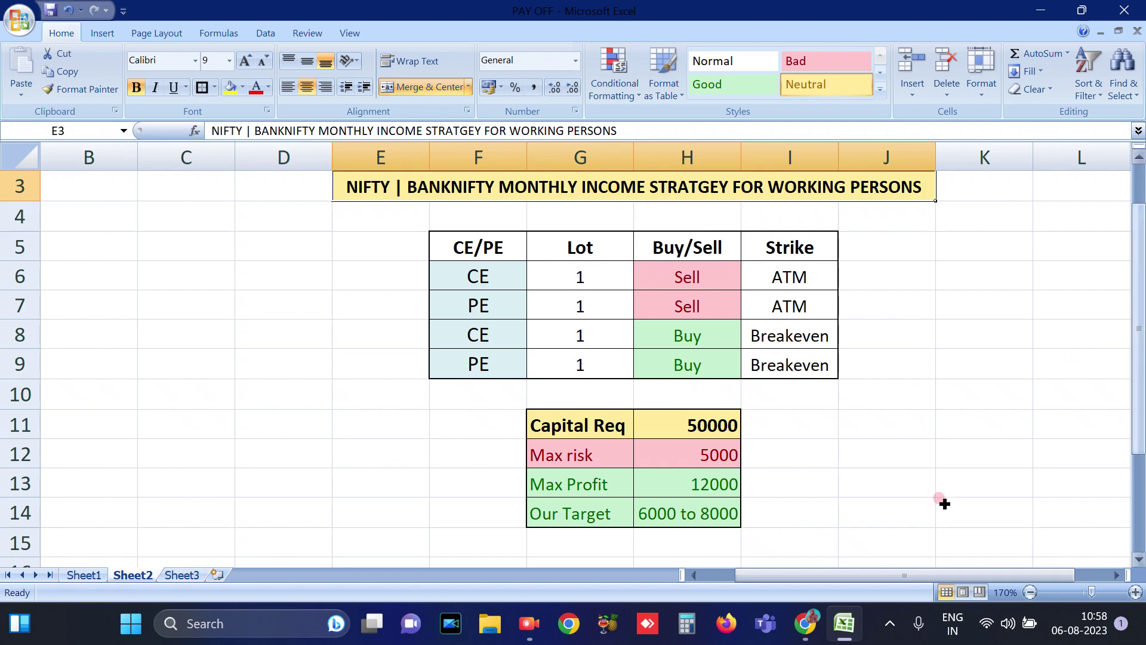
- Review the required capital, max risk, max profit and target figures in cells H11 to H14
{"action": "left_click", "coordinate": [725, 431]}
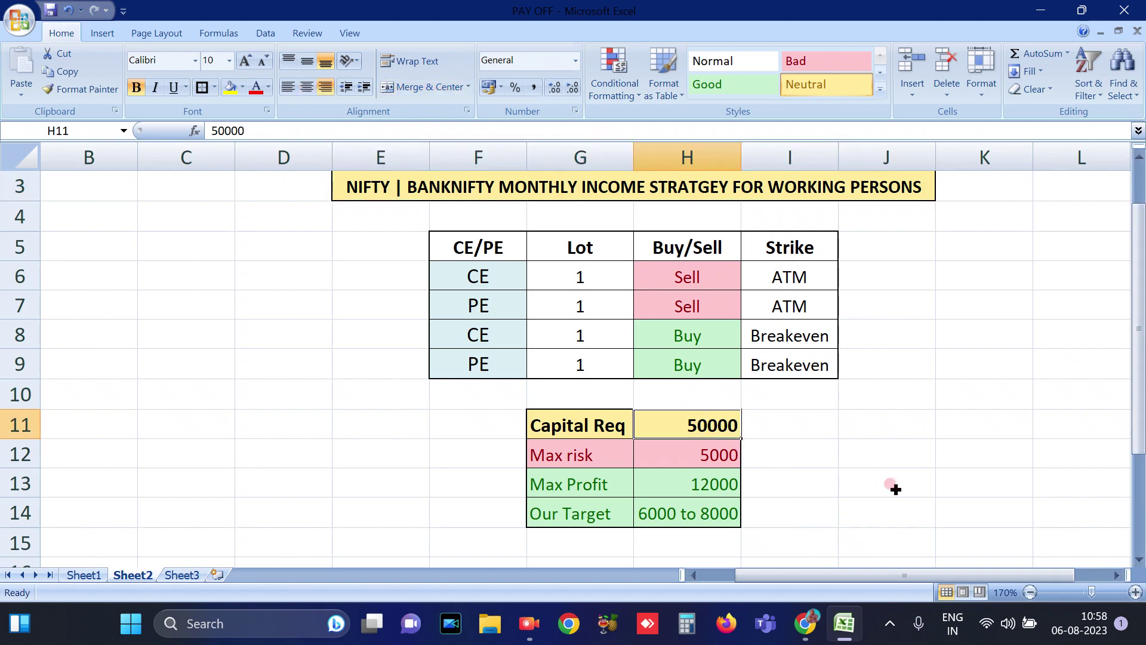
{"action": "left_click", "coordinate": [692, 457]}
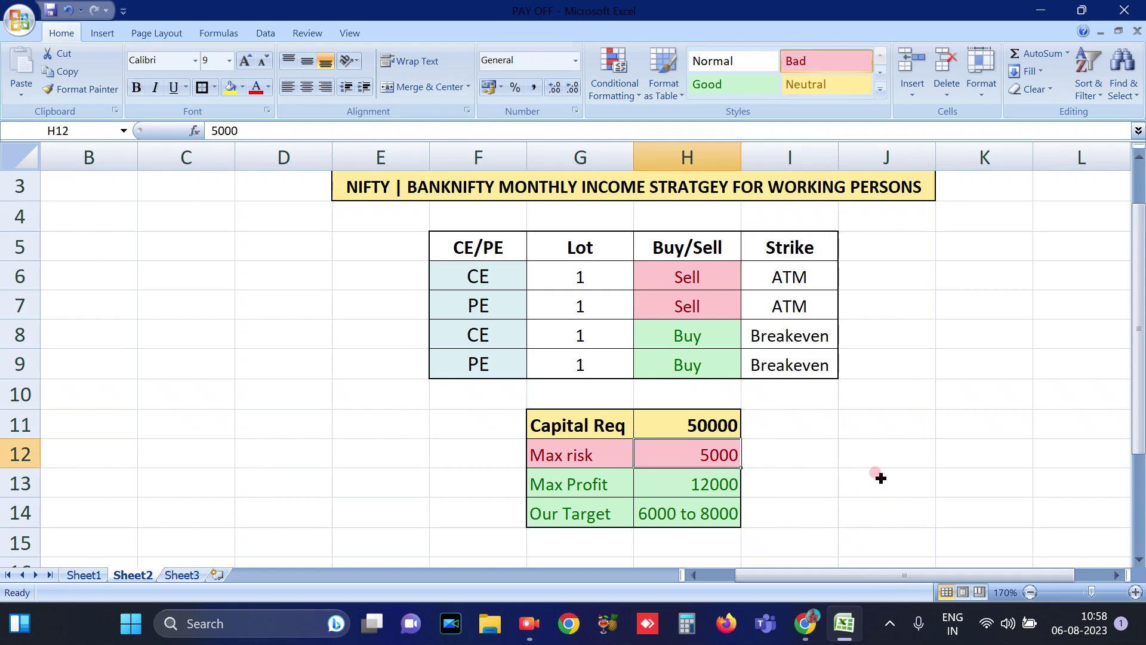
{"action": "left_click", "coordinate": [722, 478]}
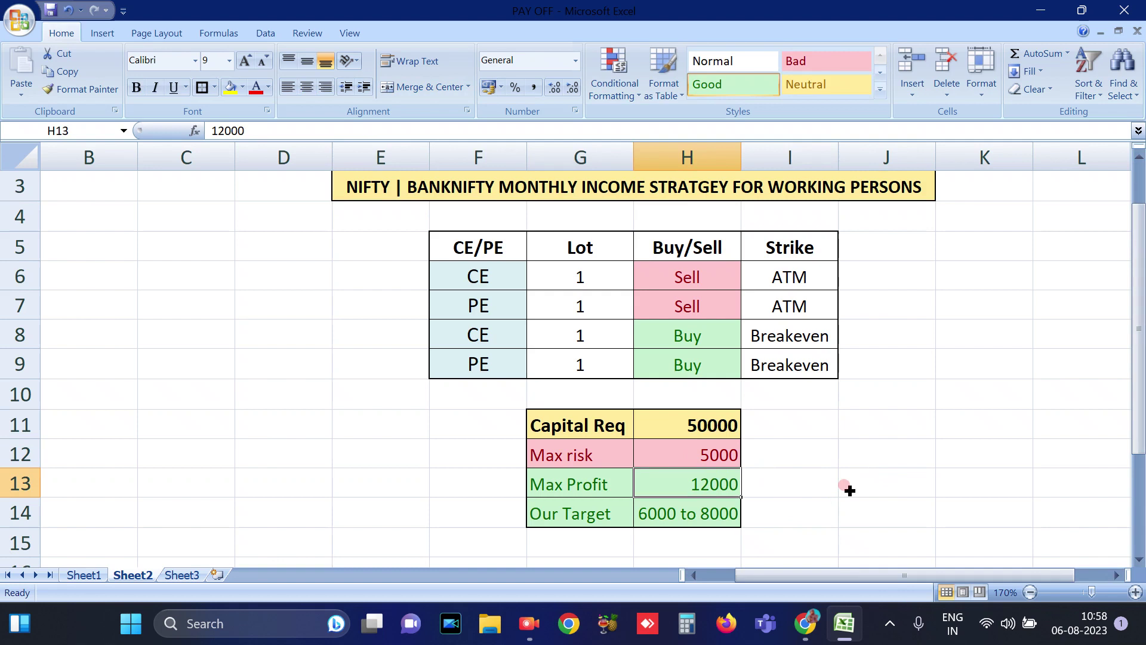
{"action": "left_click", "coordinate": [726, 512]}
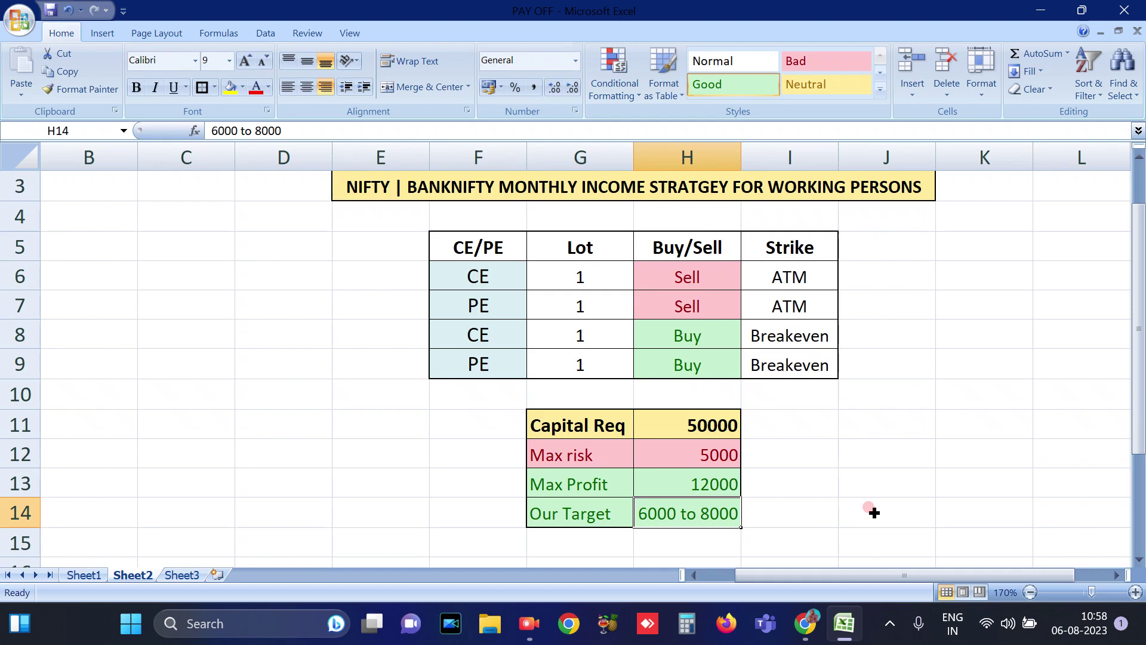
{"action": "left_click", "coordinate": [710, 448]}
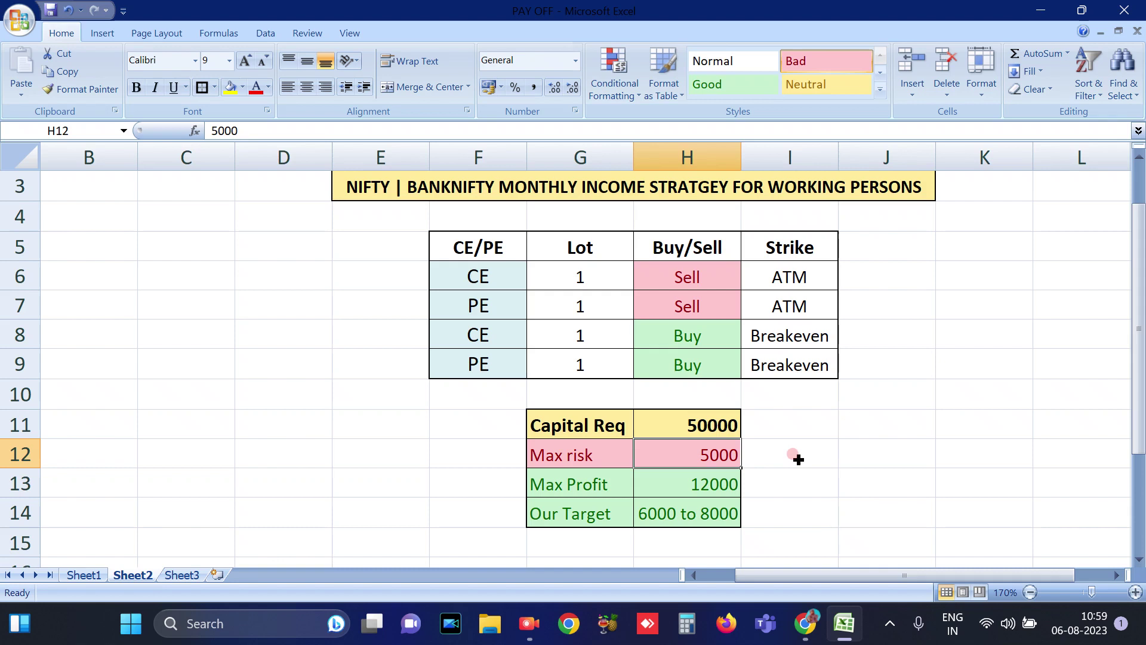
{"action": "left_click", "coordinate": [961, 271]}
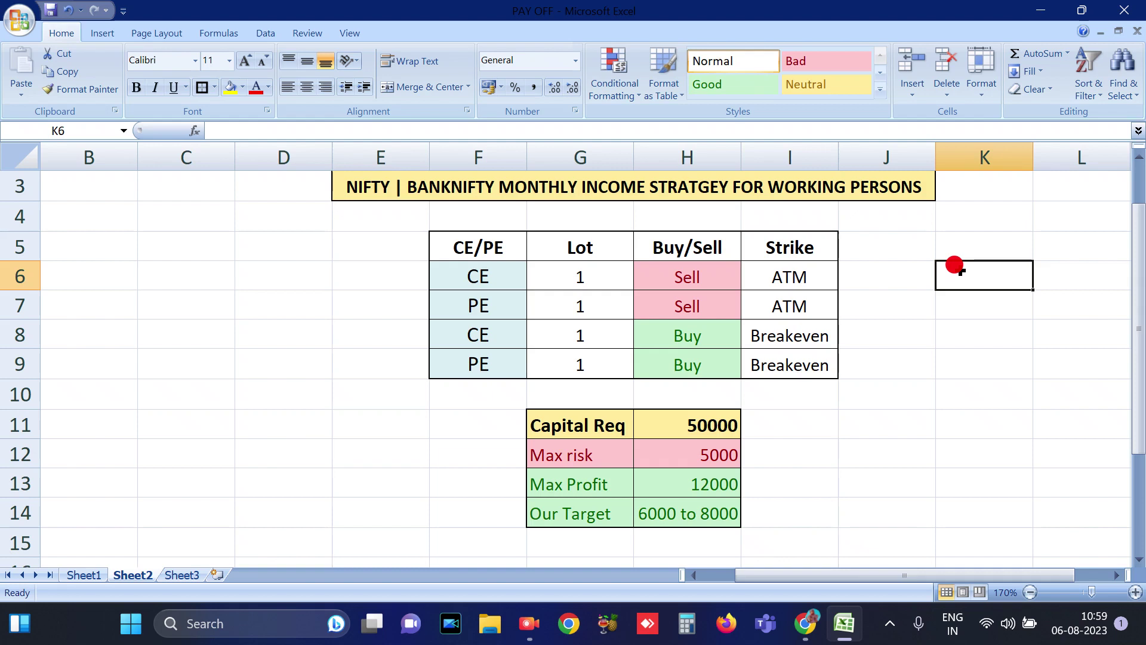
- Go through the four option legs in the strategy table, covering their CE/PE type, buy or sell side and strike
{"action": "left_click", "coordinate": [468, 278]}
{"action": "left_click", "coordinate": [496, 299]}
{"action": "left_click", "coordinate": [646, 281]}
{"action": "left_click", "coordinate": [673, 307]}
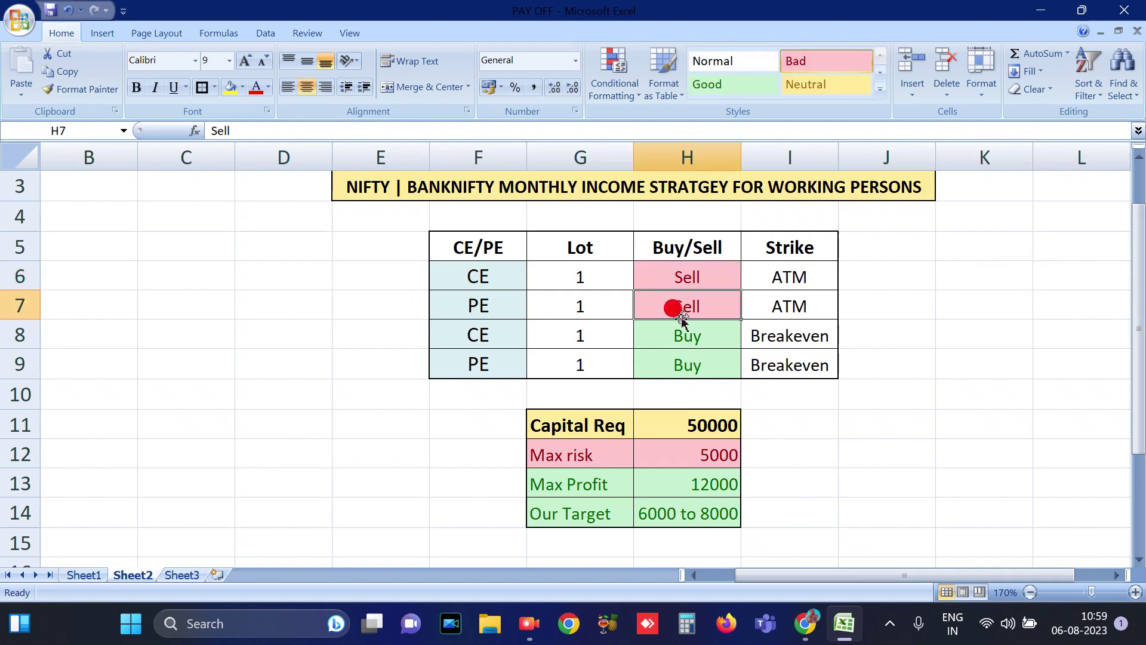
{"action": "left_click", "coordinate": [767, 303]}
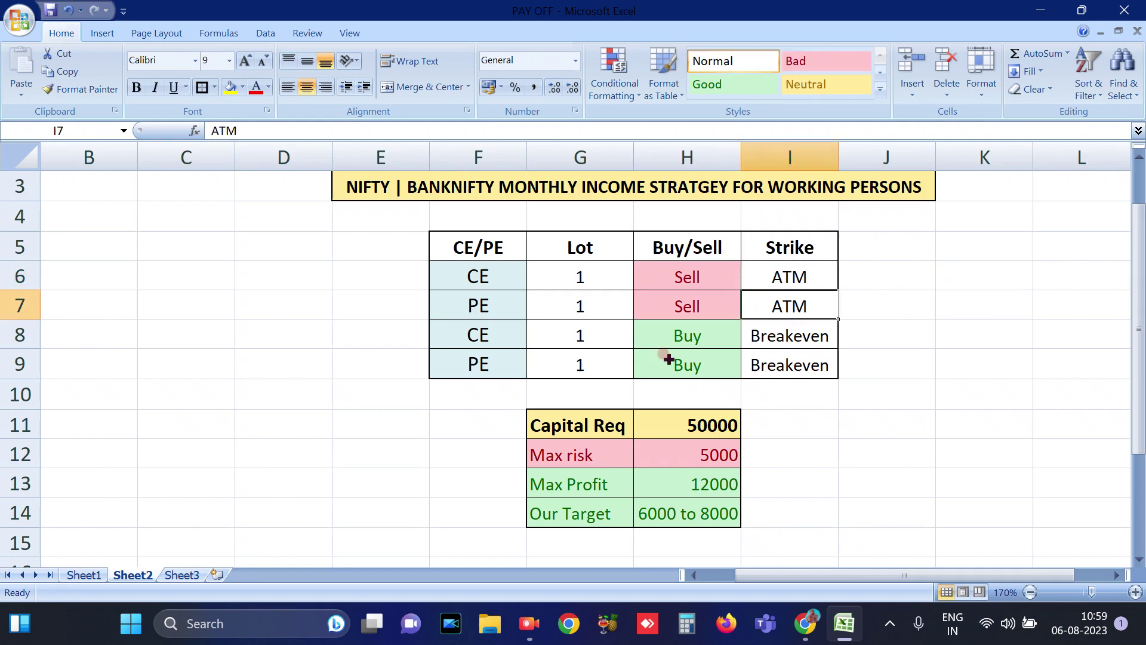
{"action": "left_click", "coordinate": [529, 333]}
{"action": "left_click", "coordinate": [512, 367]}
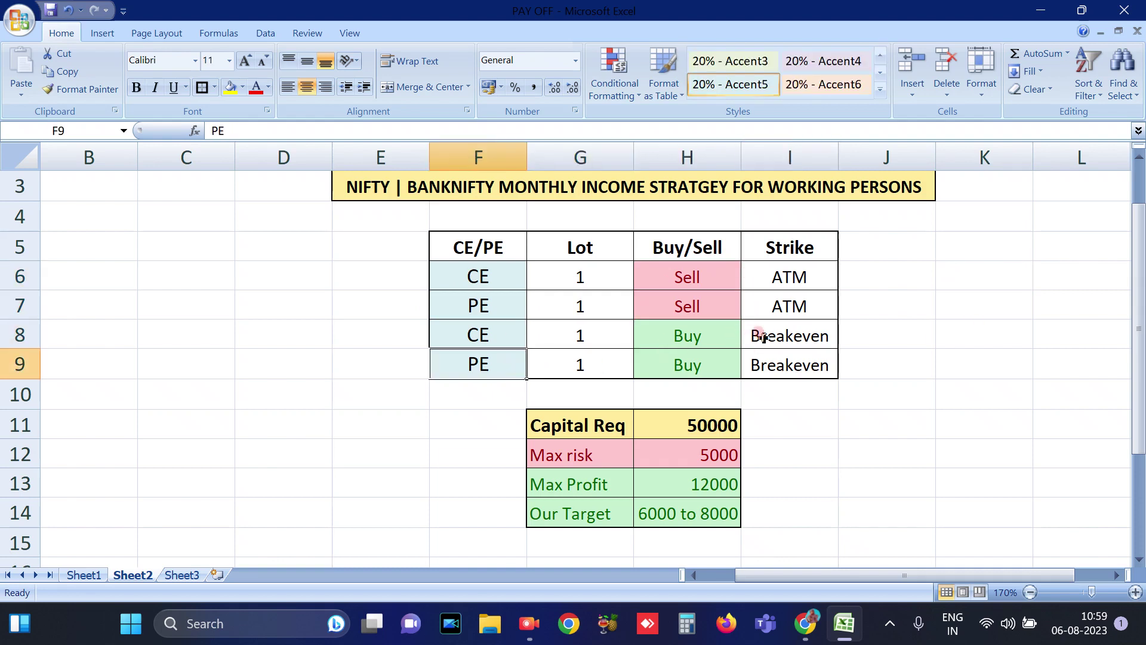
{"action": "left_click", "coordinate": [761, 355]}
{"action": "left_click", "coordinate": [492, 275]}
{"action": "left_click", "coordinate": [494, 295]}
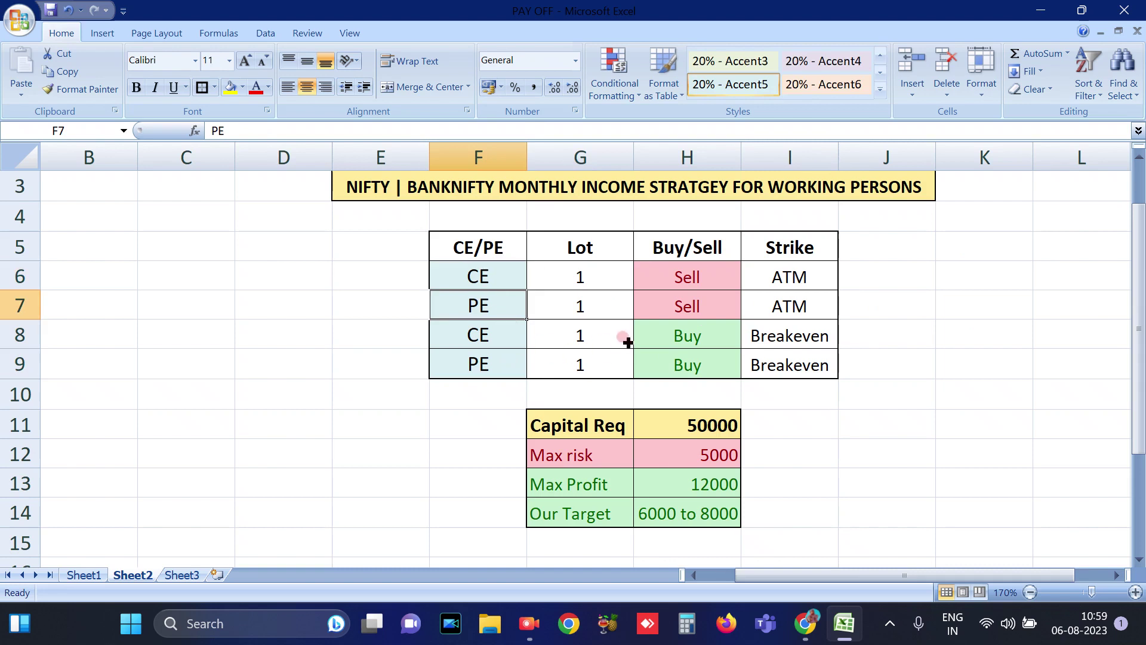
{"action": "left_click", "coordinate": [621, 341]}
{"action": "left_click", "coordinate": [648, 340]}
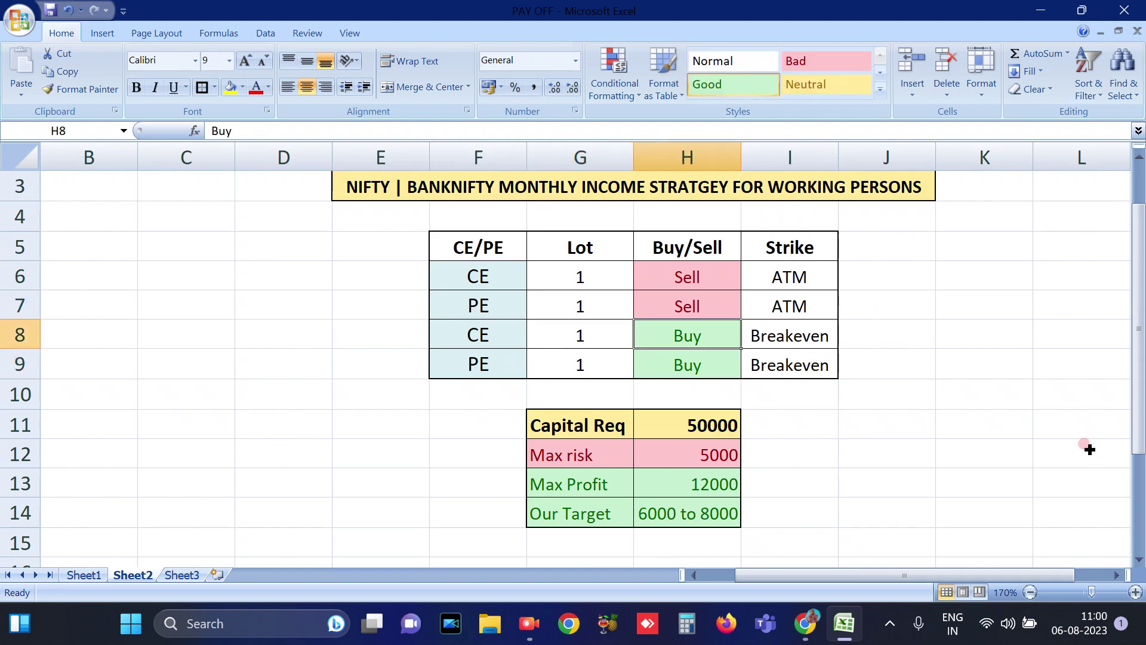
- Look at the Iron Fly Strategy video on YouTube in Chrome, and return to Excel to highlight both strategy tables
{"action": "left_click", "coordinate": [805, 623]}
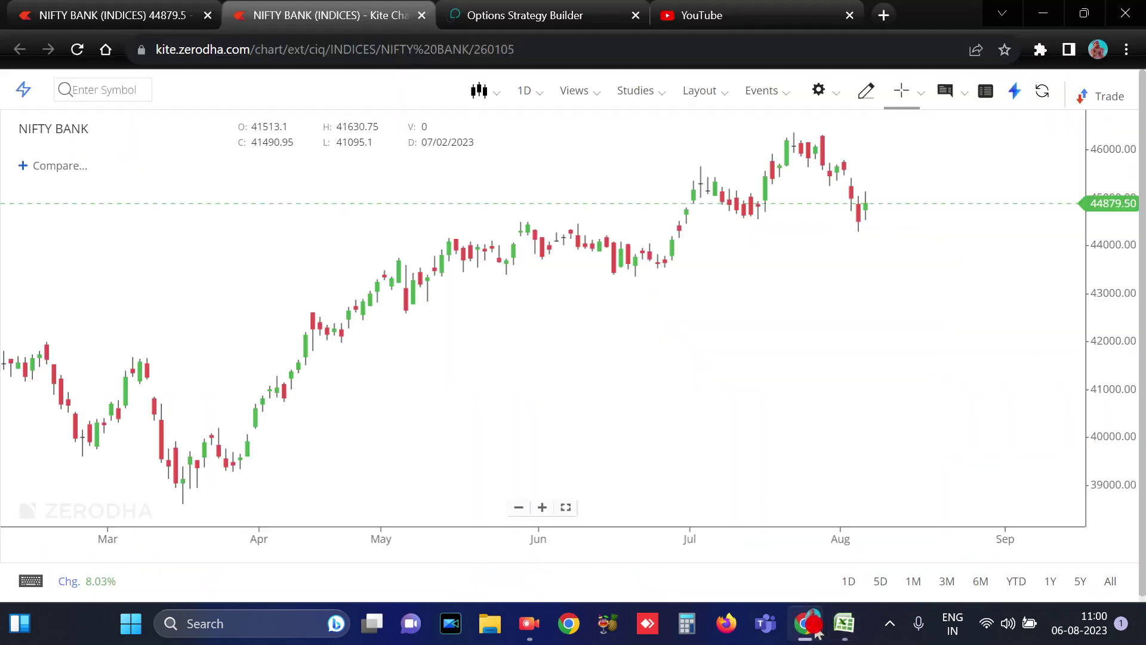
{"action": "left_click", "coordinate": [746, 13]}
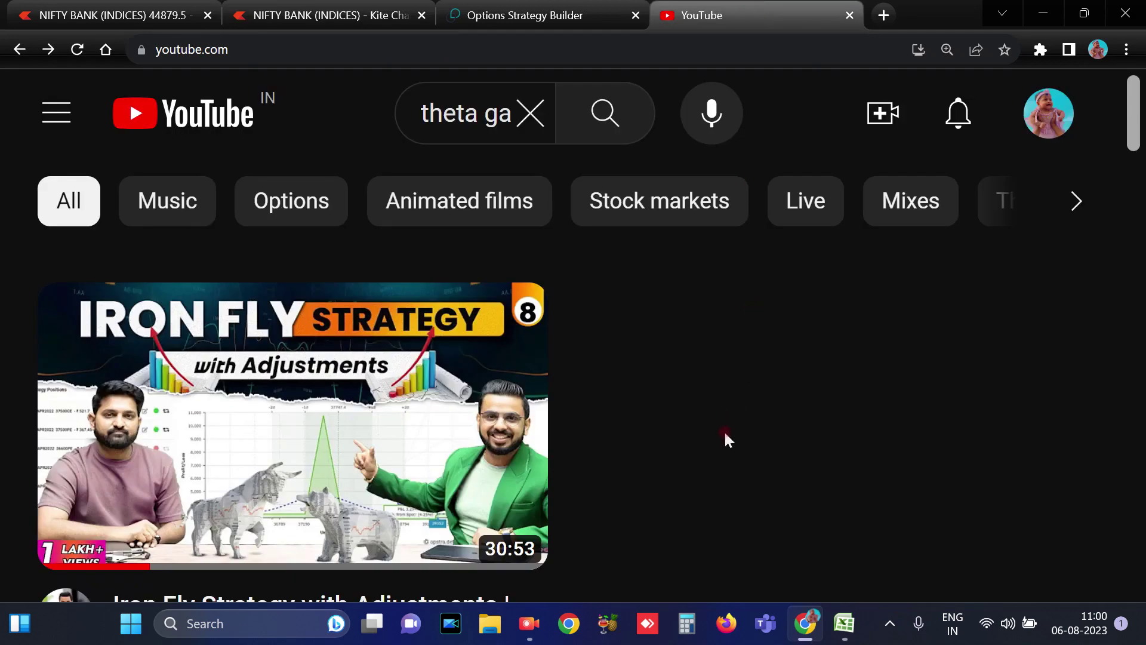
{"action": "scroll", "coordinate": [608, 387], "scroll_direction": "down", "scroll_amount": 1}
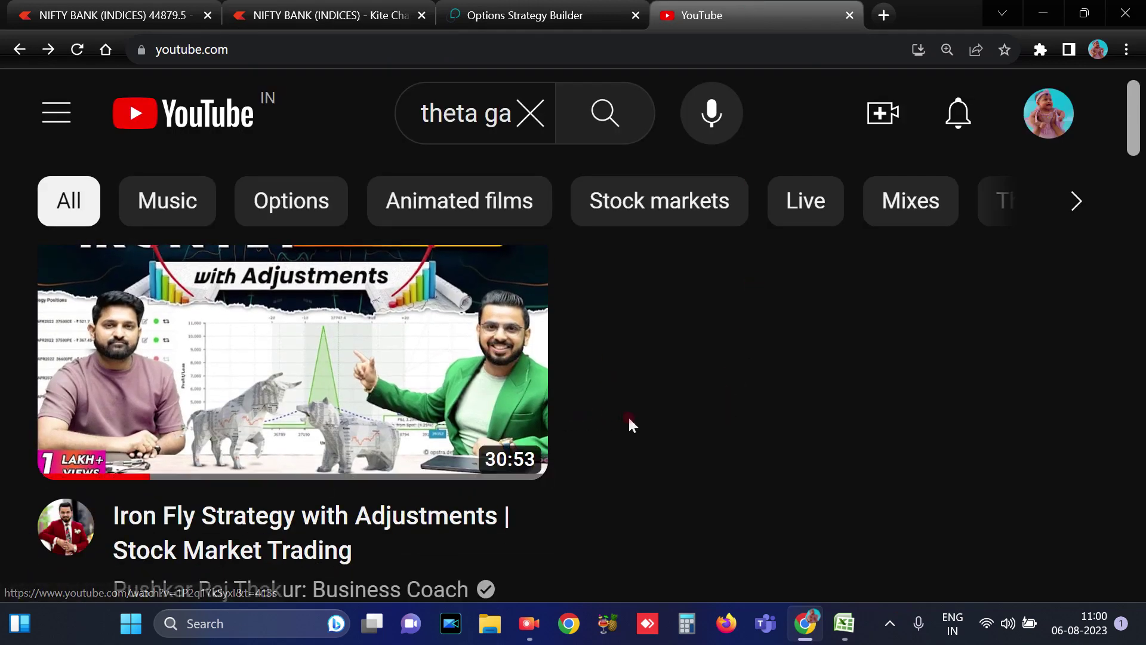
{"action": "scroll", "coordinate": [341, 396], "scroll_direction": "up", "scroll_amount": 1}
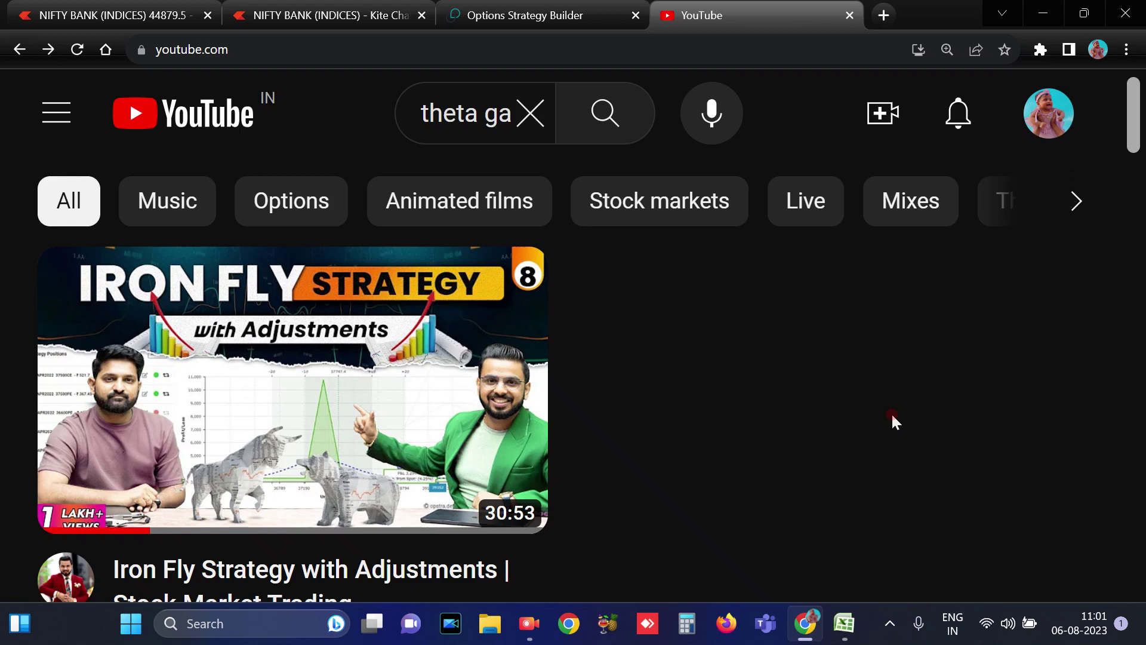
{"action": "left_click", "coordinate": [850, 624]}
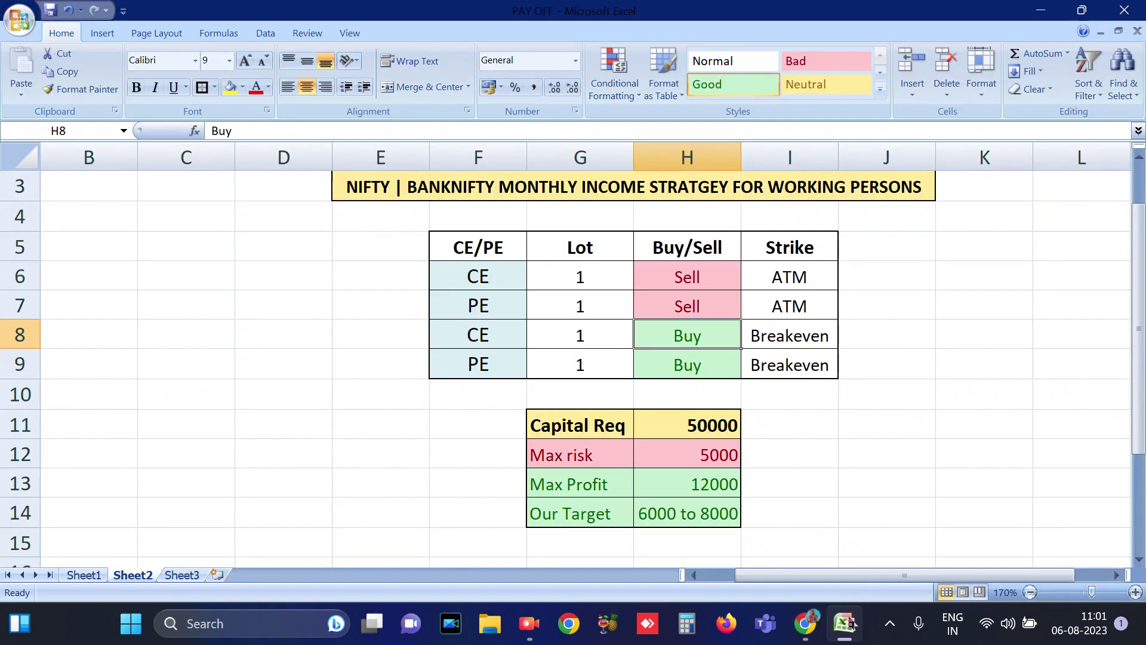
{"action": "left_click_drag", "start_coordinate": [447, 242], "coordinate": [793, 505]}
- Switch to the Options Strategy Builder in Chrome and check the BANKNIFTY index selection and the non-directional strategy templates
{"action": "left_click", "coordinate": [806, 632]}
{"action": "left_click", "coordinate": [525, 15]}
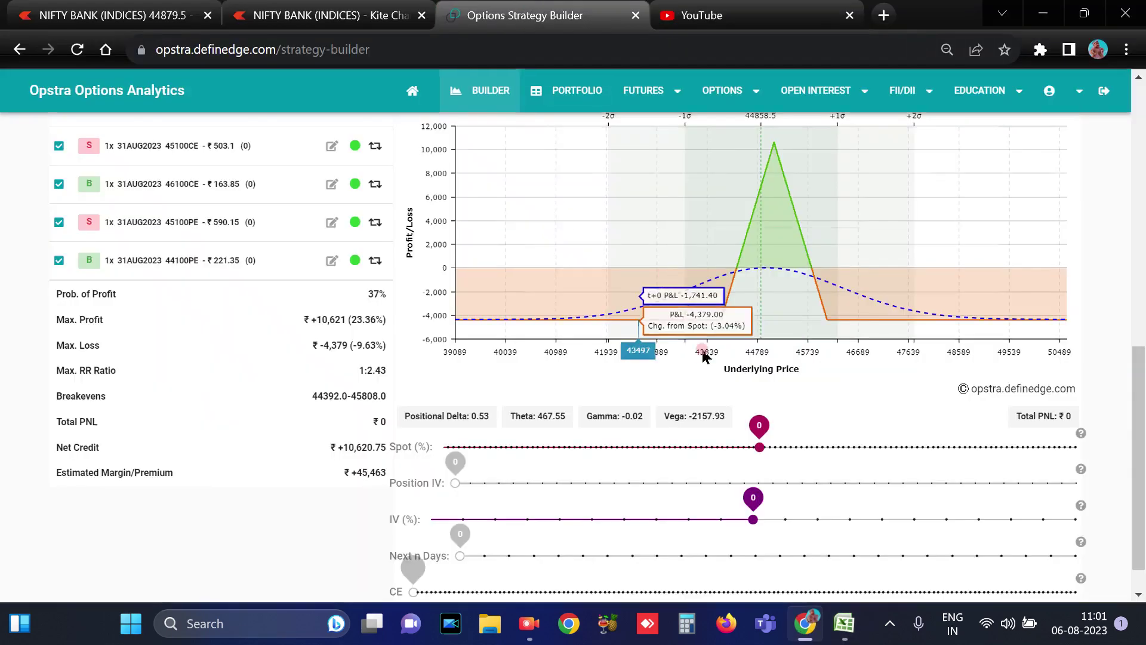
{"action": "scroll", "coordinate": [704, 352], "scroll_direction": "up", "scroll_amount": 7}
{"action": "scroll", "coordinate": [702, 349], "scroll_direction": "up", "scroll_amount": 3}
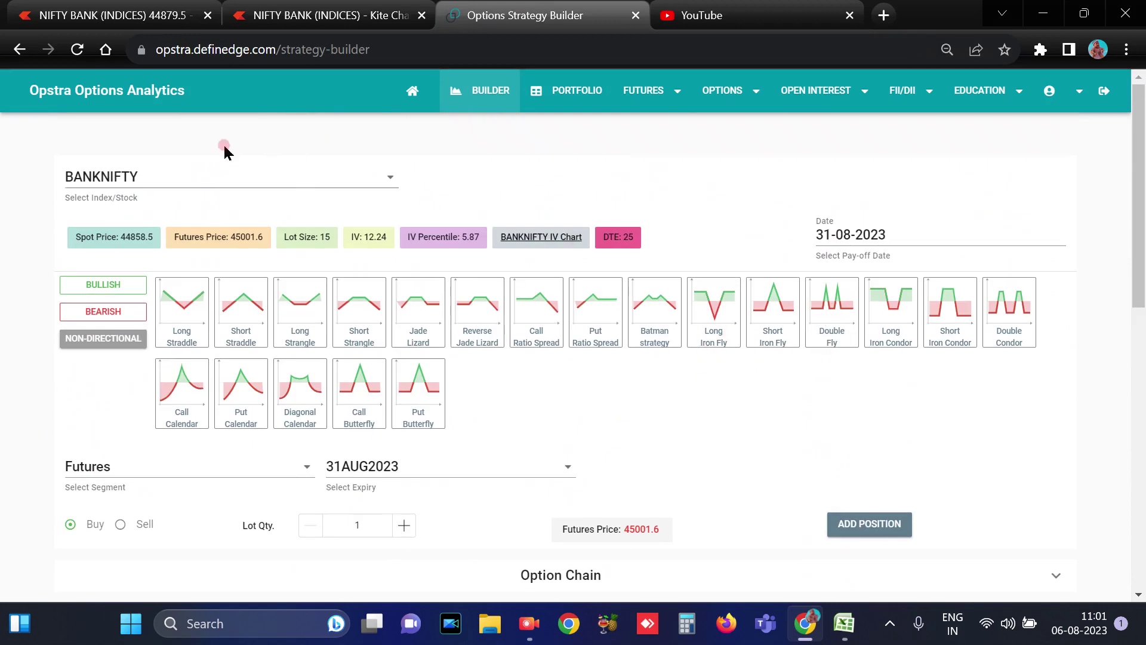
{"action": "scroll", "coordinate": [319, 436], "scroll_direction": "down", "scroll_amount": 5}
{"action": "left_click", "coordinate": [359, 416]}
{"action": "left_click", "coordinate": [193, 167]}
{"action": "left_click", "coordinate": [633, 382]}
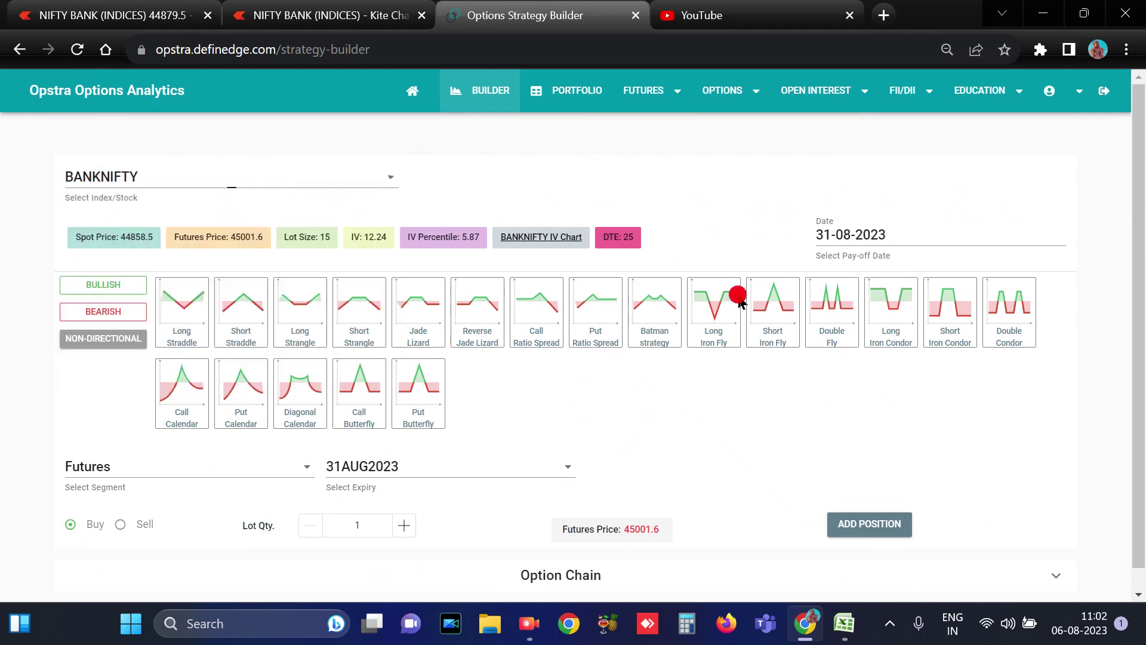
- Add a one-lot 31AUG2023 Short Iron Fly with strikes 44100, 45100 and 46100, and inspect its estimated margin and max loss
{"action": "left_click", "coordinate": [724, 334]}
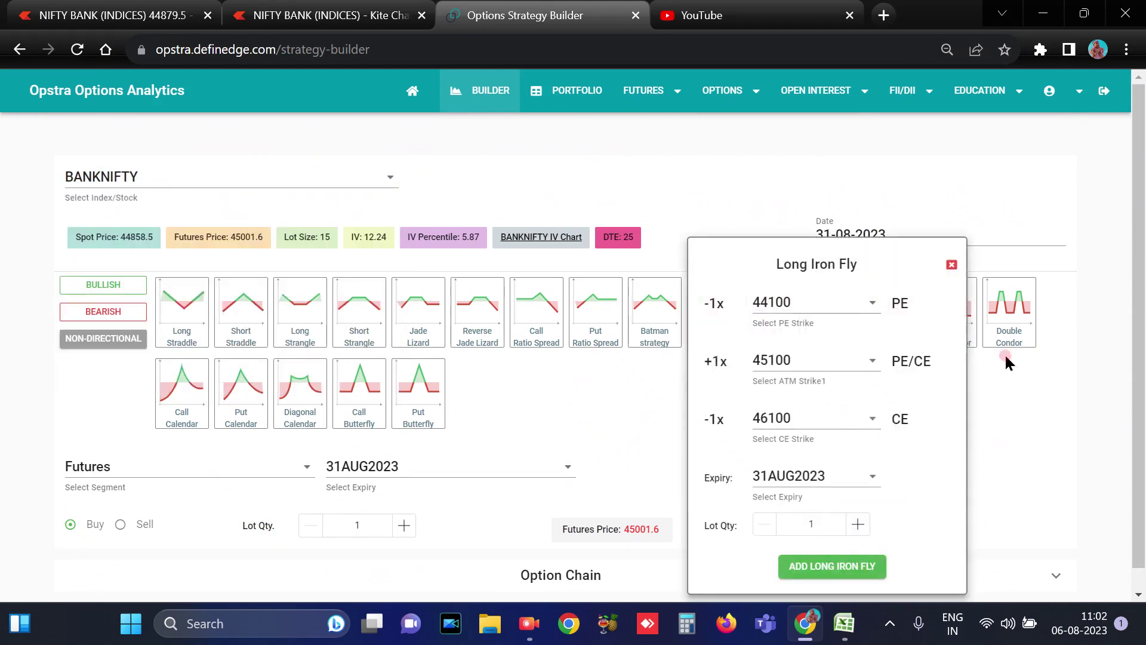
{"action": "left_click", "coordinate": [952, 264]}
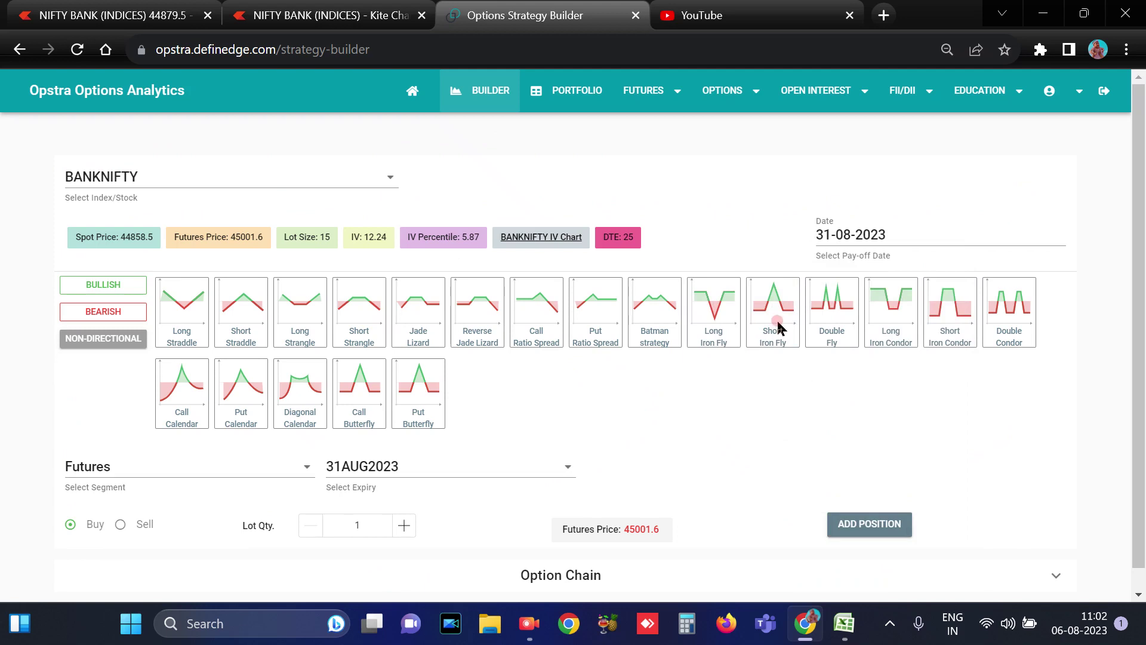
{"action": "left_click", "coordinate": [776, 322]}
{"action": "left_click", "coordinate": [884, 568]}
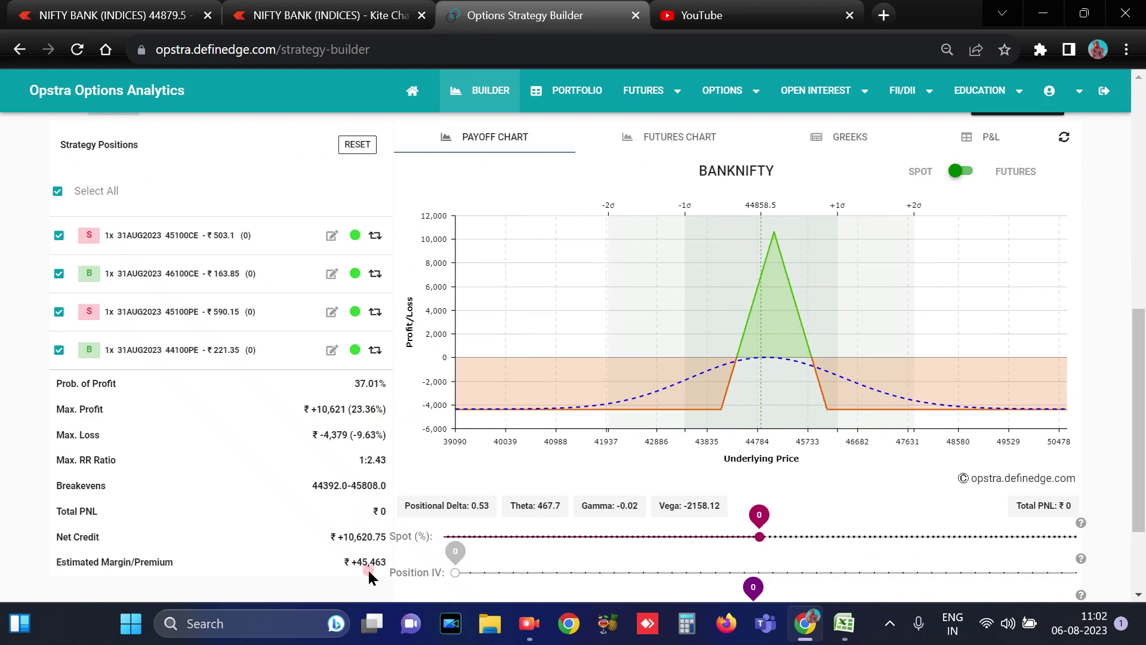
{"action": "left_click_drag", "start_coordinate": [358, 563], "coordinate": [391, 569]}
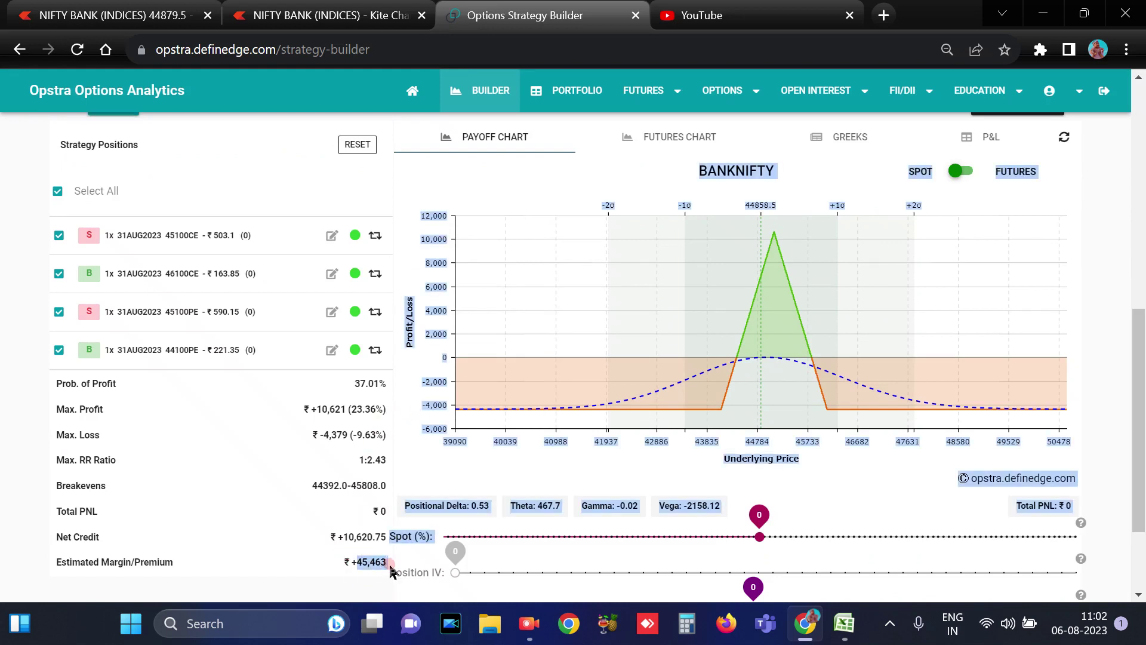
{"action": "left_click_drag", "start_coordinate": [315, 412], "coordinate": [353, 445]}
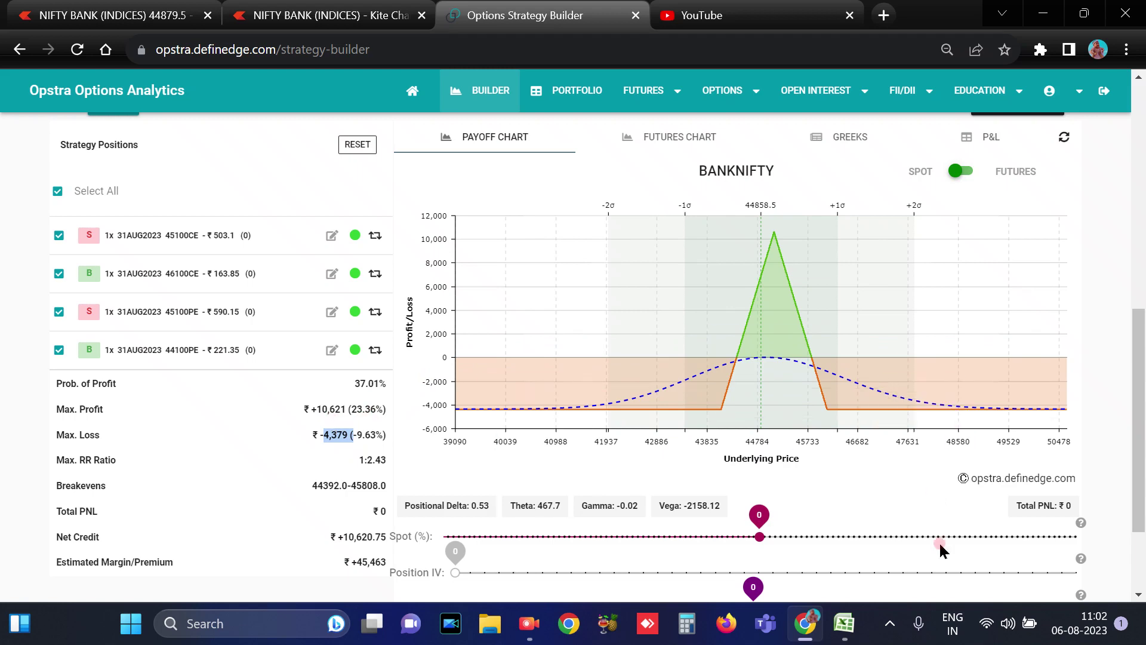
{"action": "left_click", "coordinate": [844, 623]}
{"action": "double_click", "coordinate": [691, 481]}
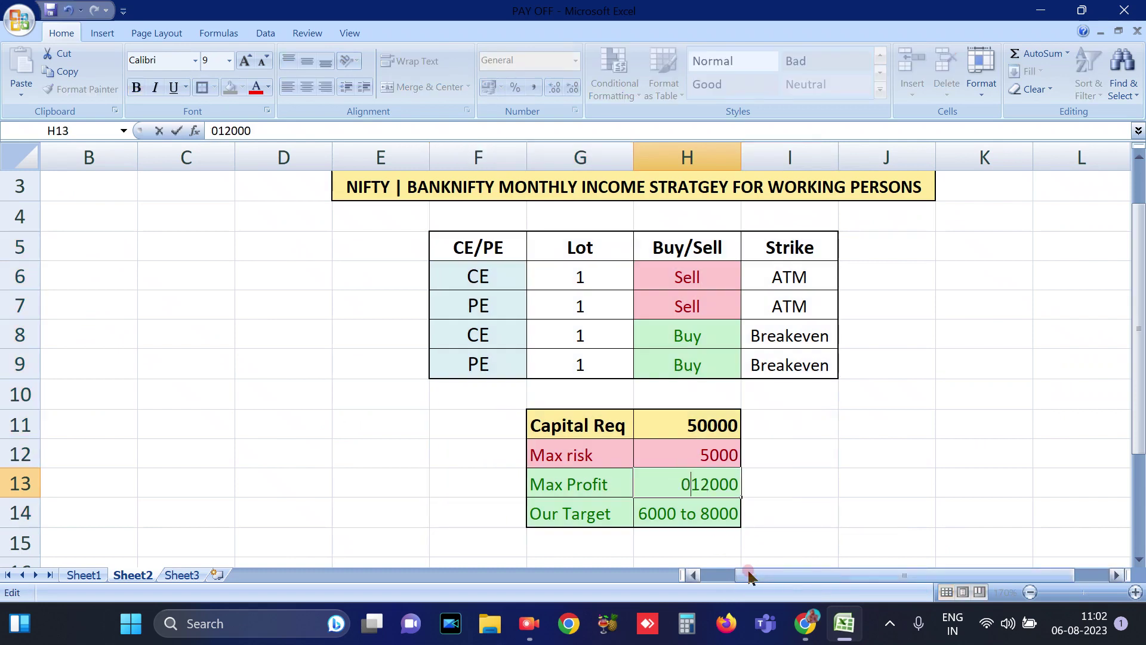
{"action": "type", "text": "10000"}
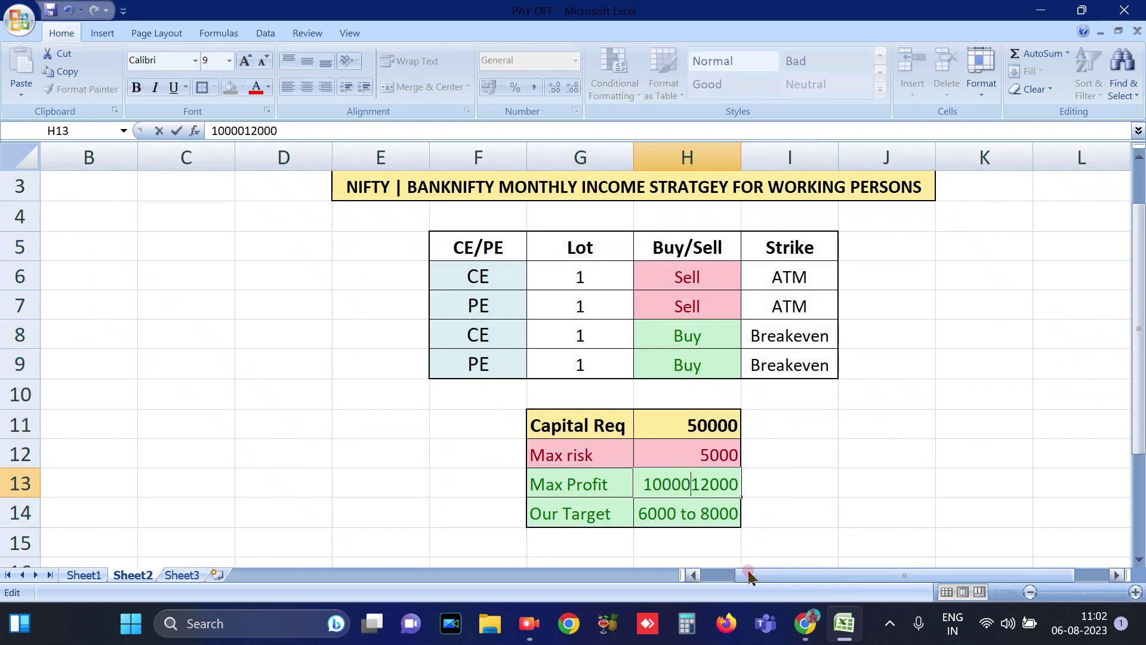
{"action": "type", "text": "-"}
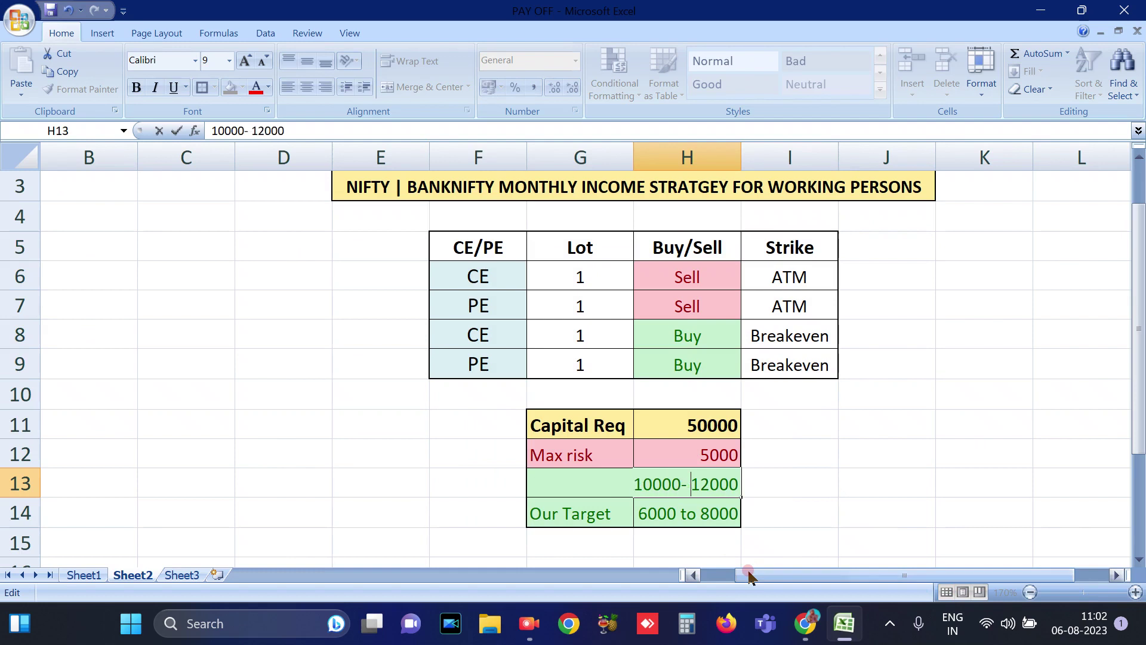
{"action": "left_click", "coordinate": [965, 510]}
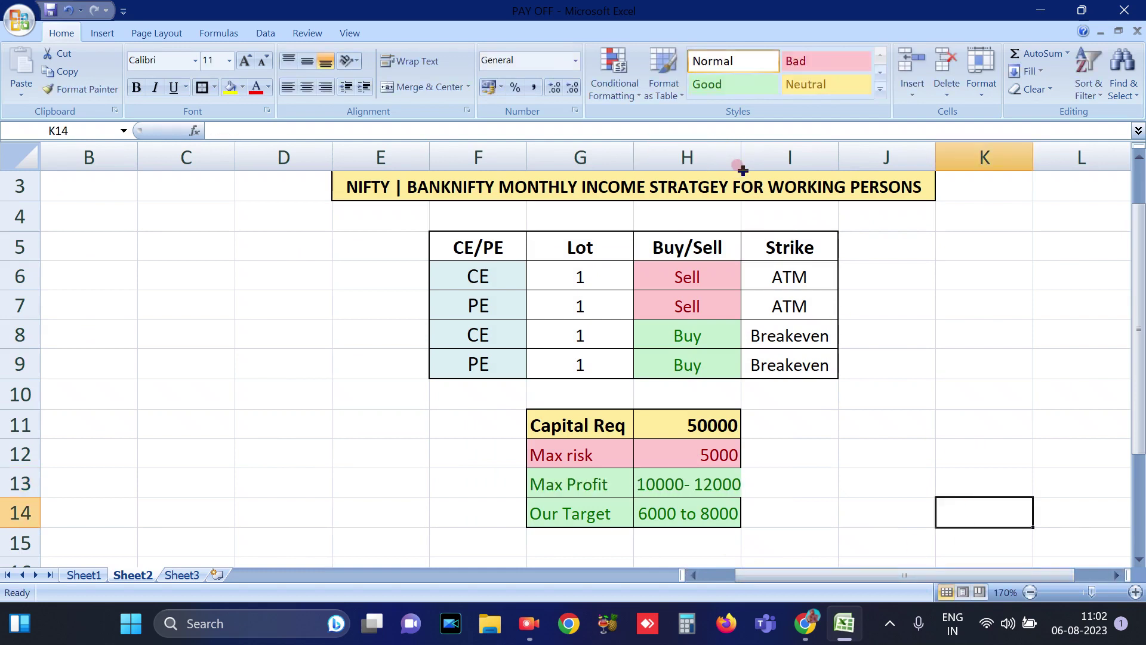
{"action": "left_click_drag", "start_coordinate": [740, 161], "coordinate": [745, 160]}
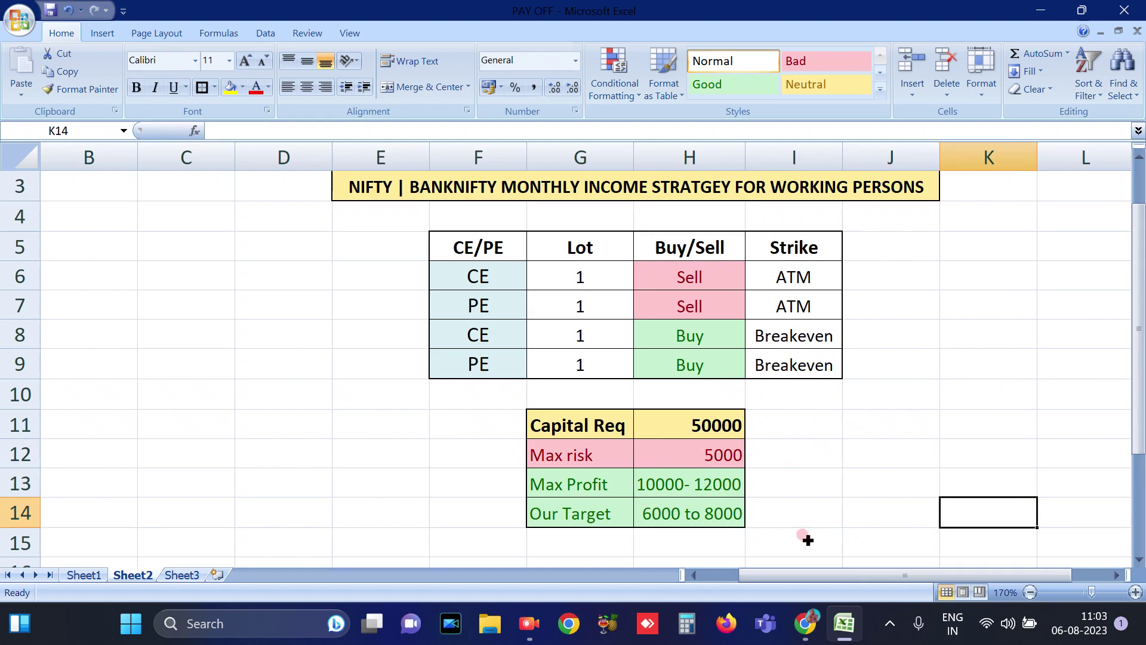
- Check the strategy's max loss in Chrome and set the Max risk value in Excel to "4000 - 5000"
{"action": "left_click", "coordinate": [805, 623]}
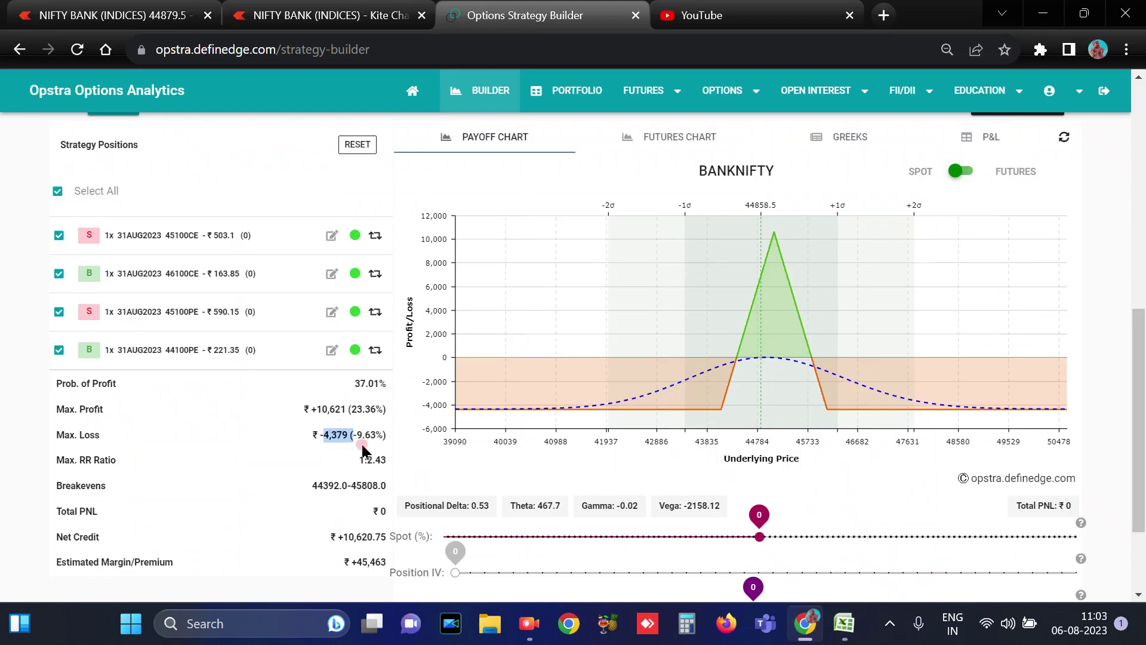
{"action": "left_click", "coordinate": [842, 623]}
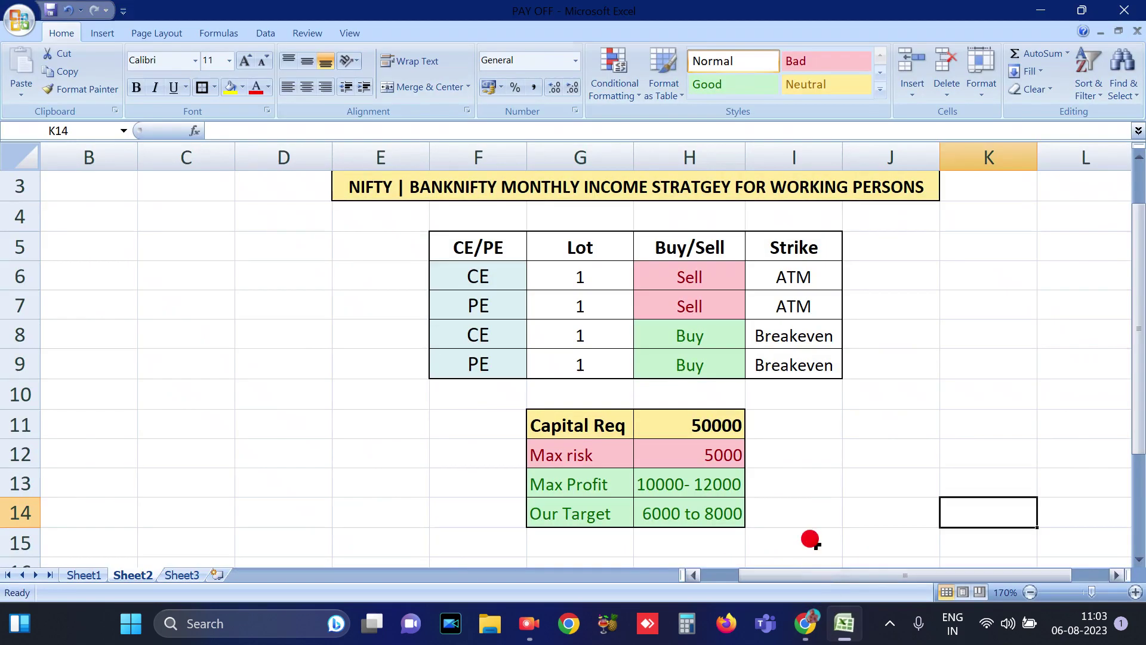
{"action": "left_click", "coordinate": [697, 463]}
{"action": "double_click", "coordinate": [702, 461]}
{"action": "type", "text": "4000-"}
{"action": "left_click", "coordinate": [692, 455]}
- Rewrite the Our Target value in cell H14 as "6000 - 8000"
{"action": "left_click", "coordinate": [700, 519]}
{"action": "double_click", "coordinate": [703, 520]}
{"action": "key", "text": "BackSpace"}
{"action": "key", "text": "BackSpace"}
{"action": "key", "text": "BackSpace"}
{"action": "key", "text": "BackSpace"}
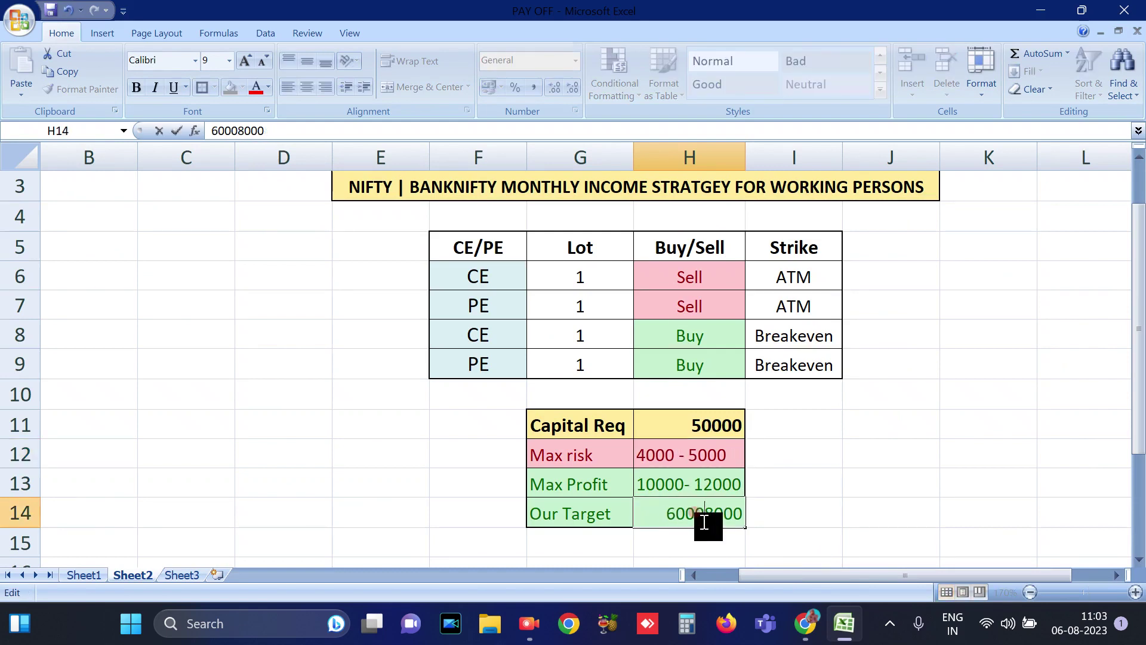
{"action": "type", "text": "-"}
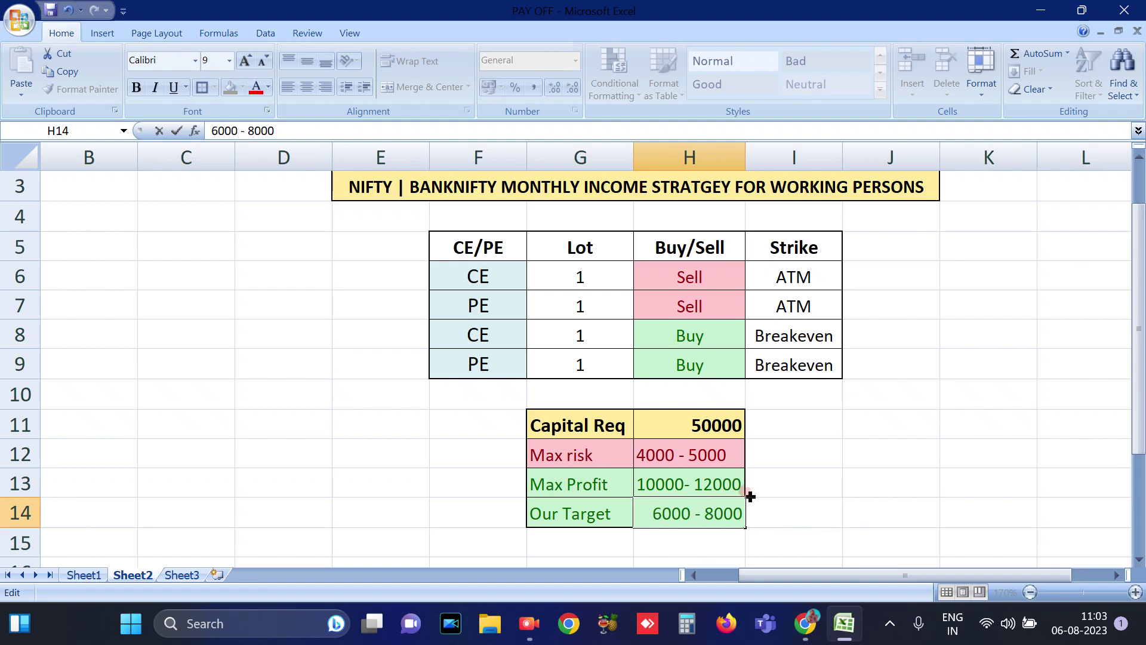
{"action": "left_click", "coordinate": [885, 441]}
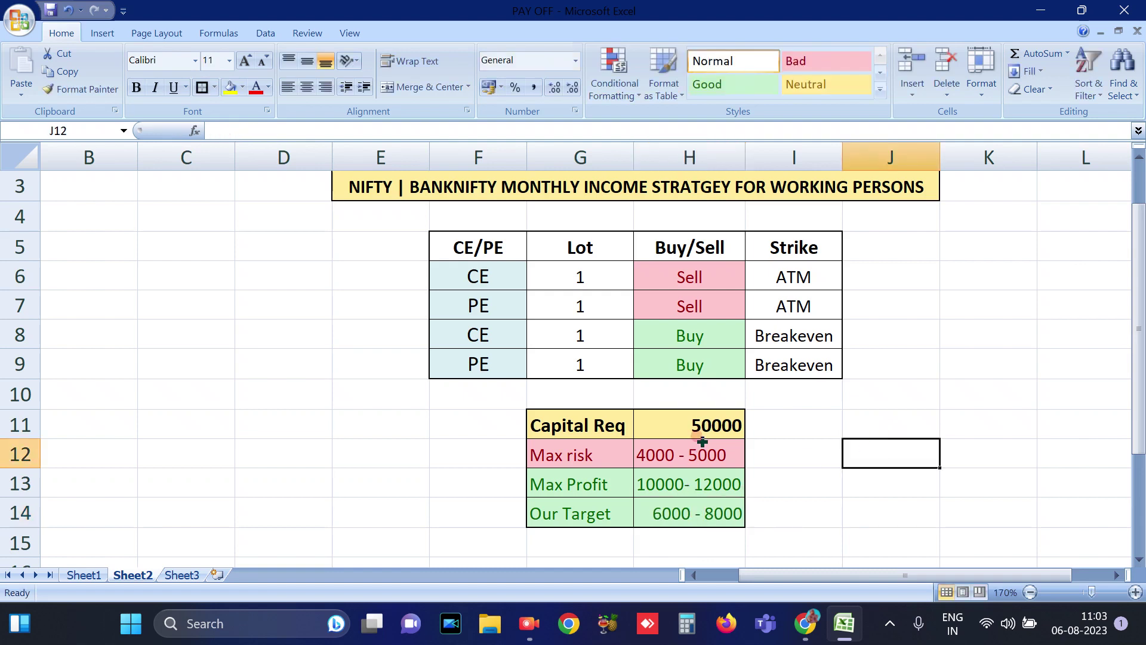
- Switch to Chrome and inspect the iron fly's maximum profit, its percentage return and the peak of the payoff chart
{"action": "left_click", "coordinate": [805, 623]}
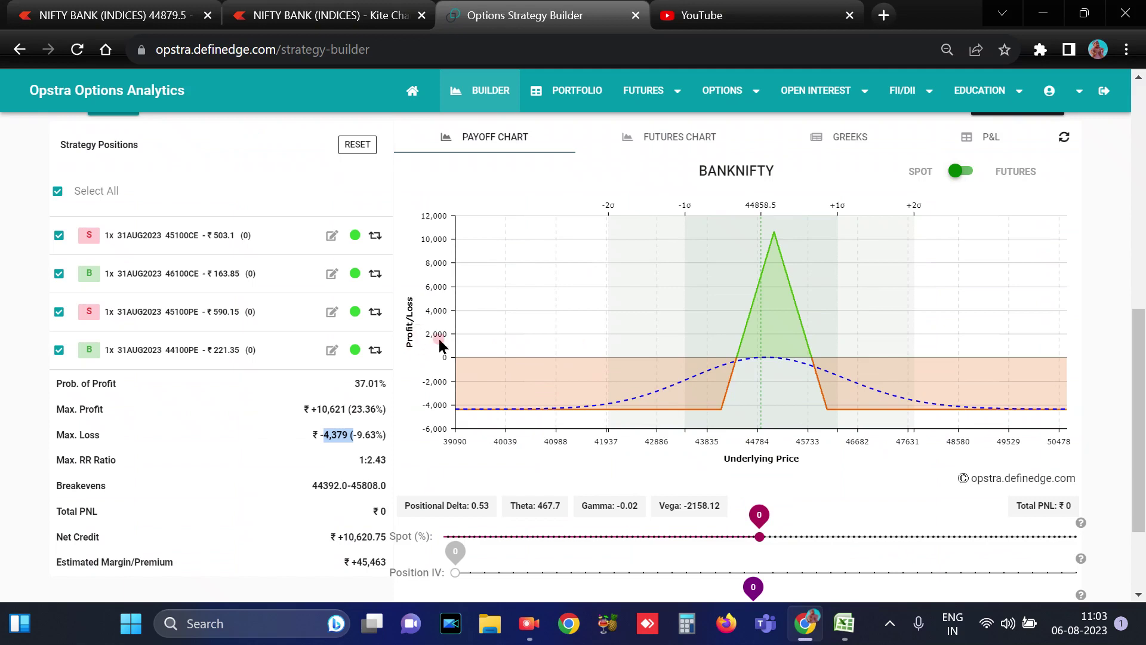
{"action": "left_click", "coordinate": [94, 430]}
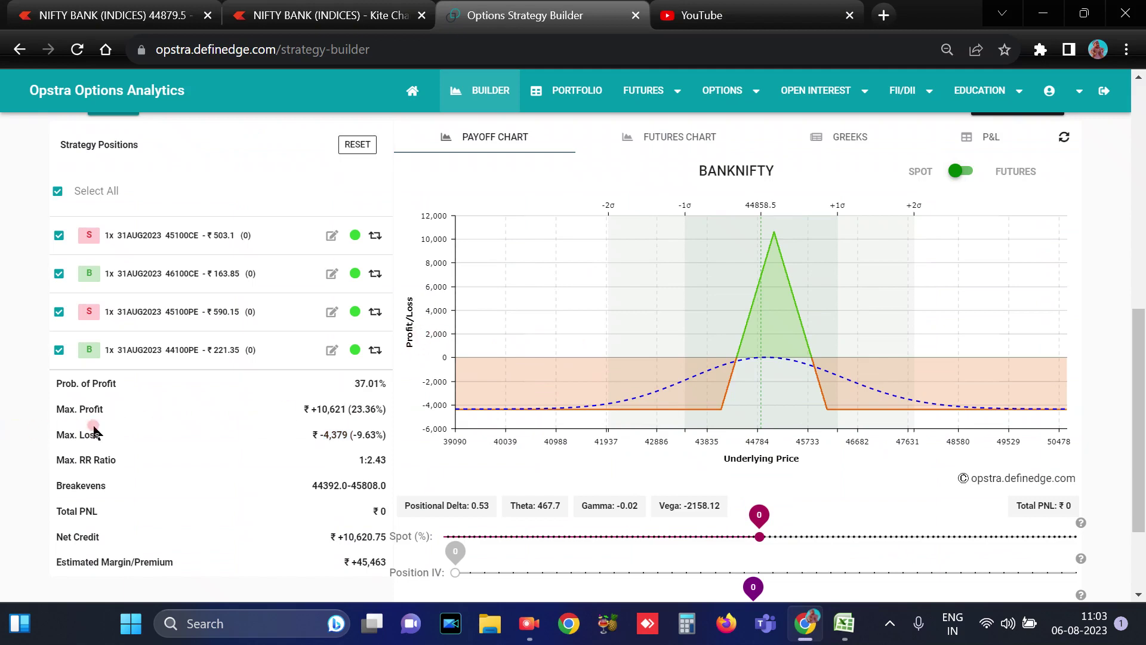
{"action": "left_click_drag", "start_coordinate": [350, 411], "coordinate": [389, 416]}
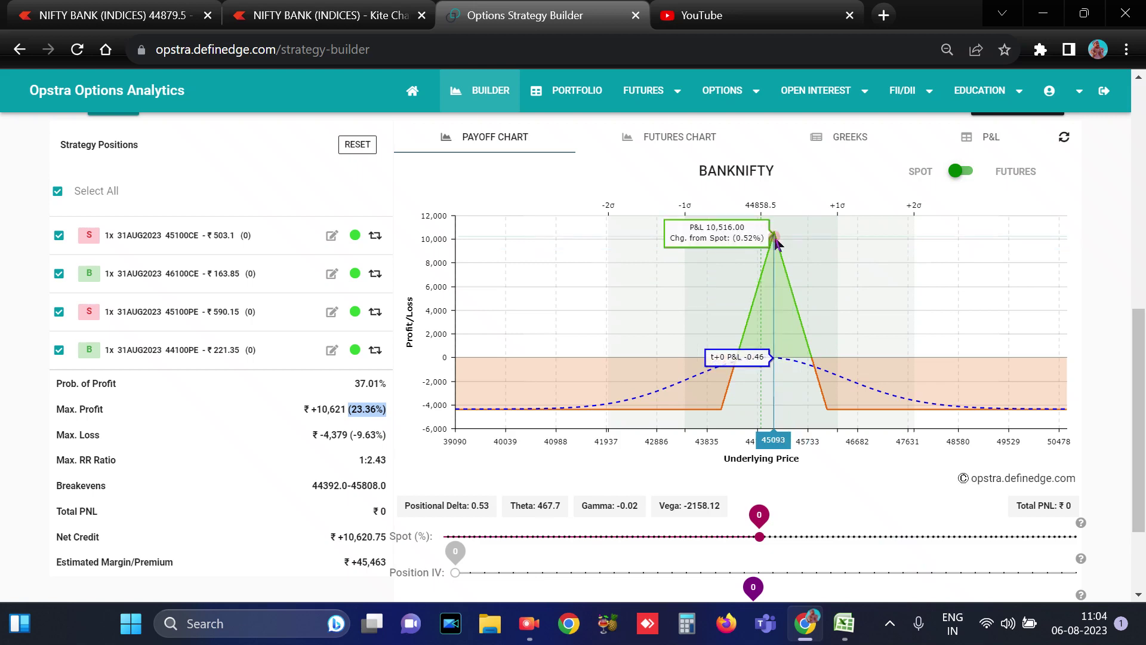
- Open the Options Simulator in Opstra
{"action": "scroll", "coordinate": [704, 352], "scroll_direction": "up", "scroll_amount": 10}
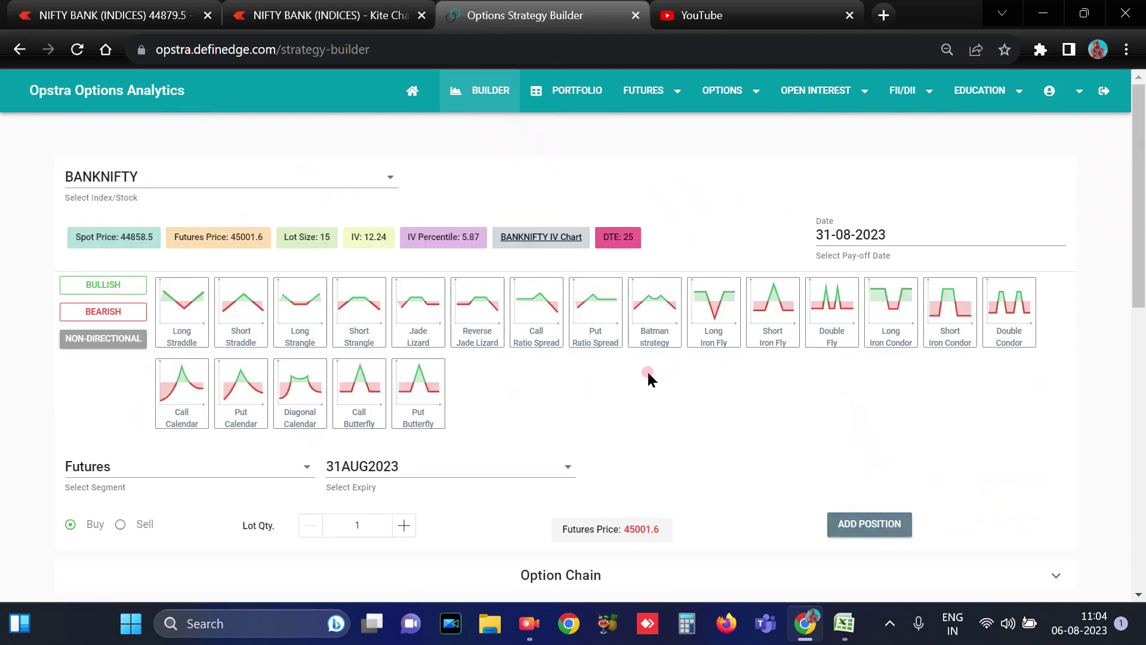
{"action": "left_click", "coordinate": [724, 90]}
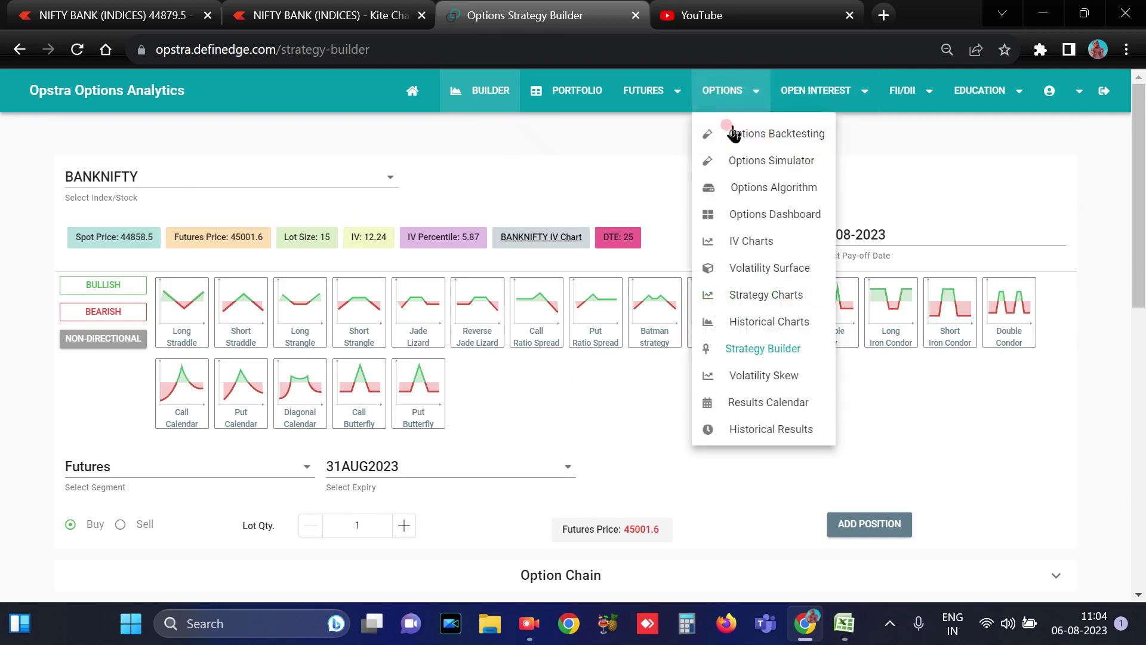
{"action": "left_click", "coordinate": [746, 167]}
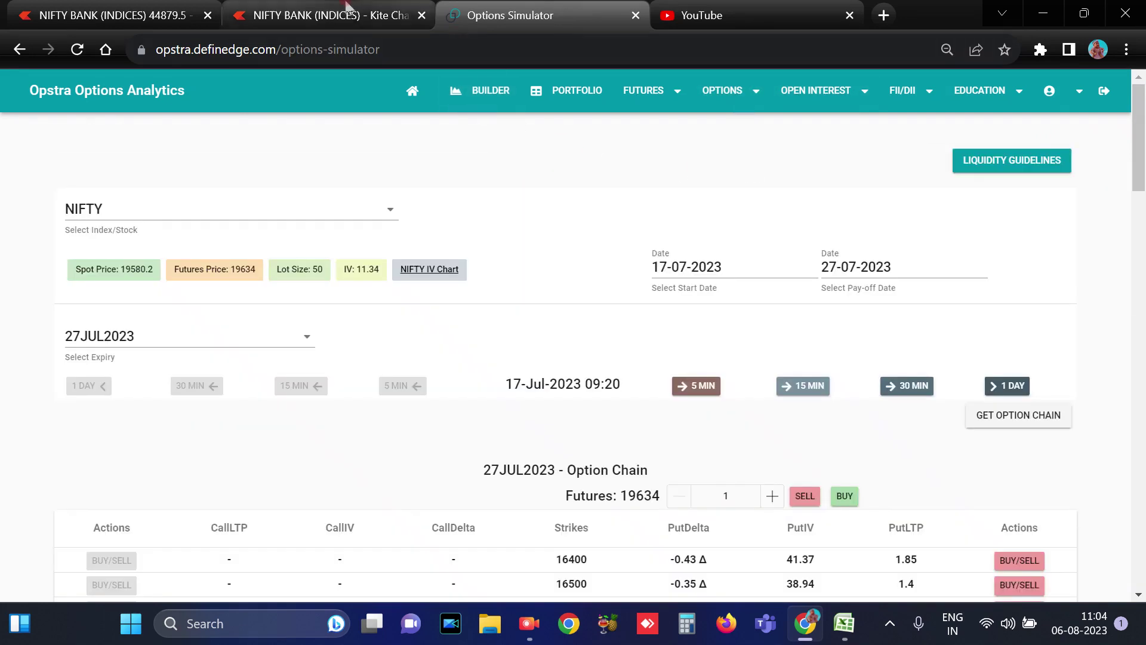
- Show the NIFTY BANK chart in Kite with 1-month candles and enlarge it around the recent months
{"action": "left_click", "coordinate": [350, 8]}
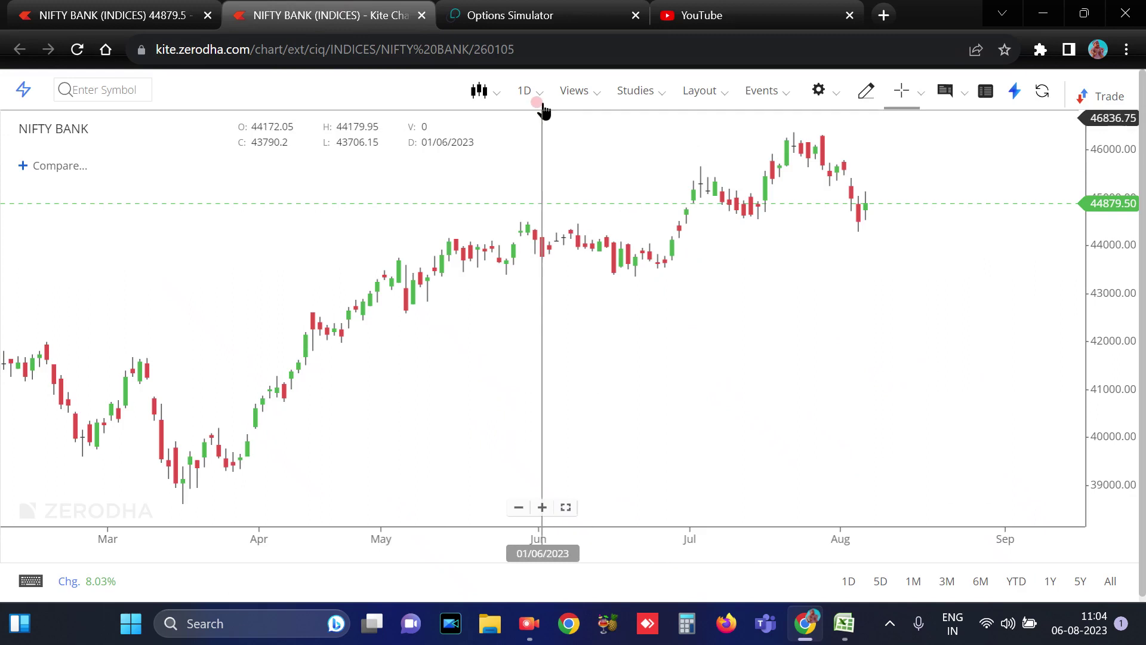
{"action": "left_click", "coordinate": [538, 104]}
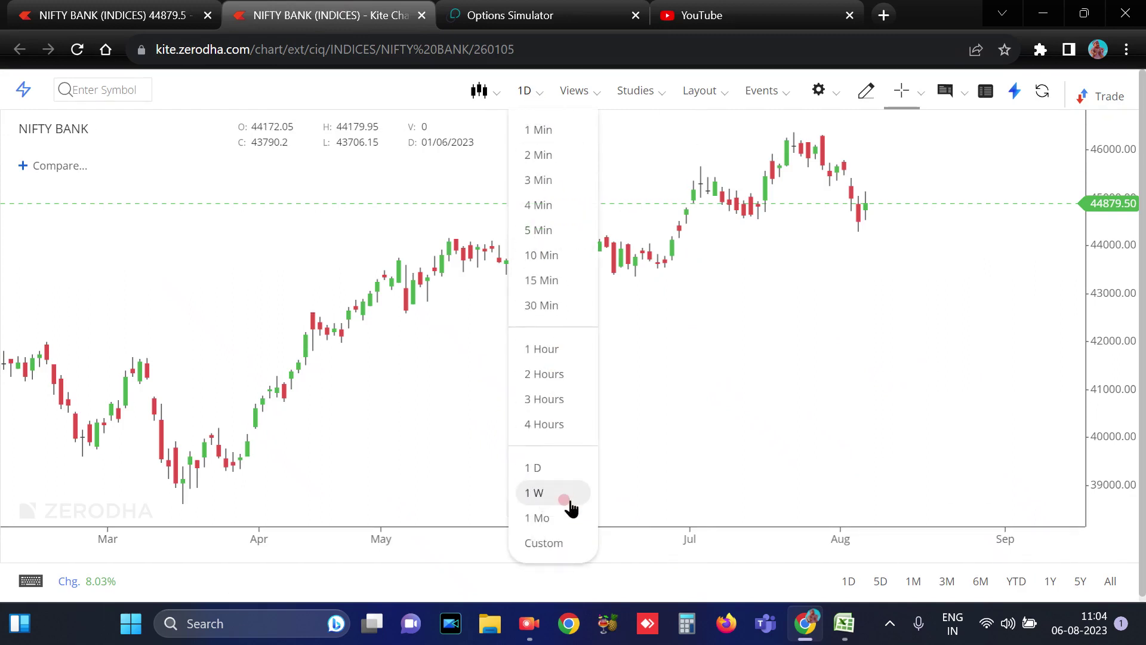
{"action": "left_click", "coordinate": [567, 514]}
{"action": "scroll", "coordinate": [892, 409], "scroll_direction": "up", "scroll_amount": 5}
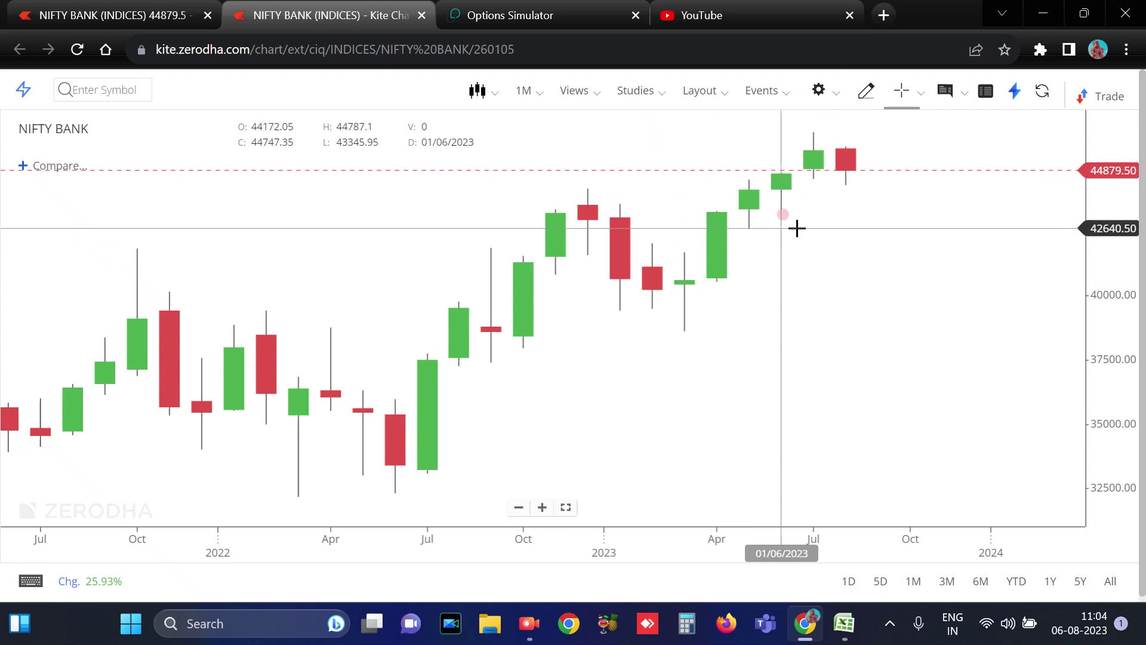
- Return to the Options Simulator and select BANKNIFTY as the index
{"action": "left_click", "coordinate": [572, 12]}
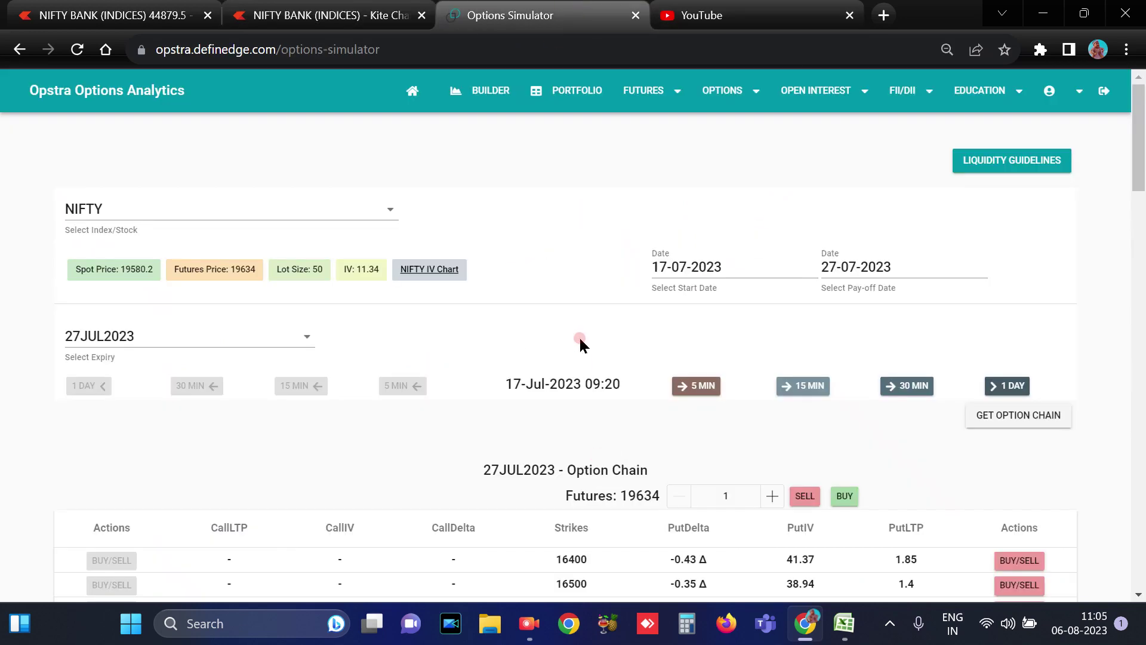
{"action": "left_click", "coordinate": [899, 266]}
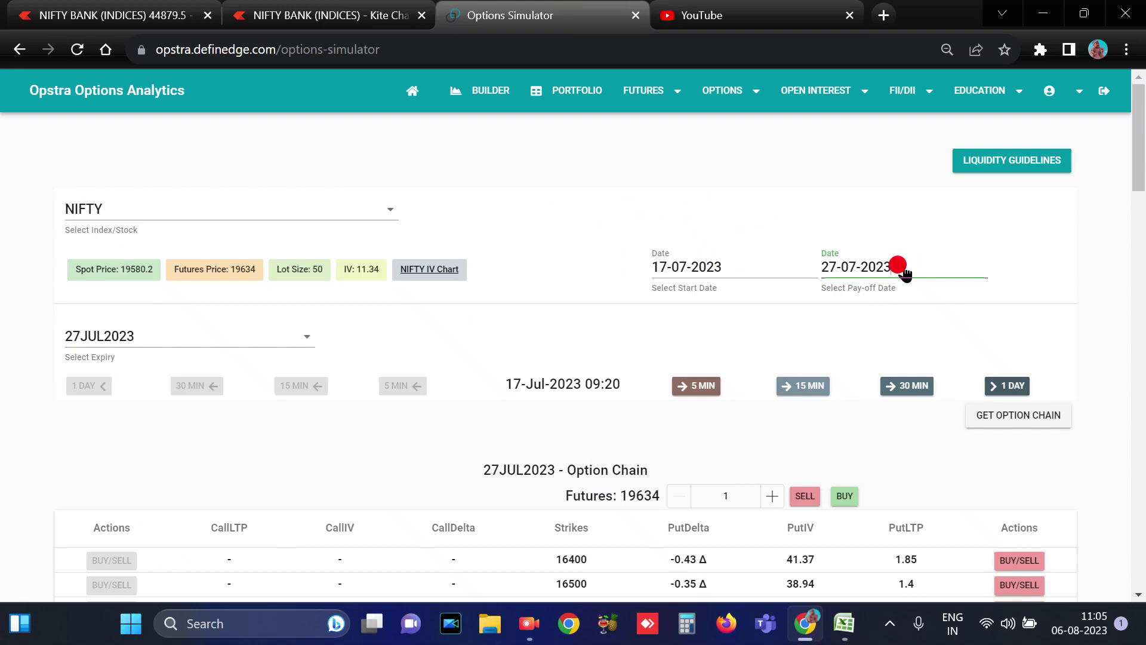
{"action": "left_click", "coordinate": [345, 206]}
{"action": "left_click", "coordinate": [71, 277]}
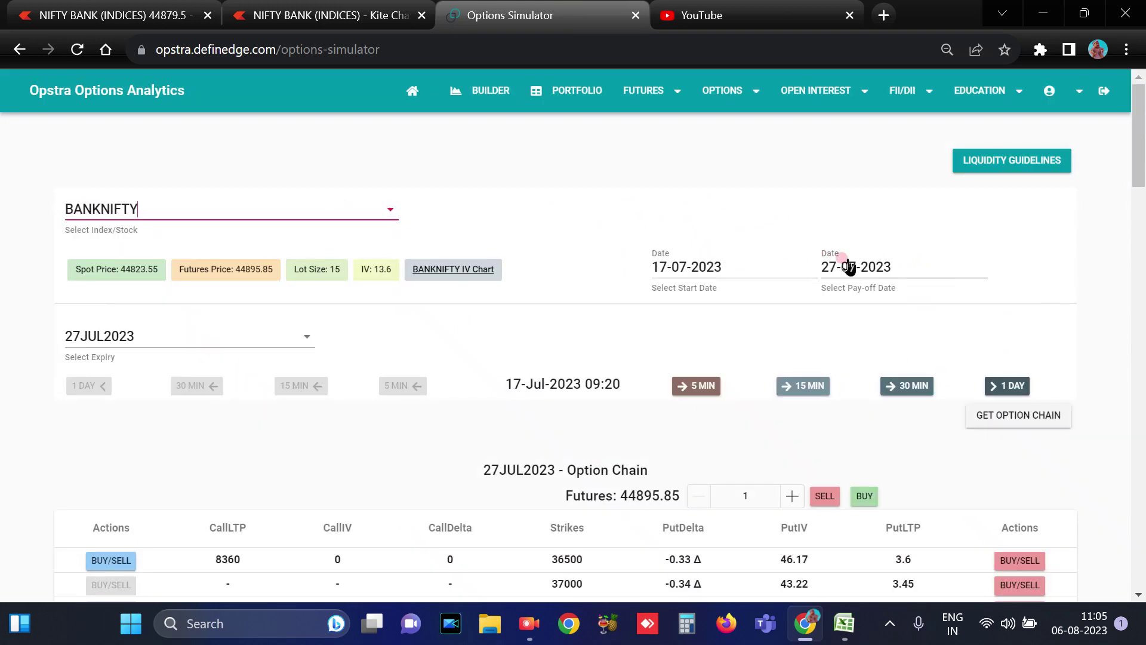
- Set the simulator's pay-off date to 28-06-2023
{"action": "left_click", "coordinate": [848, 267]}
{"action": "left_click", "coordinate": [870, 307]}
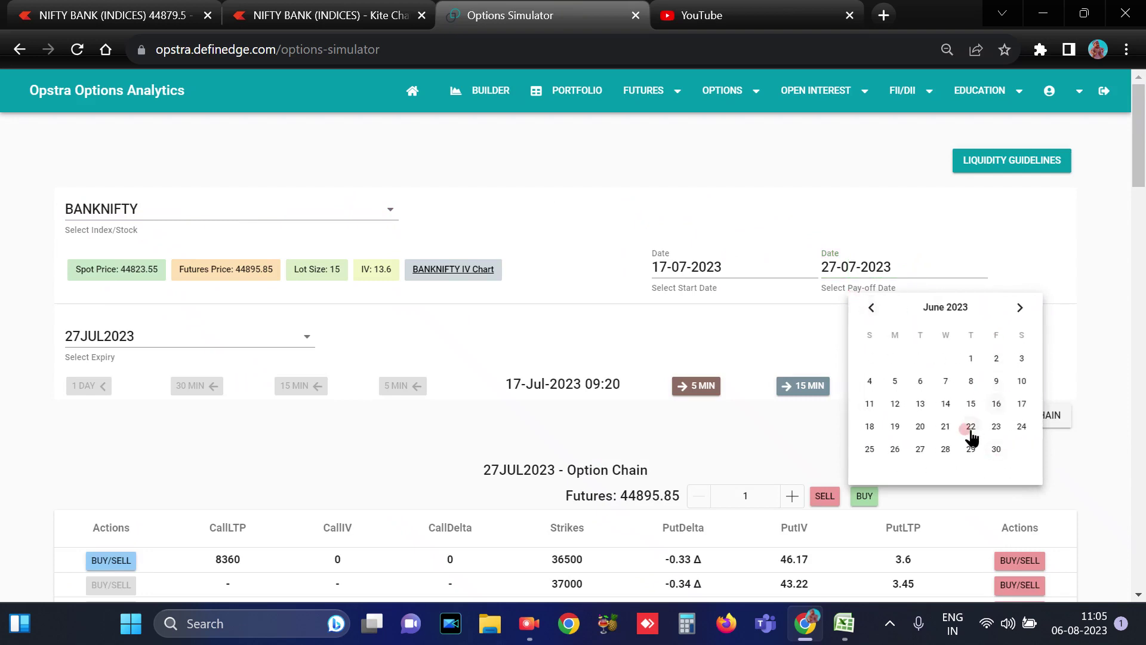
{"action": "left_click", "coordinate": [971, 449]}
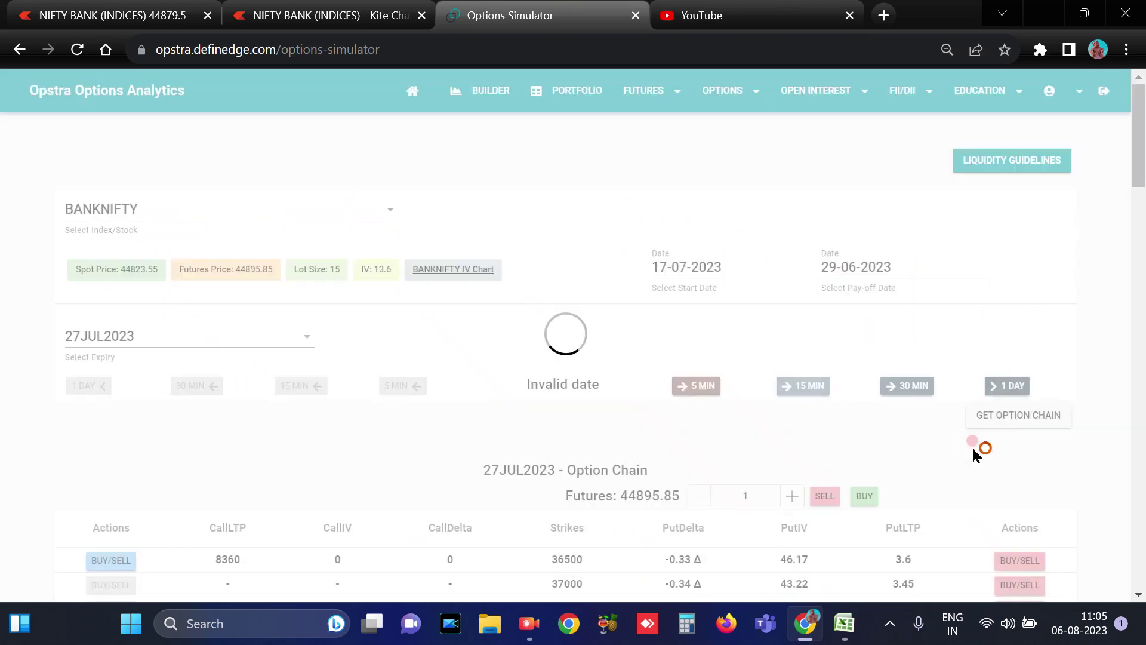
{"action": "left_click", "coordinate": [905, 271]}
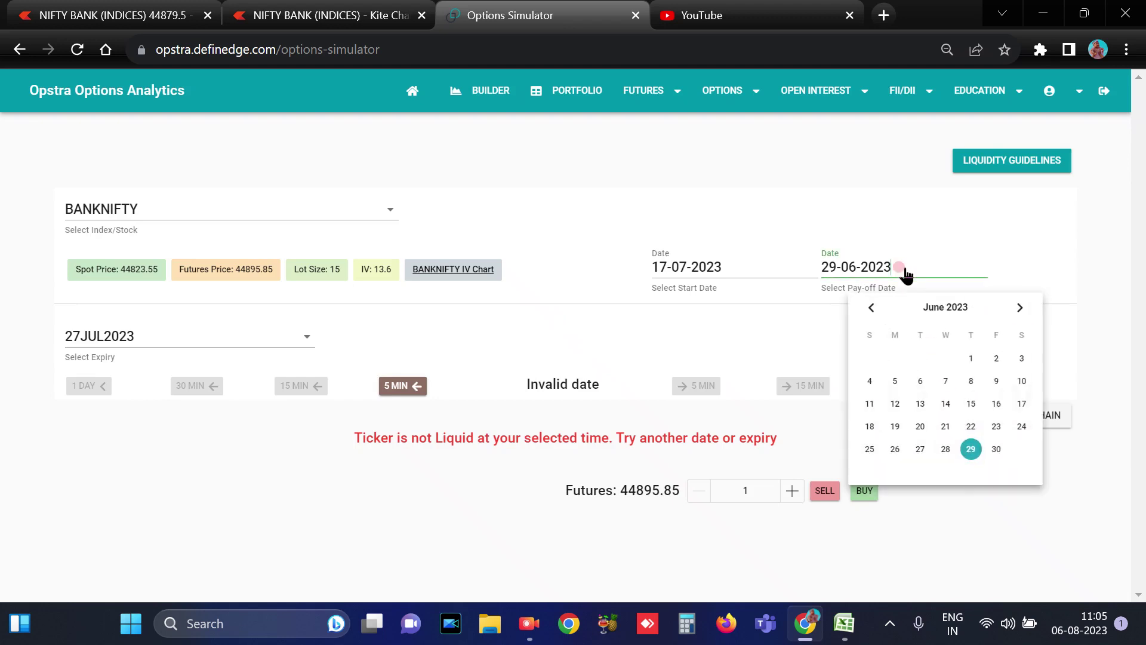
{"action": "left_click", "coordinate": [945, 449]}
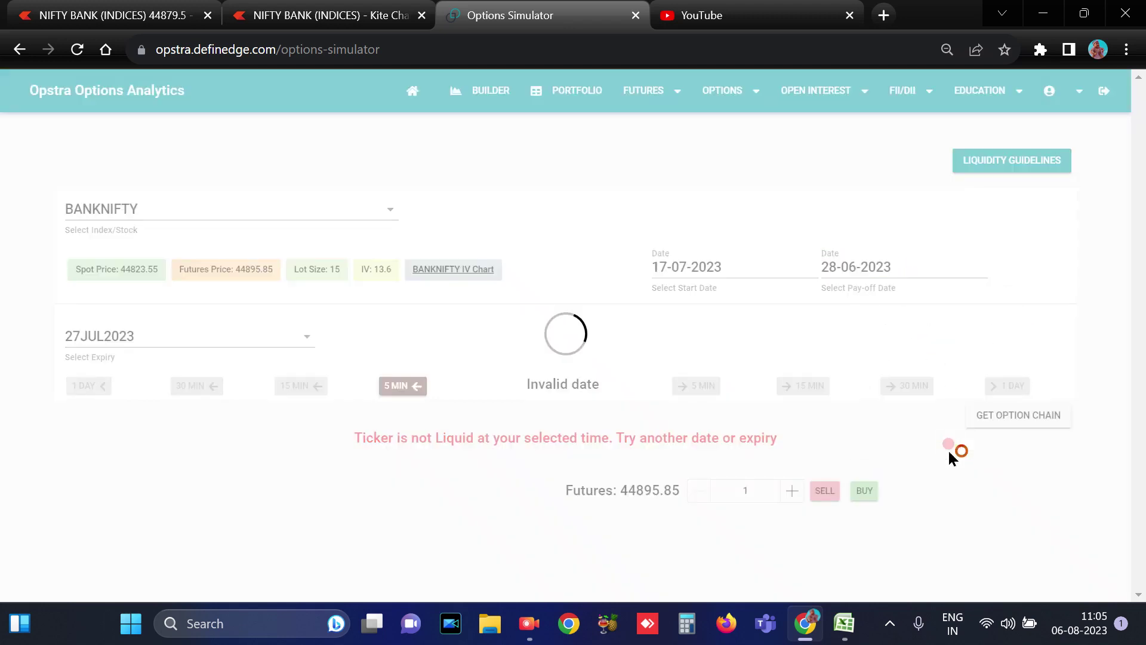
- Select the 28JUN2023 expiry and set the simulation's start date to 02-06-2023
{"action": "left_click", "coordinate": [293, 338]}
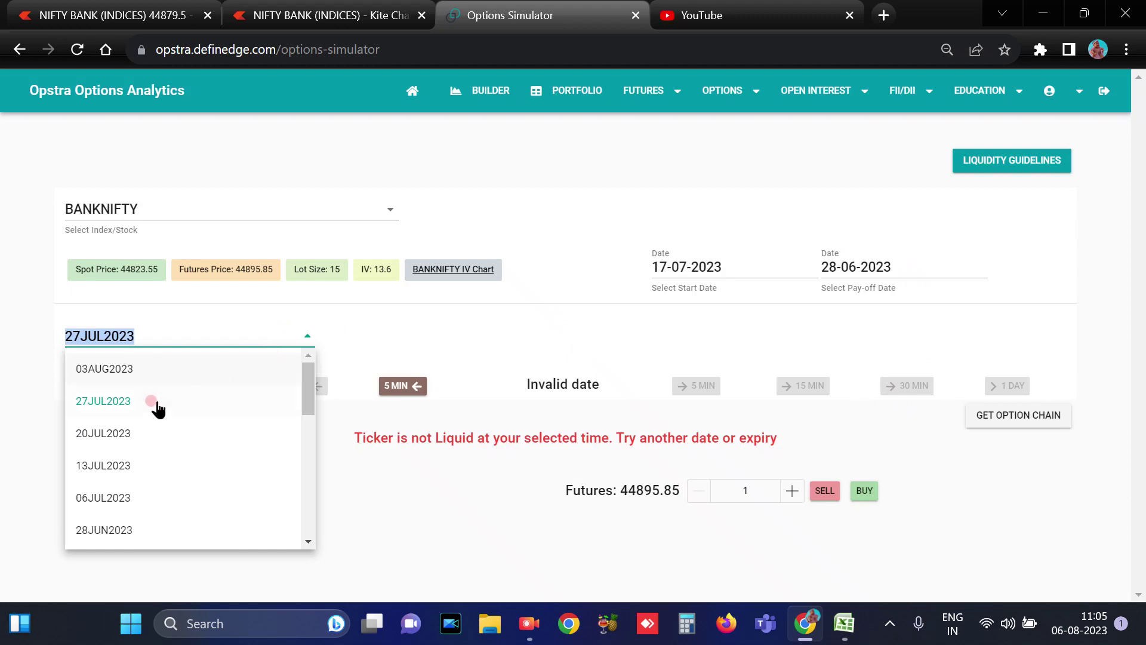
{"action": "scroll", "coordinate": [122, 489], "scroll_direction": "down", "scroll_amount": 2}
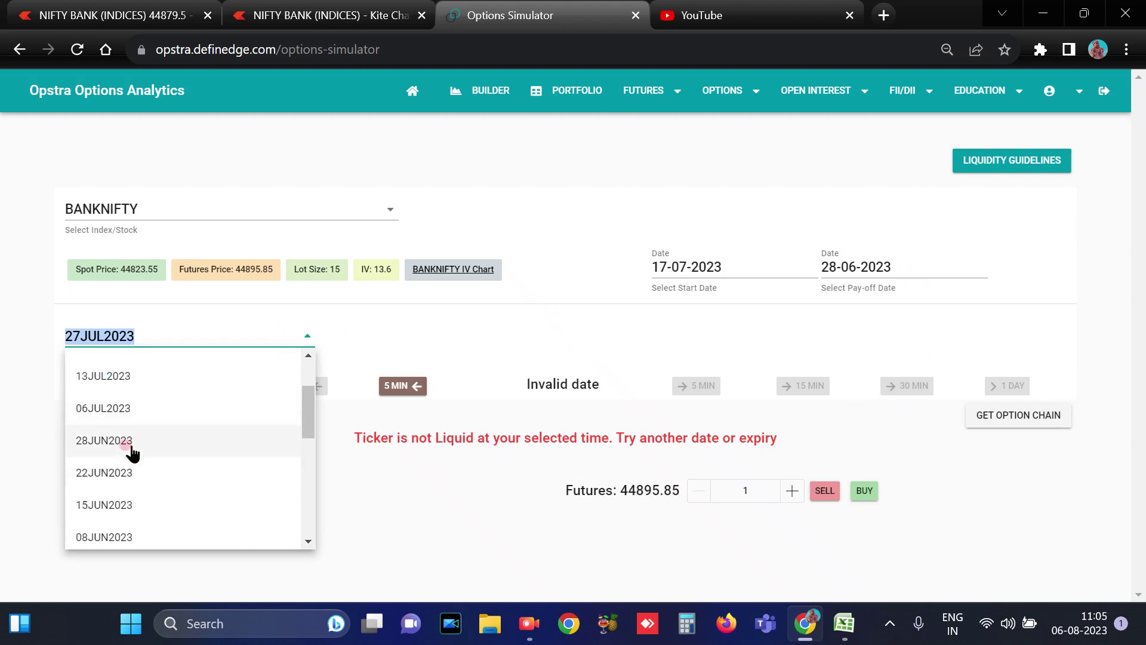
{"action": "left_click", "coordinate": [130, 445]}
{"action": "left_click", "coordinate": [726, 267]}
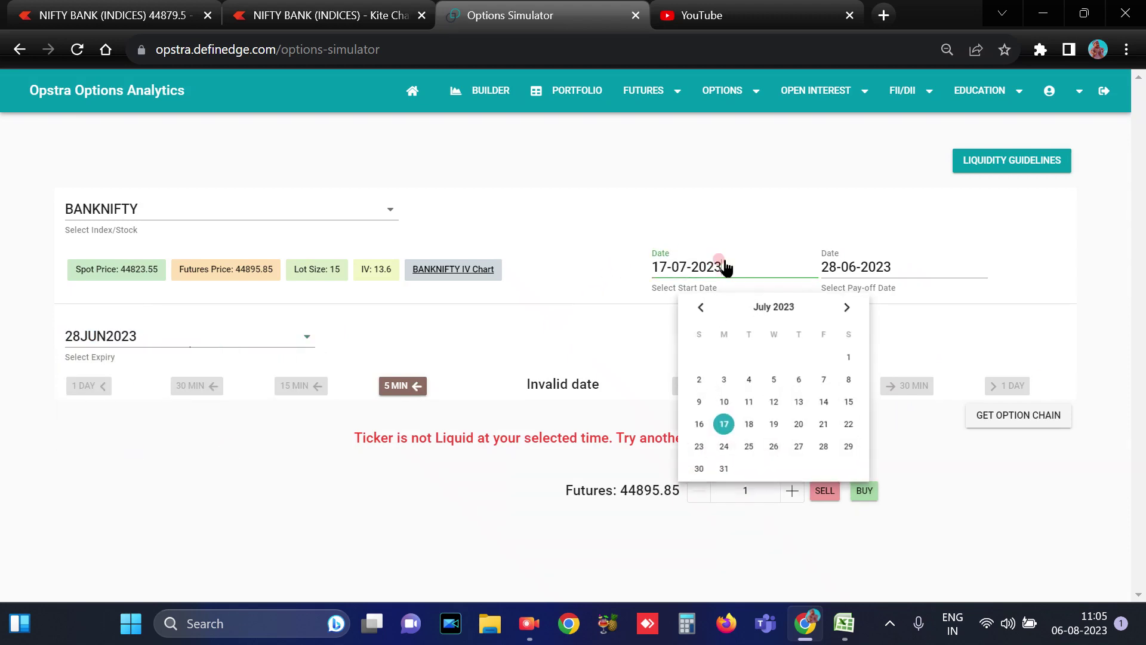
{"action": "left_click", "coordinate": [699, 307]}
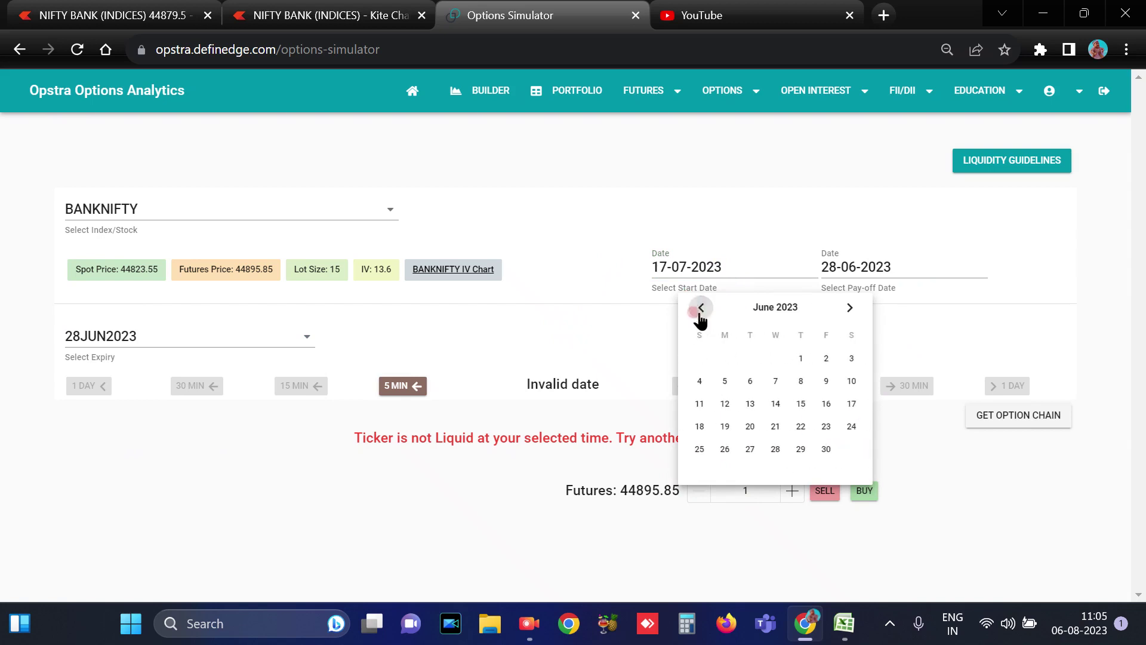
{"action": "left_click", "coordinate": [817, 360]}
{"action": "left_click", "coordinate": [824, 355]}
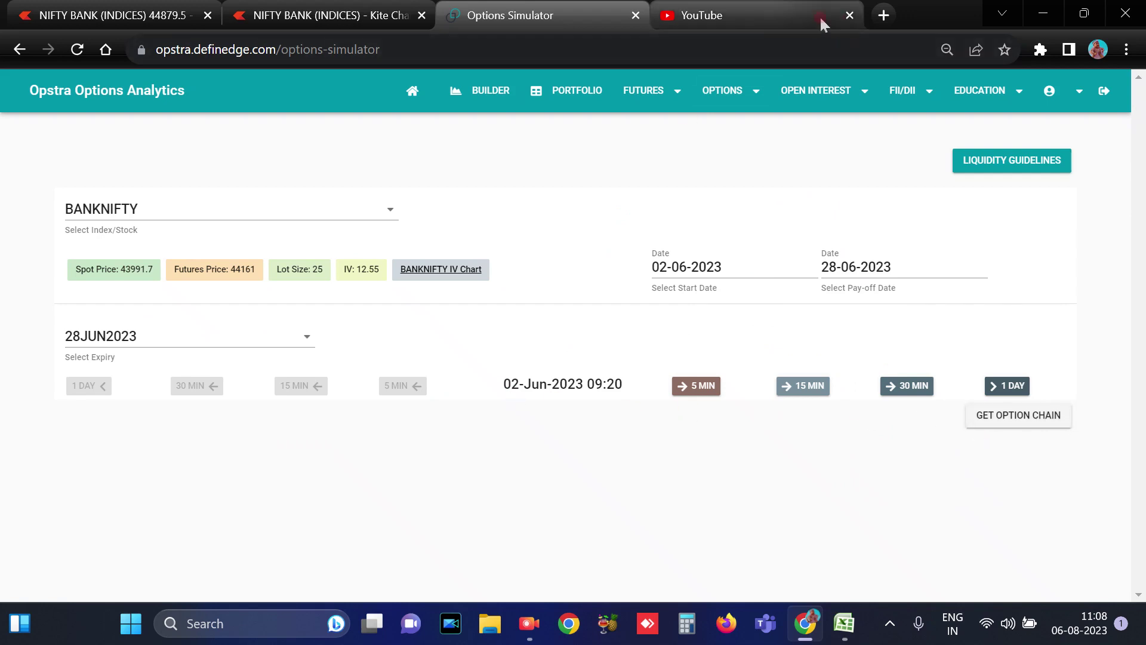
{"action": "left_click", "coordinate": [790, 17]}
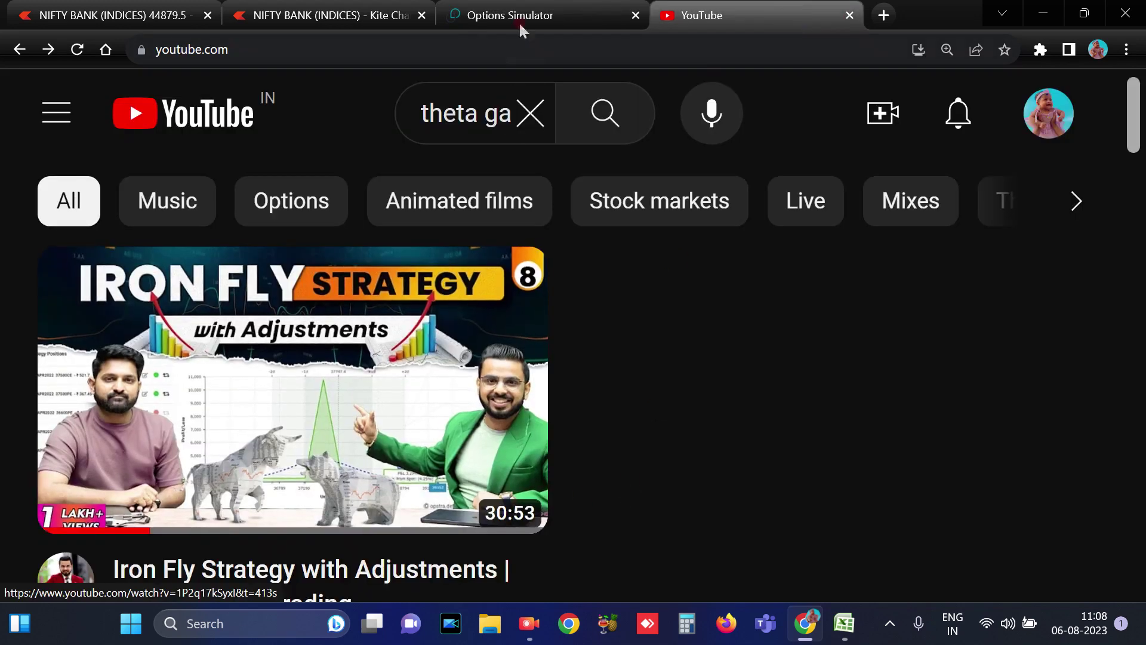
{"action": "left_click", "coordinate": [521, 11]}
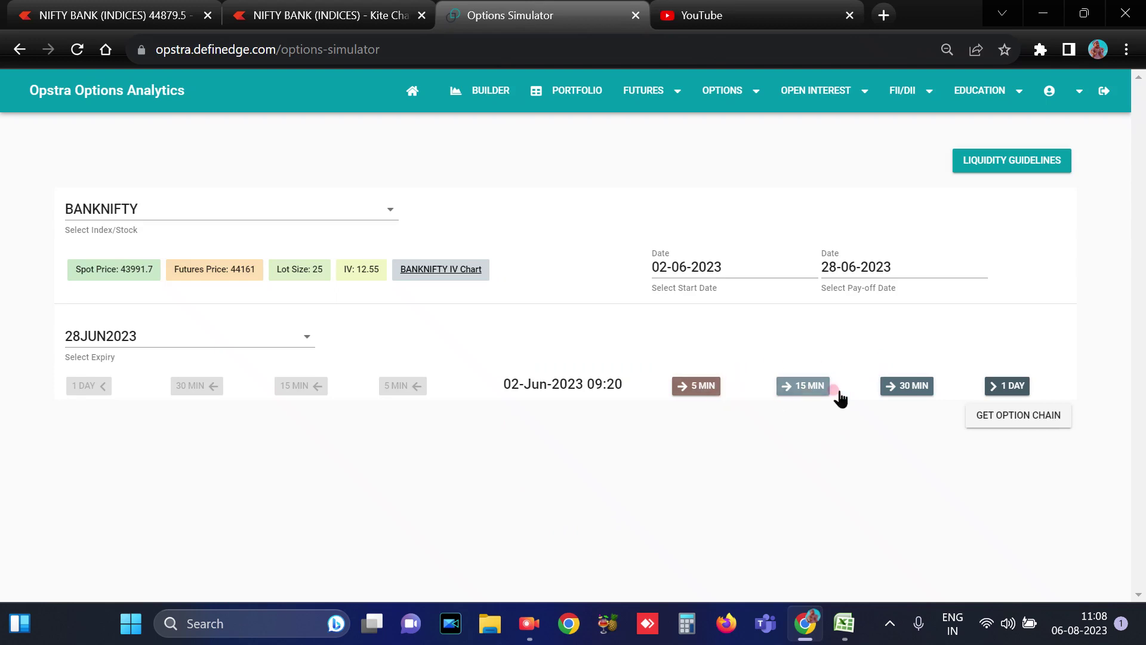
- Advance the simulation time to 02-Jun-2023 12:00 and load the option chain for that moment
{"action": "left_click", "coordinate": [907, 386]}
{"action": "left_click", "coordinate": [907, 387]}
{"action": "left_click", "coordinate": [907, 387]}
{"action": "left_click", "coordinate": [908, 387]}
{"action": "left_click", "coordinate": [907, 387]}
{"action": "left_click", "coordinate": [907, 387]}
{"action": "left_click", "coordinate": [313, 393]}
{"action": "left_click", "coordinate": [400, 386]}
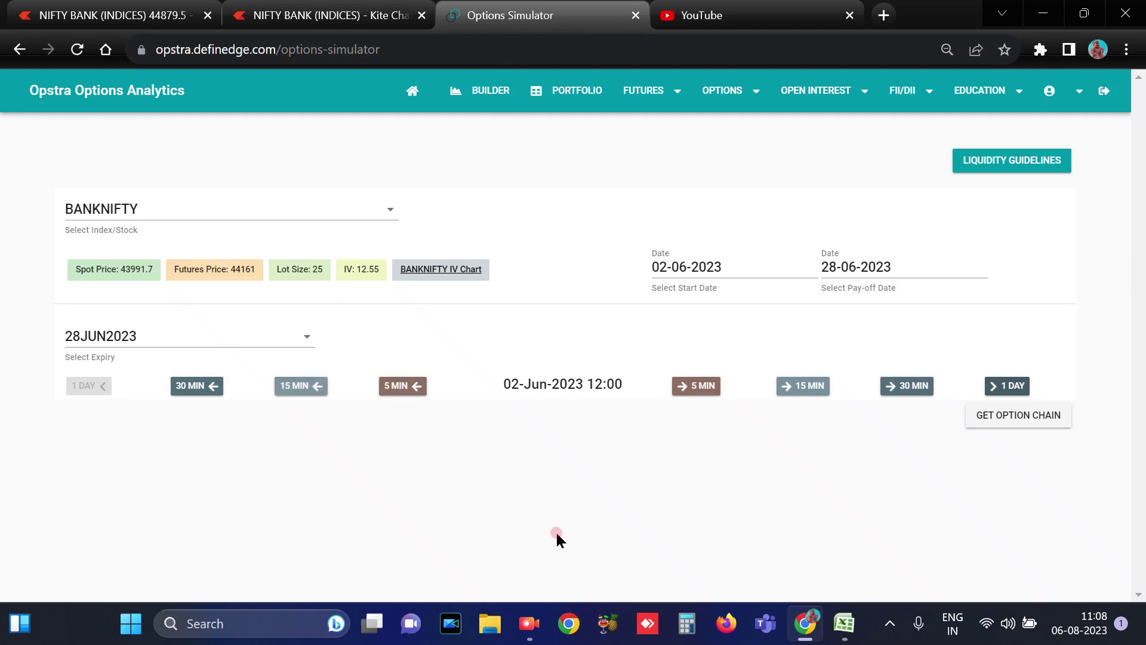
{"action": "left_click", "coordinate": [1034, 420]}
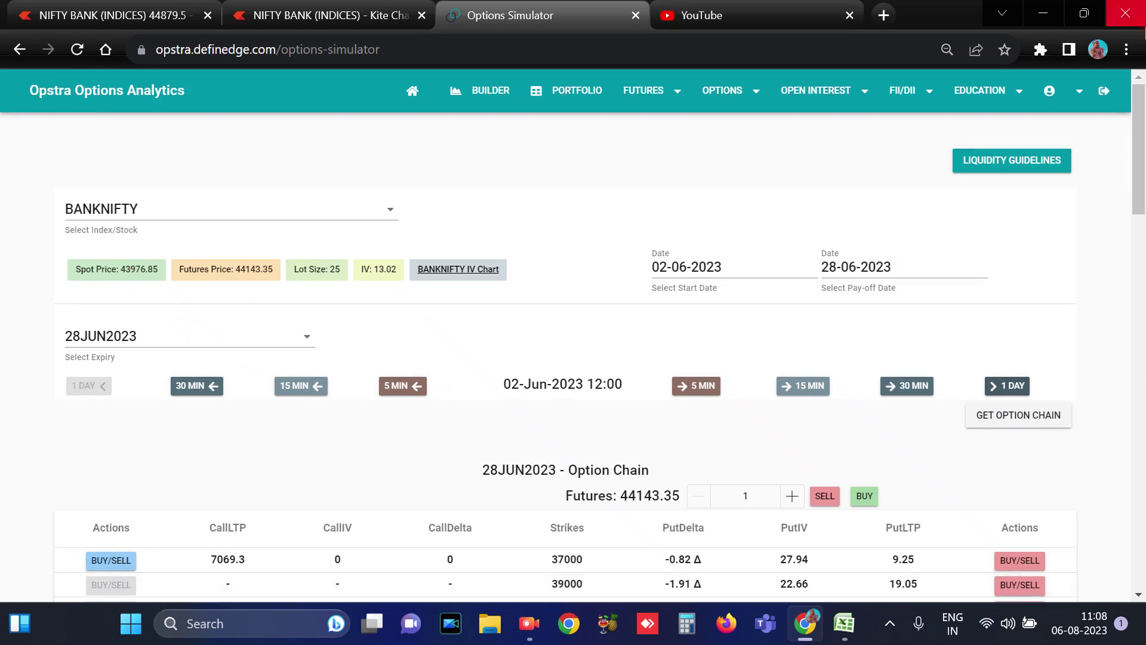
- Sell one lot each of the 44000 put and the 44000 call from the 28JUN2023 option chain
{"action": "scroll", "coordinate": [726, 370], "scroll_direction": "down", "scroll_amount": 20}
{"action": "scroll", "coordinate": [726, 370], "scroll_direction": "up", "scroll_amount": 5}
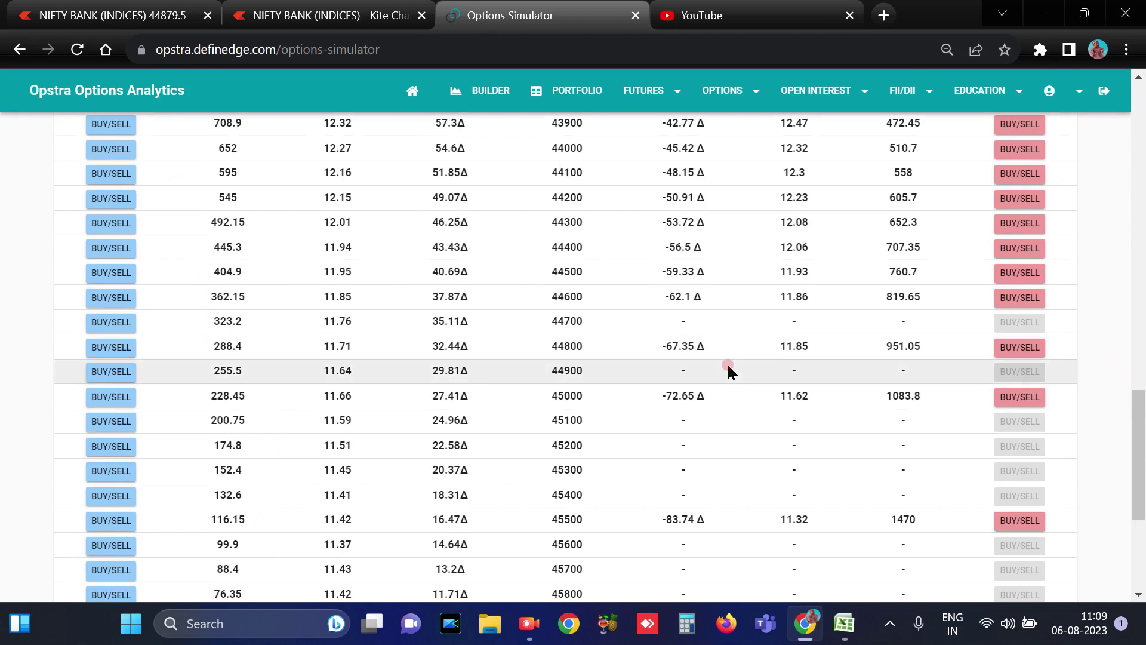
{"action": "scroll", "coordinate": [581, 291], "scroll_direction": "up", "scroll_amount": 2}
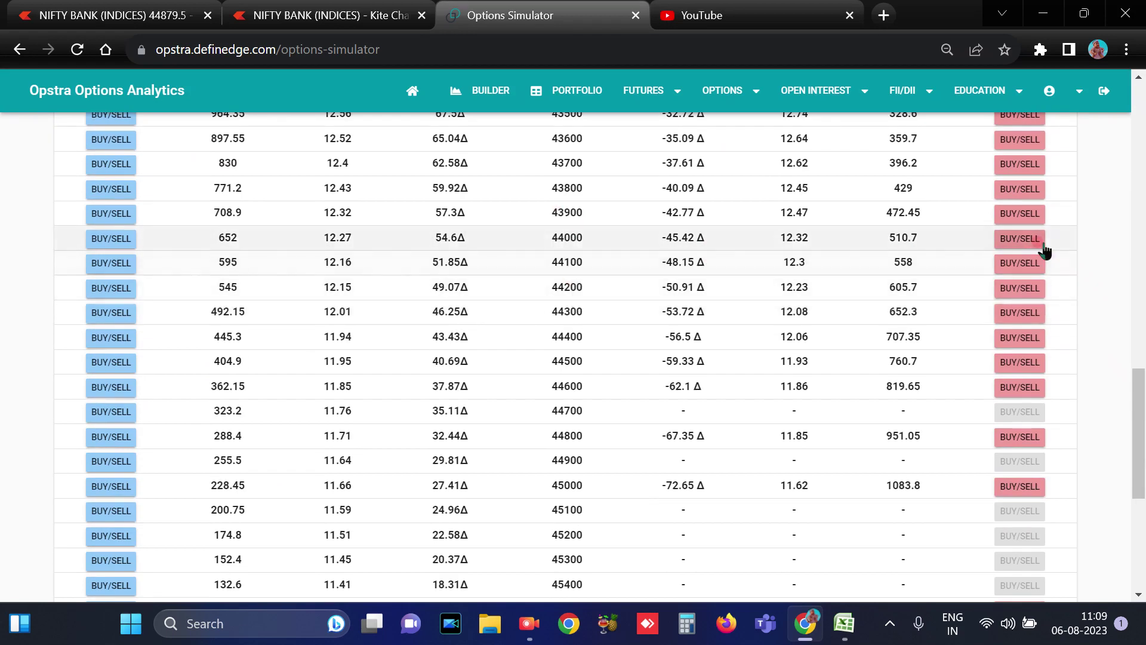
{"action": "left_click", "coordinate": [1020, 239]}
{"action": "left_click", "coordinate": [610, 422]}
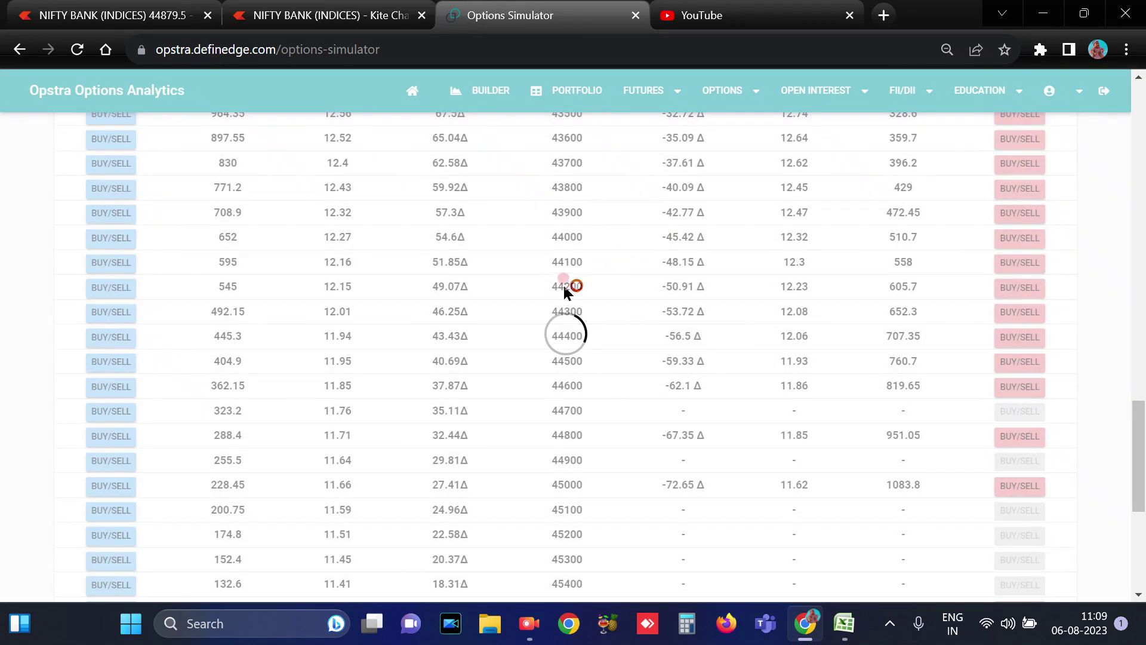
{"action": "left_click", "coordinate": [562, 245]}
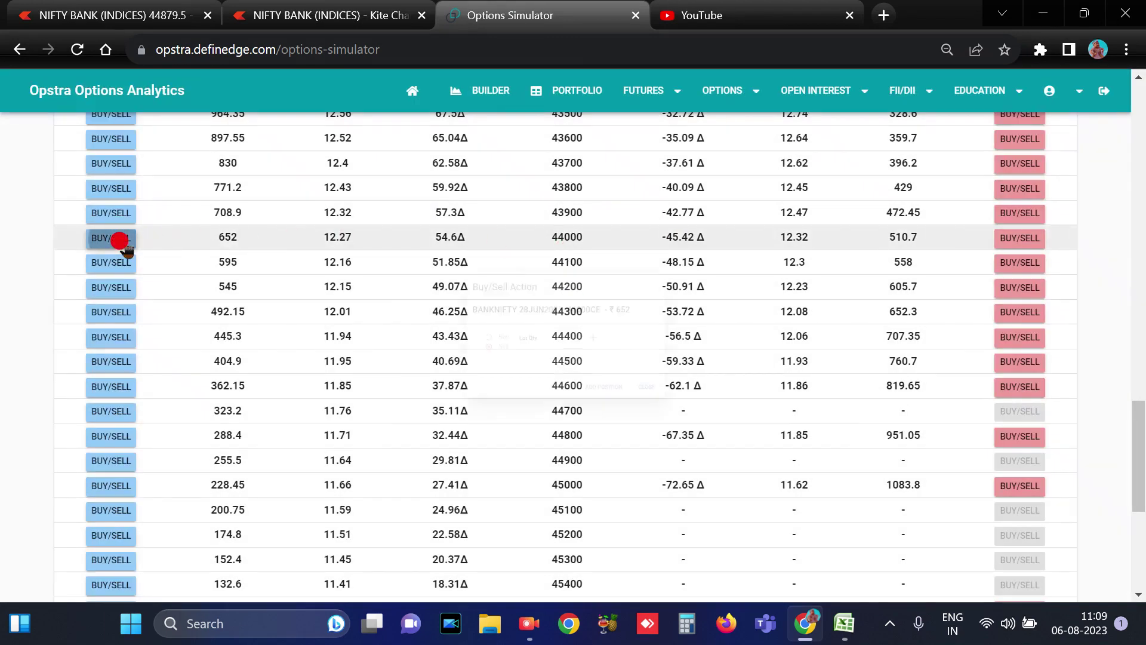
{"action": "left_click", "coordinate": [110, 238]}
{"action": "left_click", "coordinate": [600, 423]}
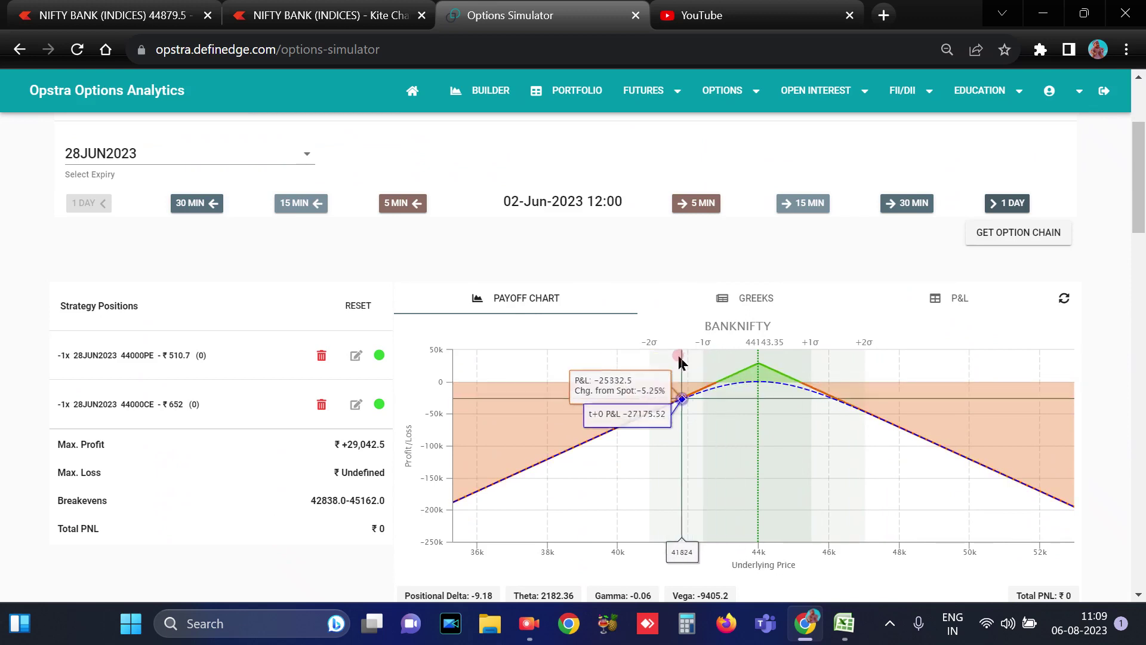
- Enlarge the straddle's payoff chart around its breakevens and check the strike rule for the two Buy legs in Excel
{"action": "left_click_drag", "start_coordinate": [639, 365], "coordinate": [890, 418]}
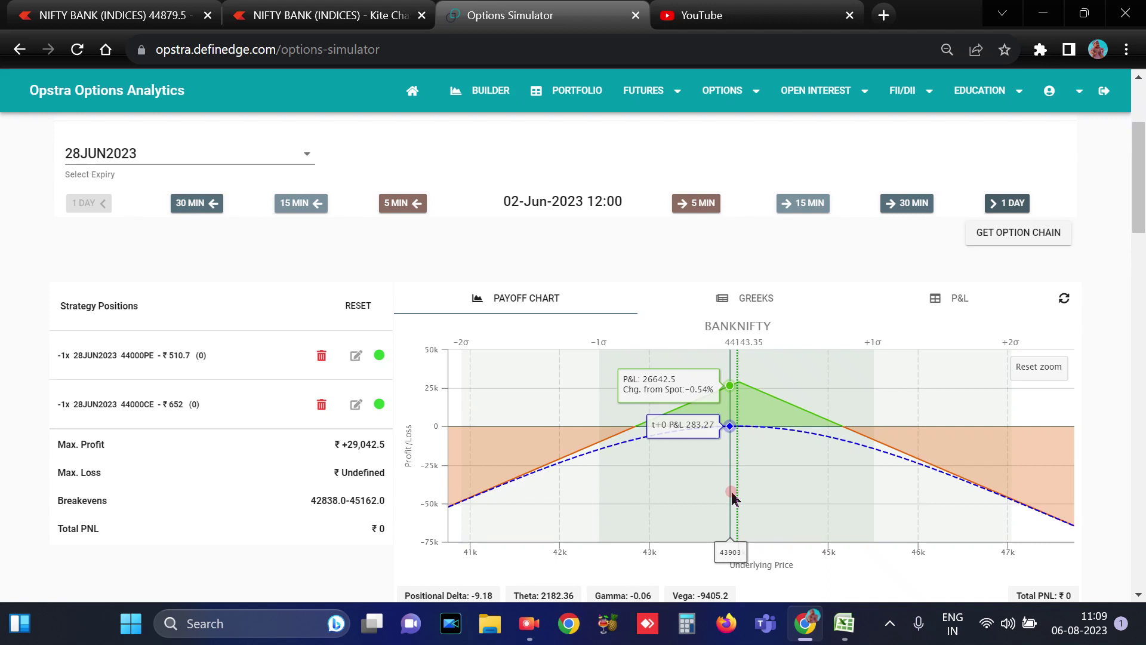
{"action": "left_click", "coordinate": [844, 623]}
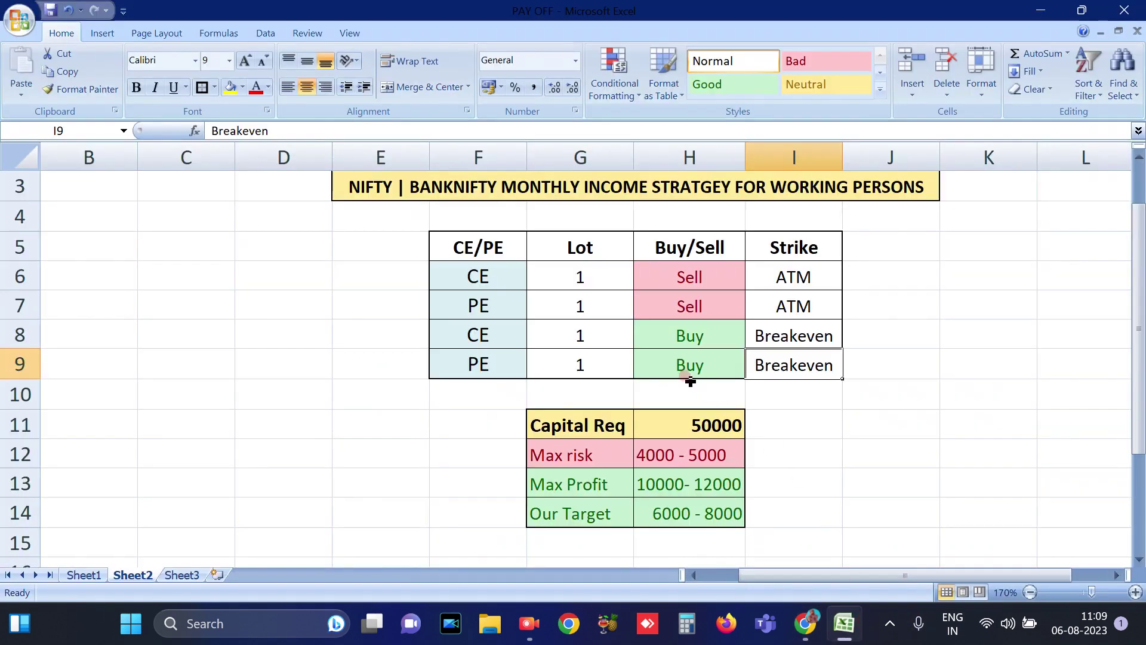
{"action": "left_click", "coordinate": [767, 338]}
{"action": "left_click", "coordinate": [770, 364]}
- Switch back to the Options Simulator and buy one lot each of the 42800 put and the 45200 call from the 28JUN2023 option chain
{"action": "key", "text": "alt+Tab"}
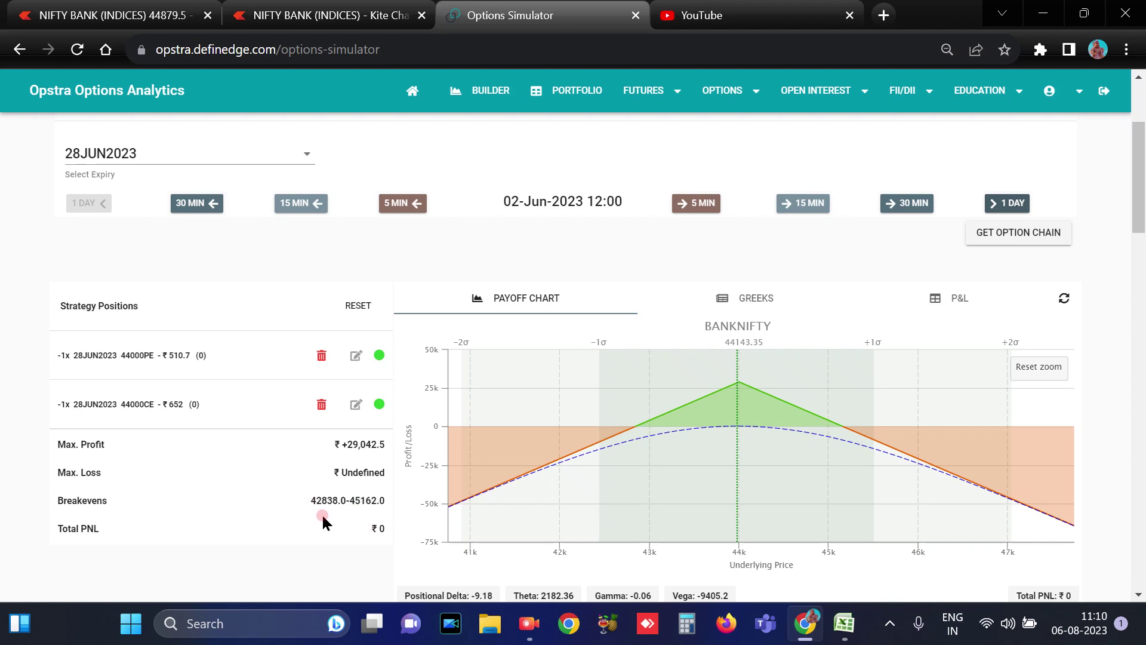
{"action": "scroll", "coordinate": [323, 515], "scroll_direction": "down", "scroll_amount": 15}
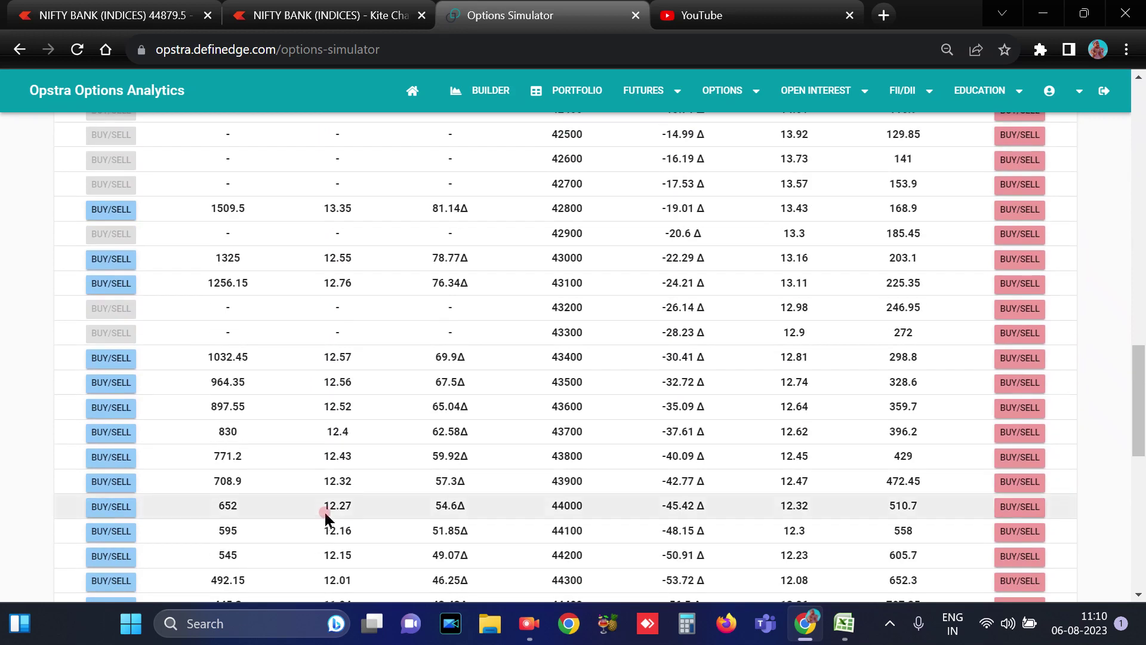
{"action": "scroll", "coordinate": [572, 320], "scroll_direction": "up", "scroll_amount": 4}
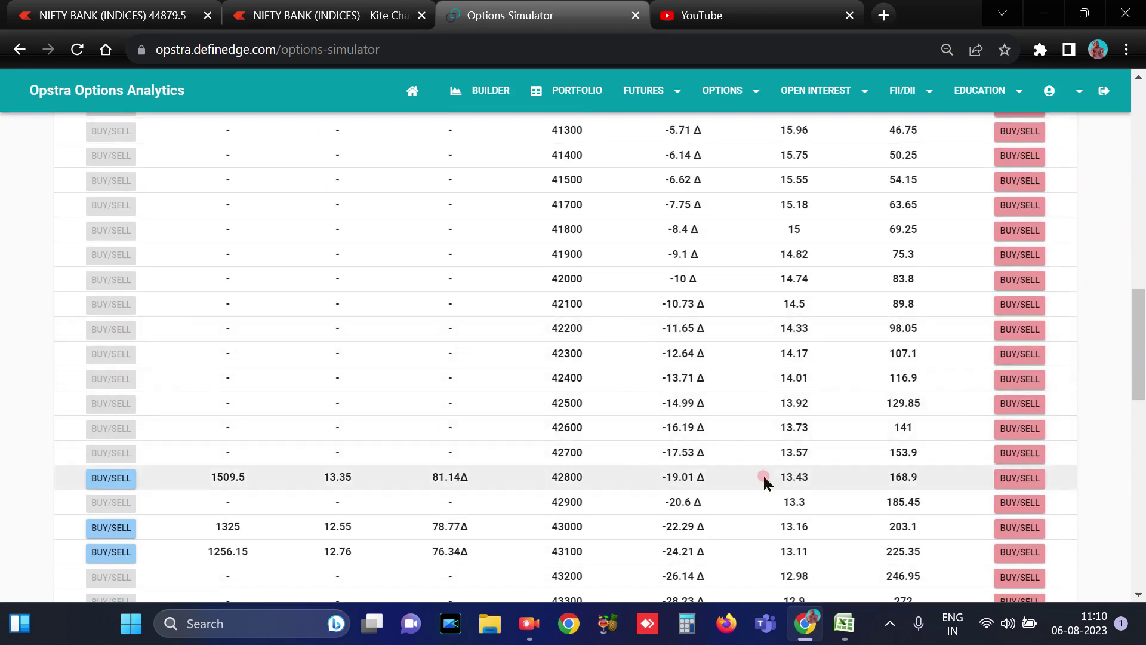
{"action": "left_click", "coordinate": [1023, 478]}
{"action": "left_click", "coordinate": [436, 339]}
{"action": "left_click", "coordinate": [626, 417]}
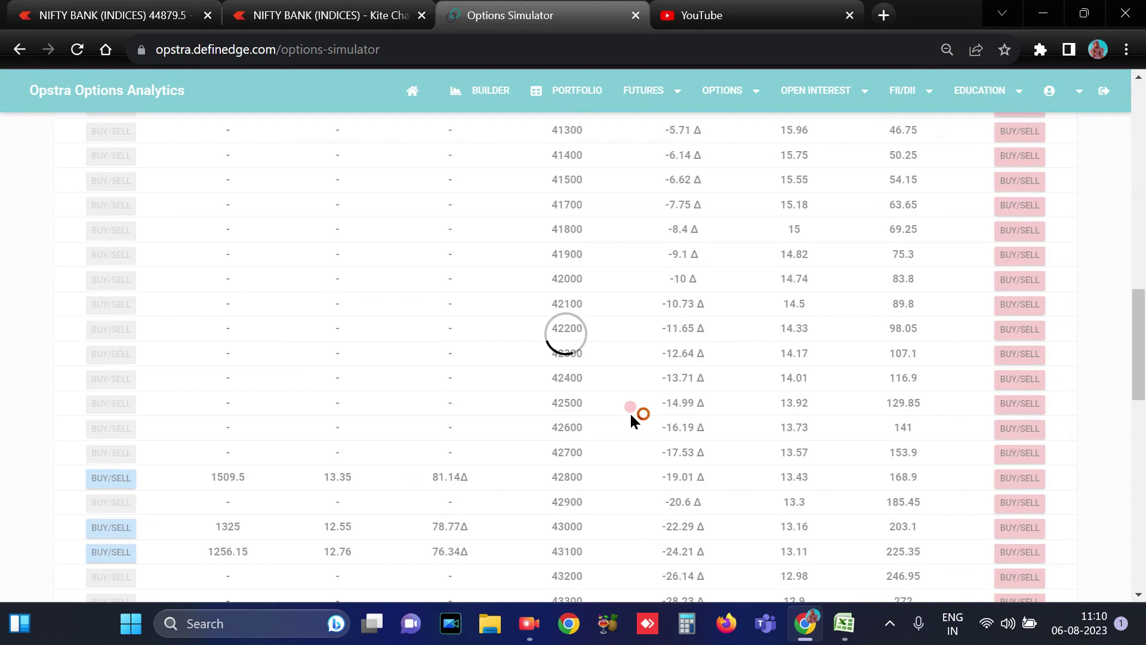
{"action": "scroll", "coordinate": [629, 411], "scroll_direction": "down", "scroll_amount": 12}
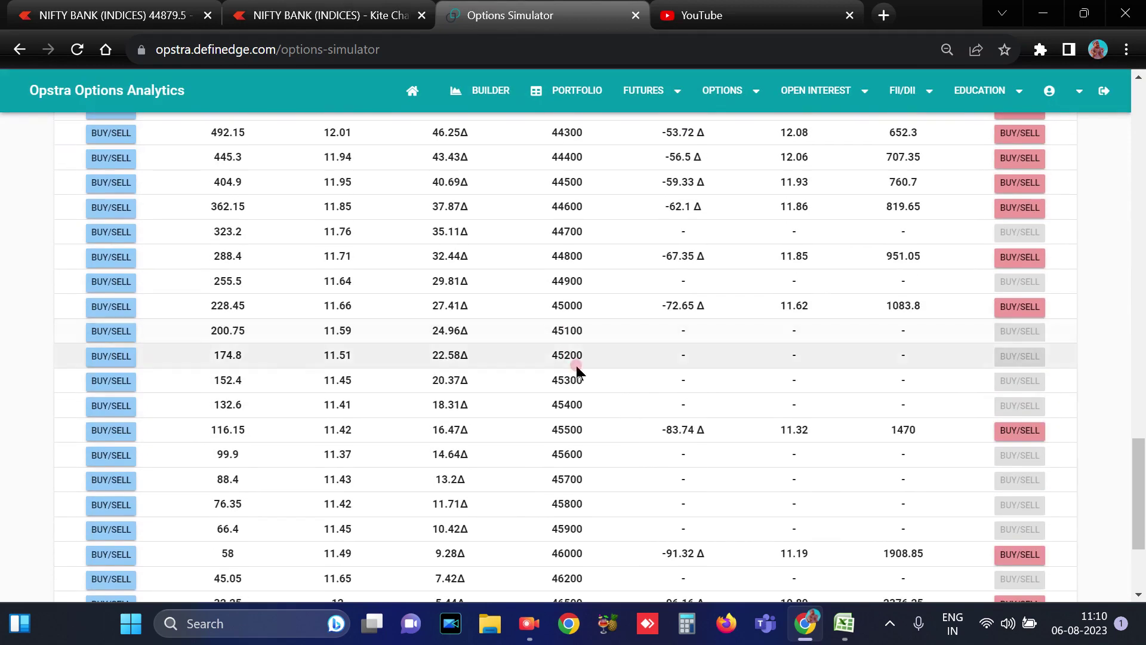
{"action": "left_click", "coordinate": [100, 358]}
{"action": "left_click", "coordinate": [615, 420]}
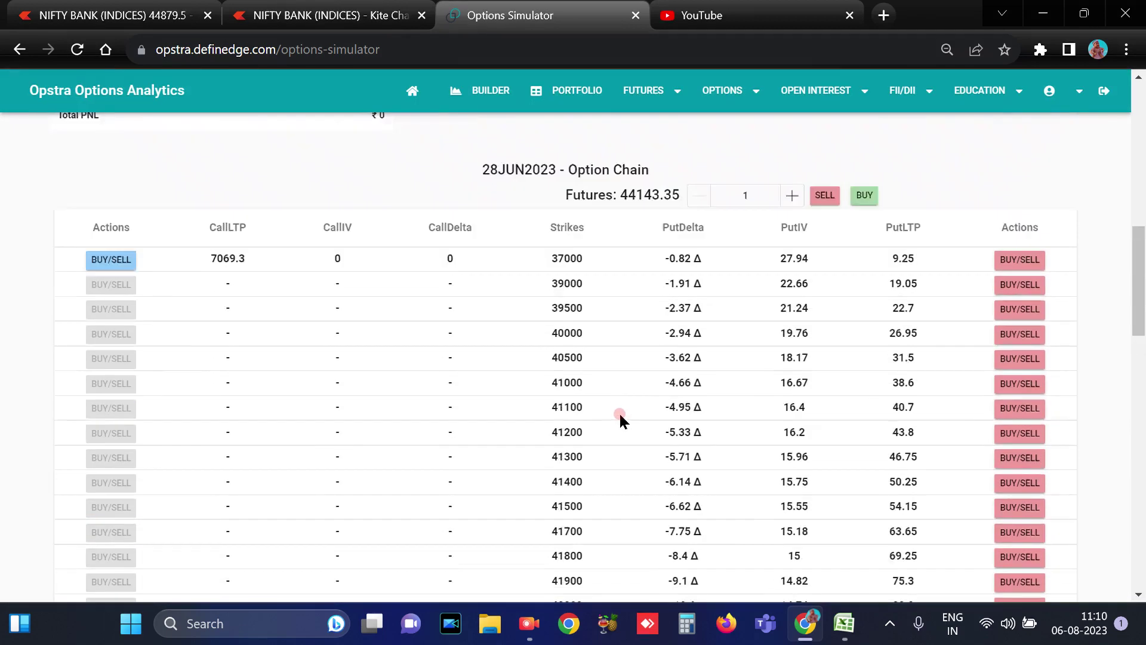
- Reset the payoff chart's zoom and compare the iron fly's max loss and max profit with the Max risk and Max Profit figures in Excel
{"action": "scroll", "coordinate": [618, 411], "scroll_direction": "up", "scroll_amount": 5}
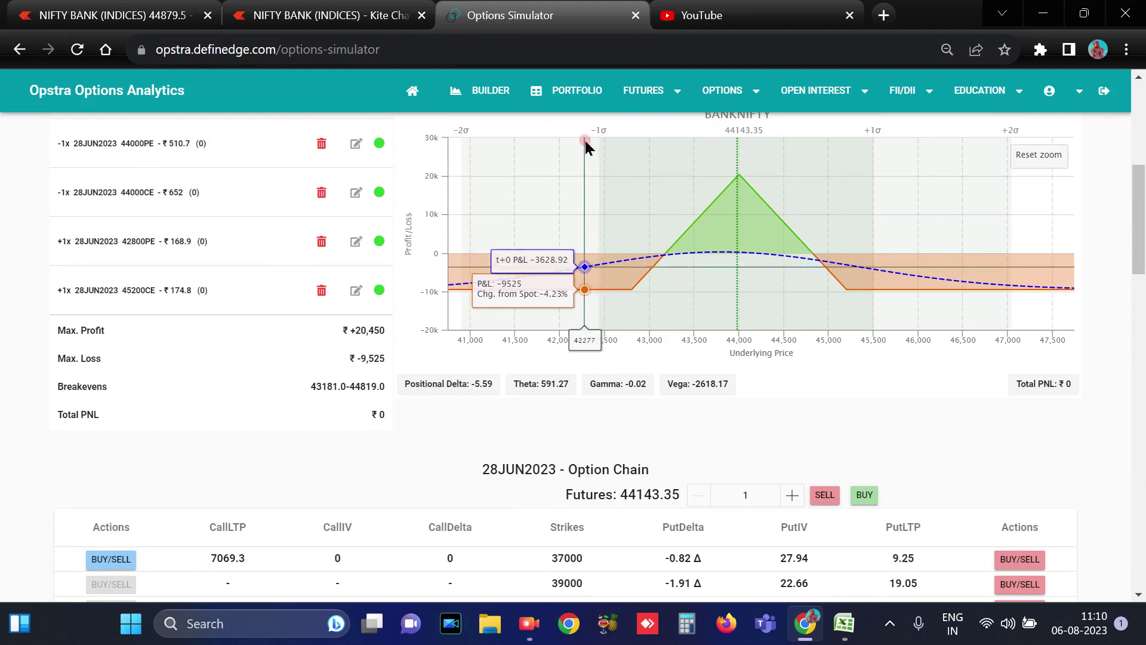
{"action": "left_click", "coordinate": [1036, 157]}
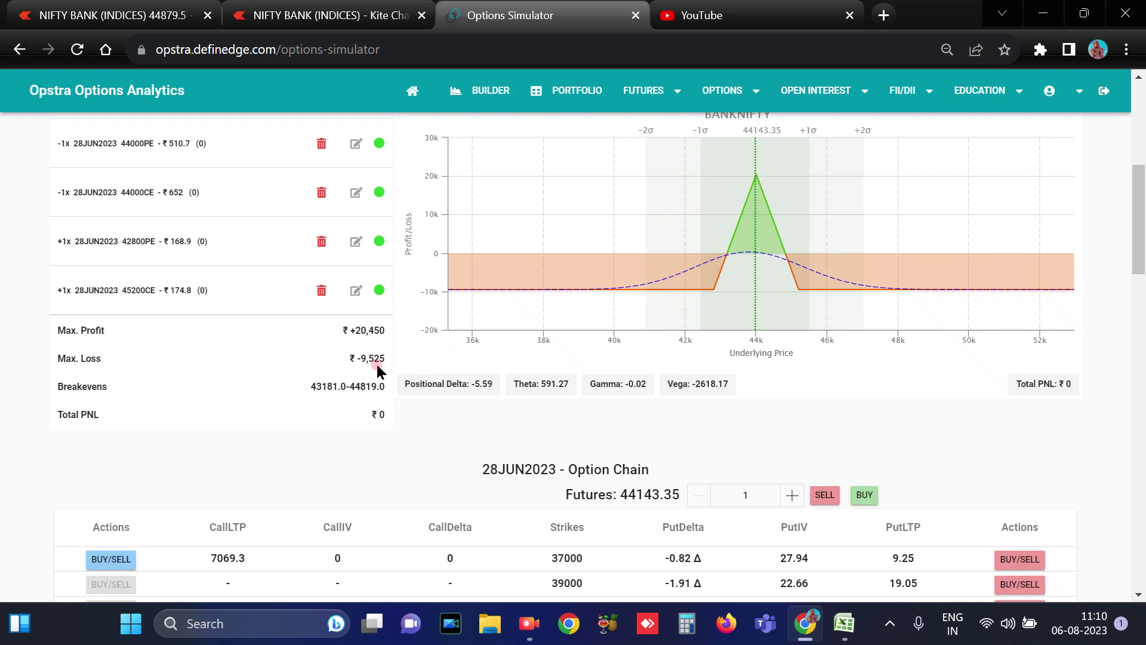
{"action": "left_click", "coordinate": [844, 623]}
{"action": "left_click", "coordinate": [699, 461]}
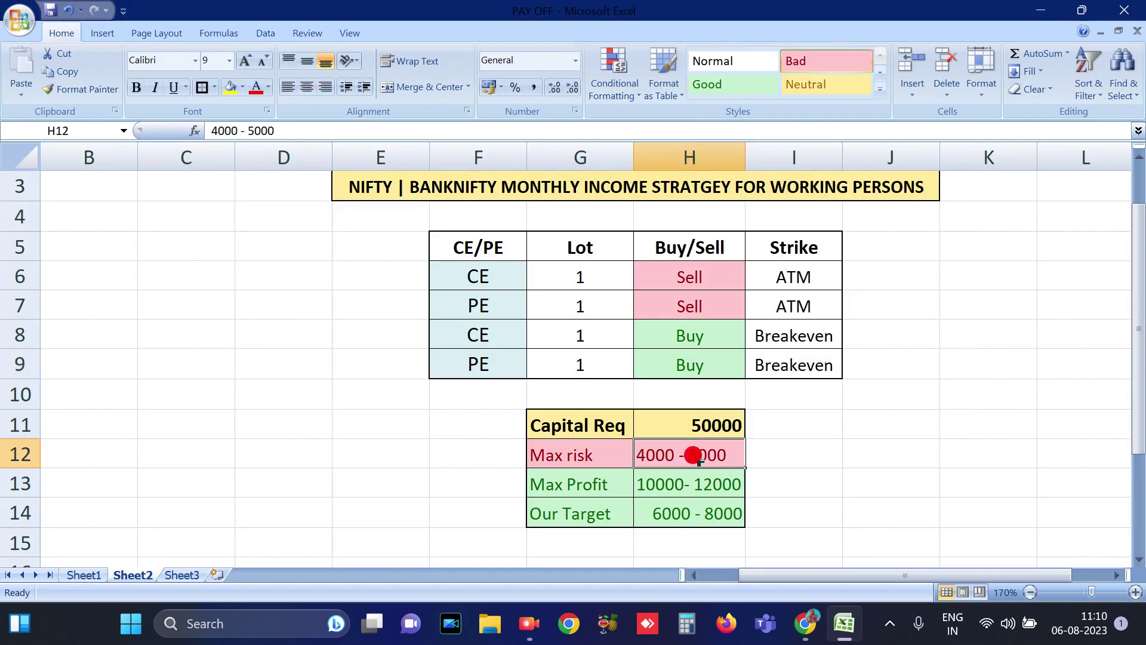
{"action": "left_click", "coordinate": [805, 623]}
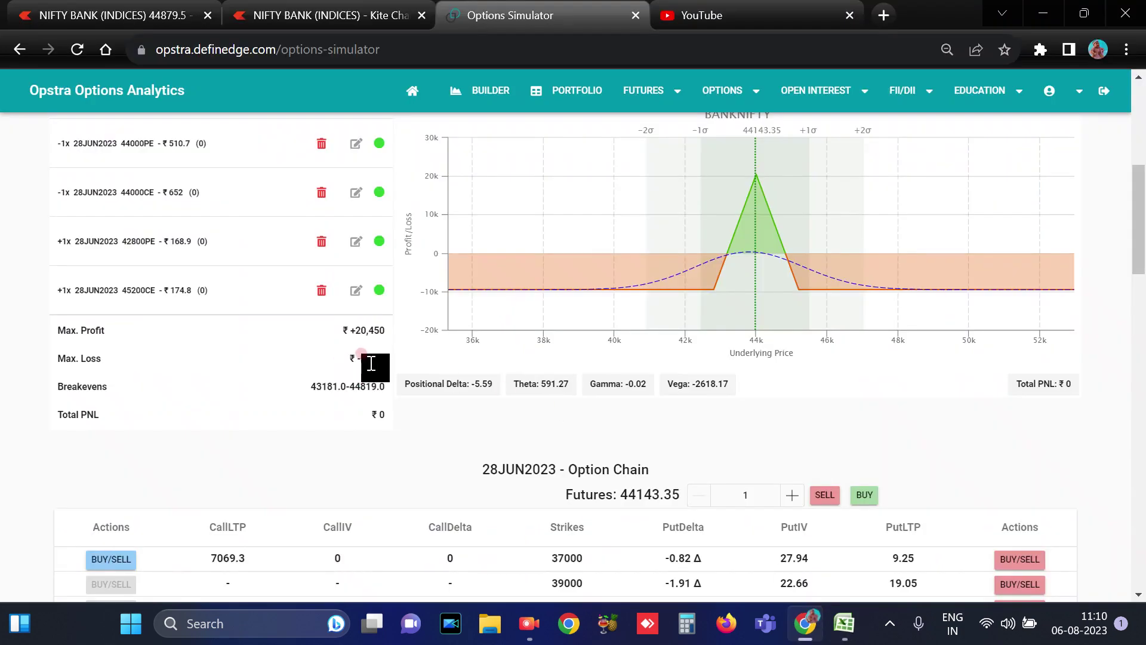
{"action": "scroll", "coordinate": [365, 453], "scroll_direction": "up", "scroll_amount": 2}
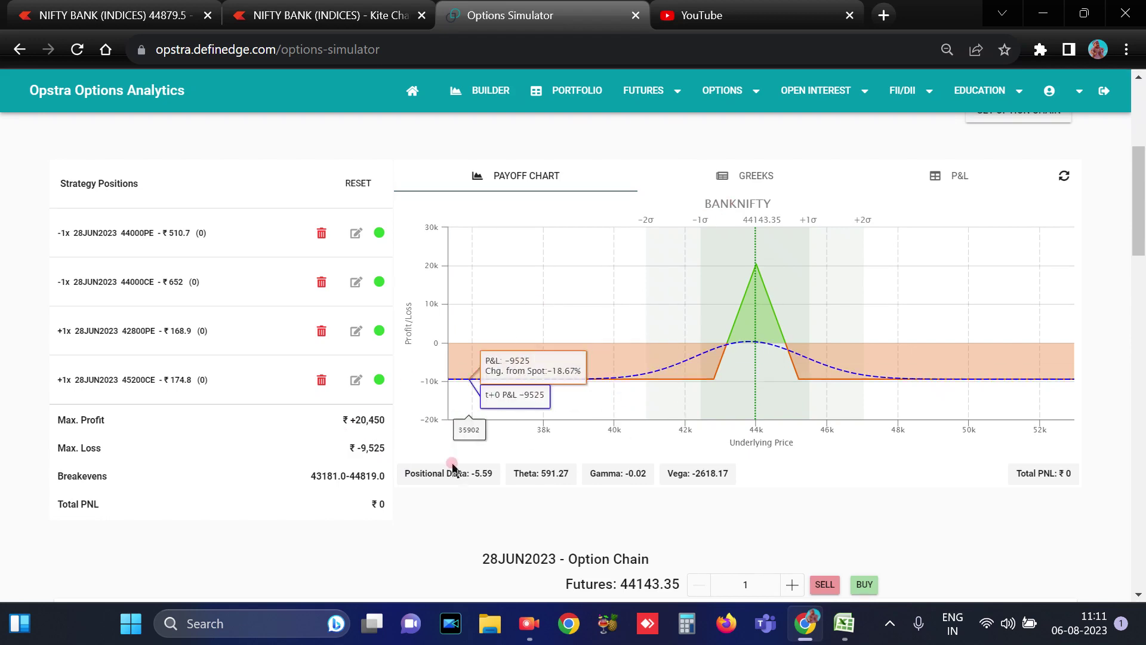
{"action": "left_click", "coordinate": [844, 634]}
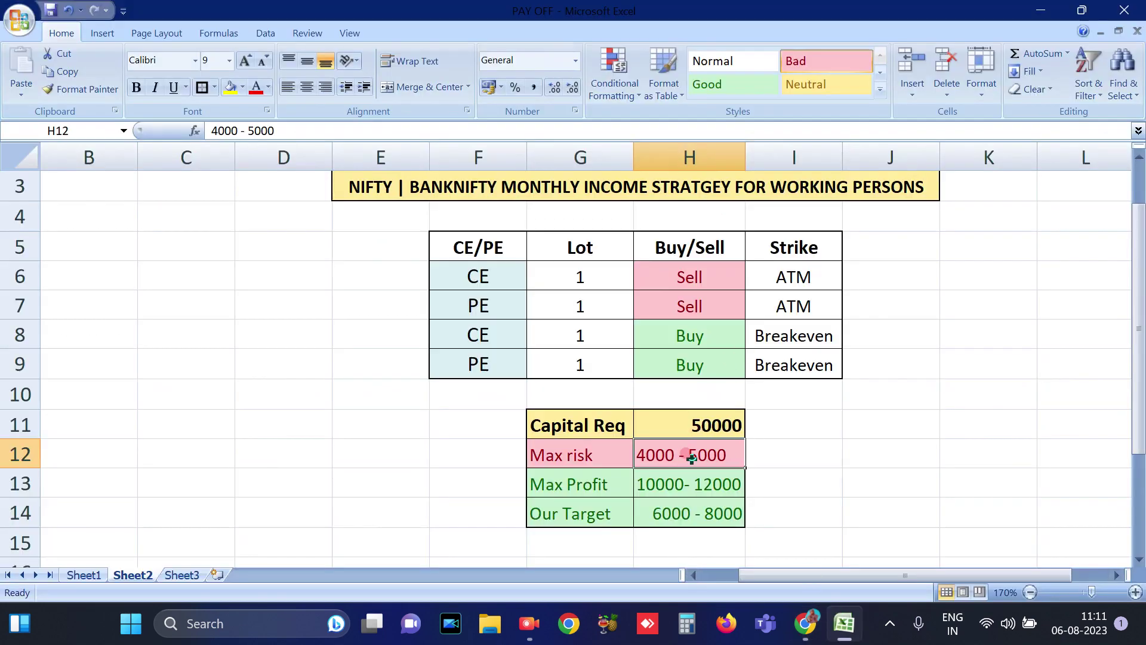
{"action": "left_click", "coordinate": [804, 624]}
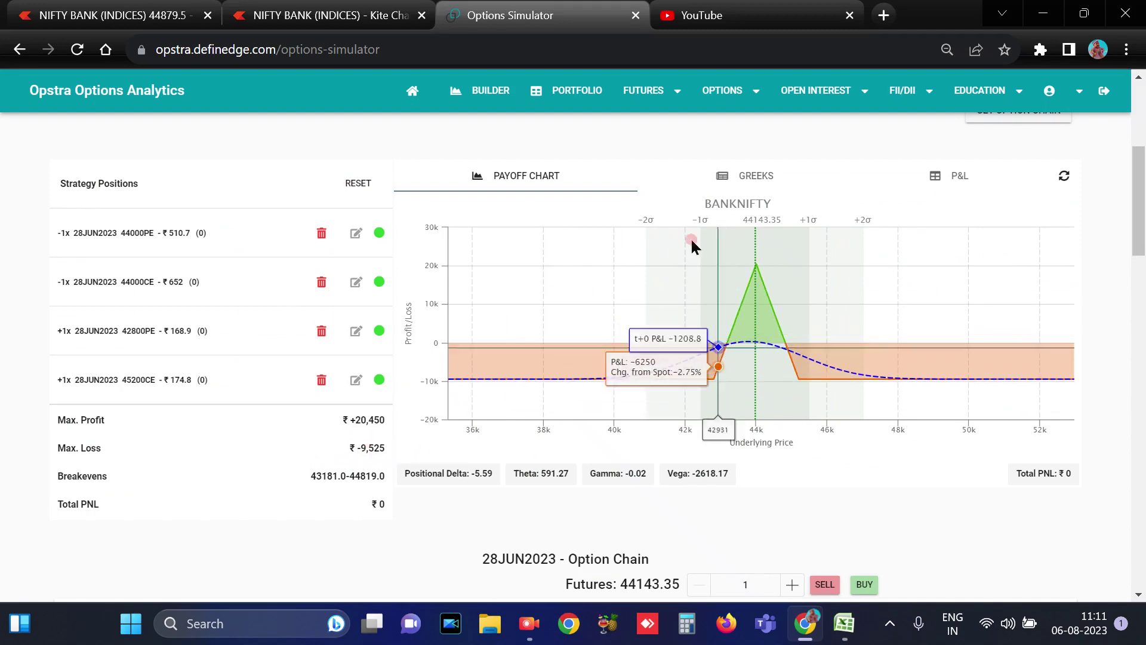
{"action": "left_click", "coordinate": [833, 628]}
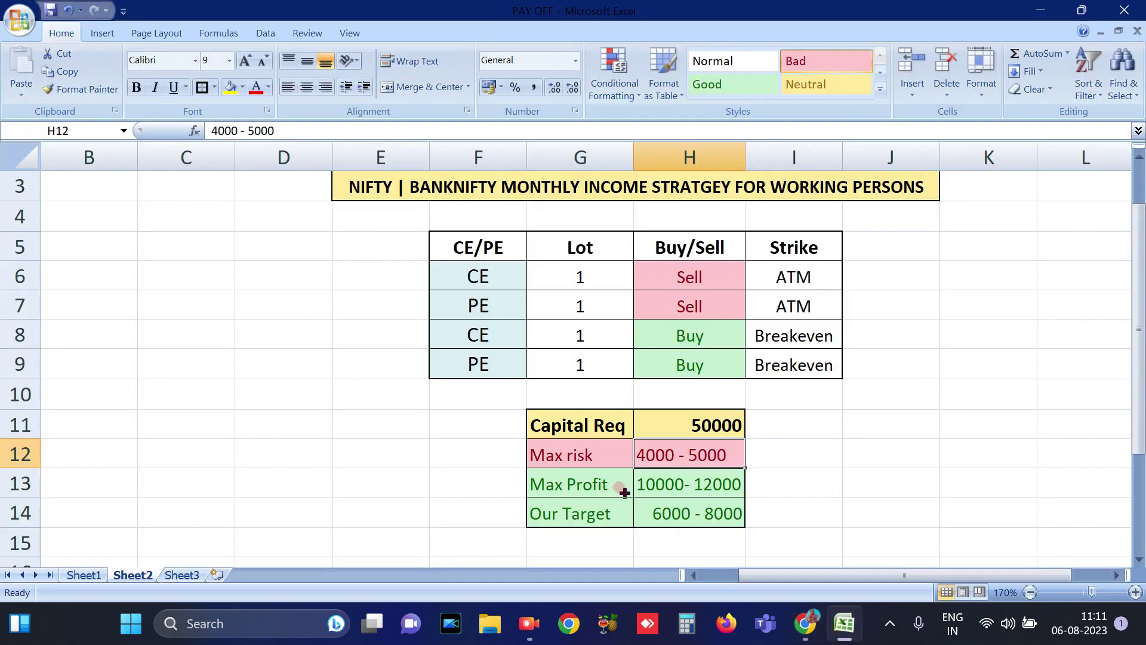
{"action": "left_click", "coordinate": [671, 486]}
{"action": "key", "text": "alt+Tab"}
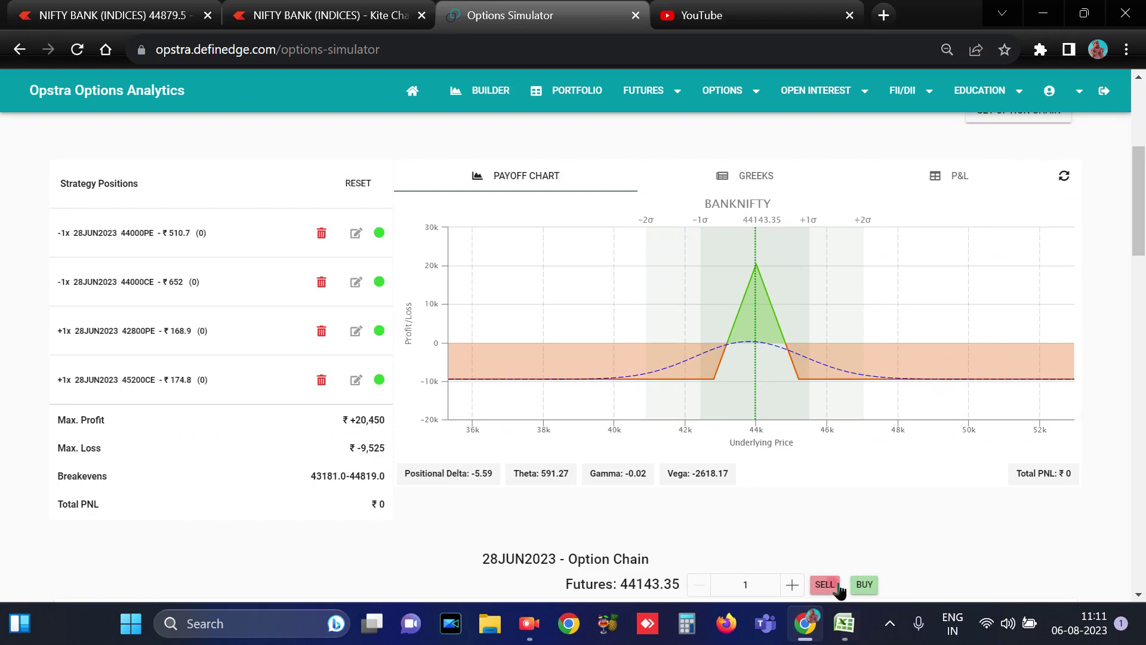
- Review the Capital Req, Max risk, Max Profit and Our Target values and the four-leg strategy table in the Excel sheet
{"action": "left_click", "coordinate": [844, 623]}
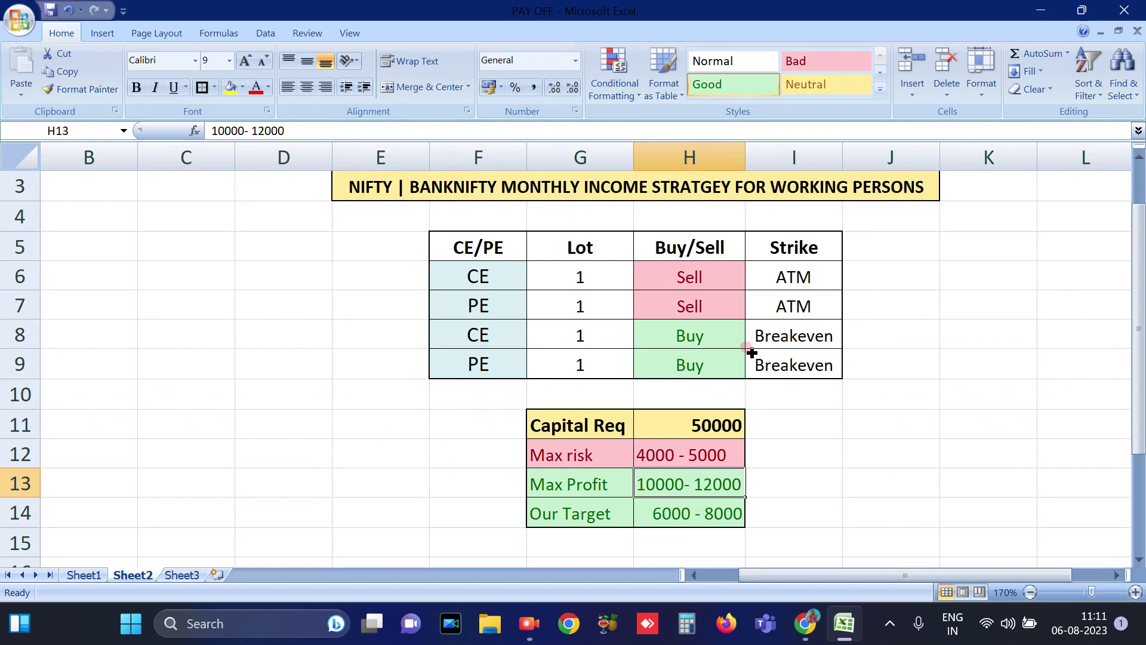
{"action": "left_click", "coordinate": [719, 425]}
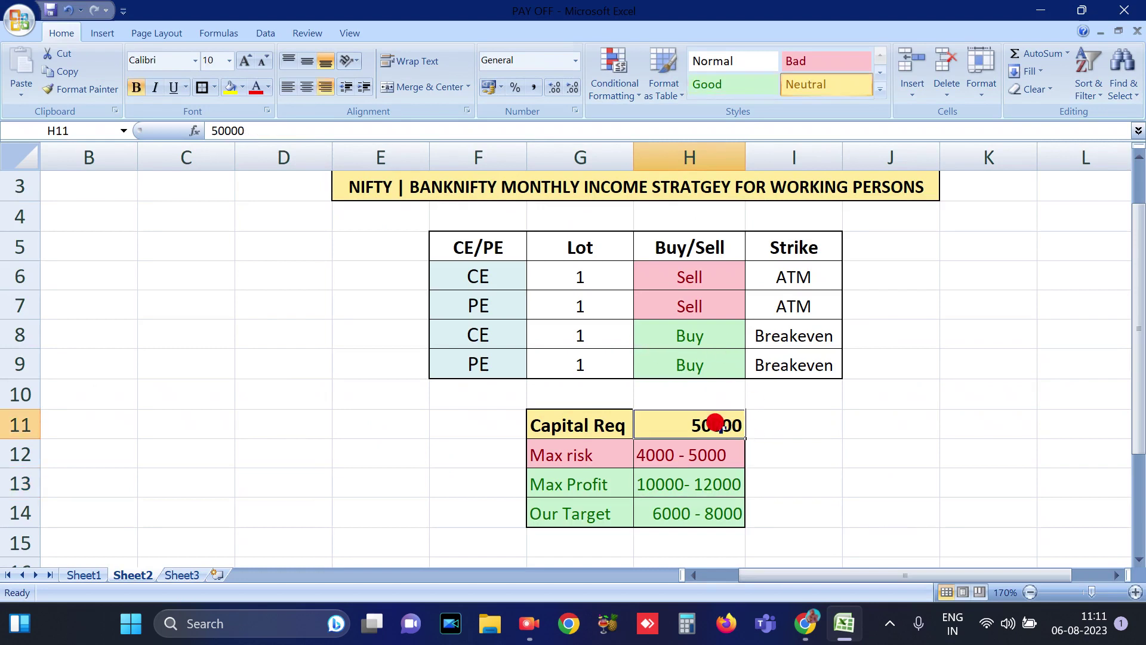
{"action": "left_click", "coordinate": [718, 448]}
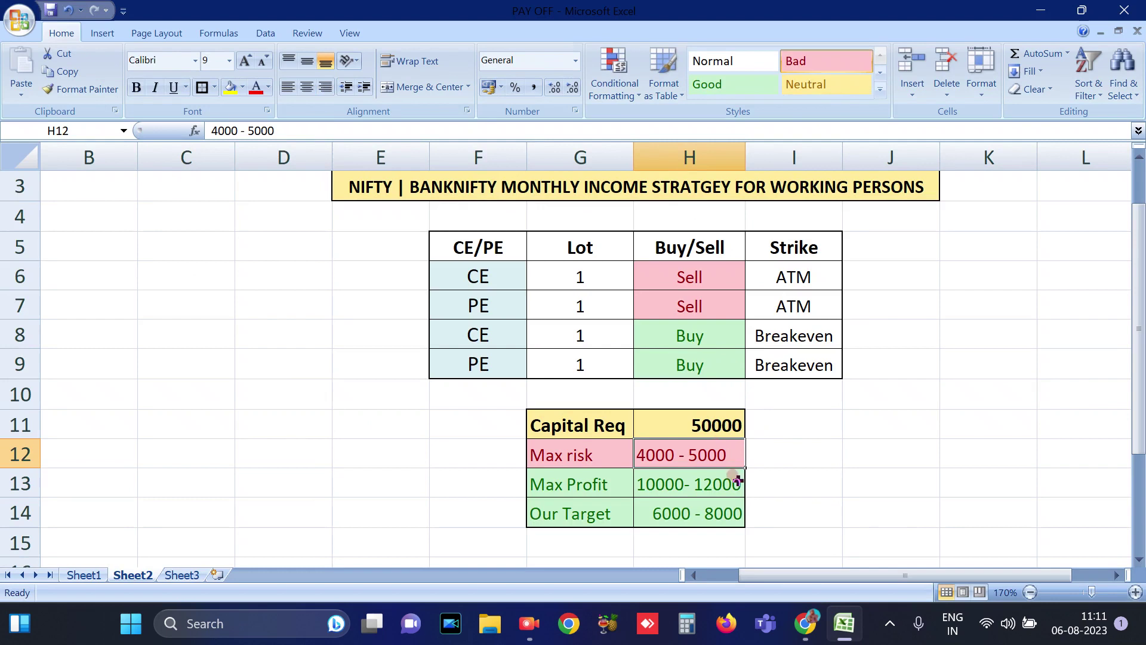
{"action": "left_click", "coordinate": [728, 477]}
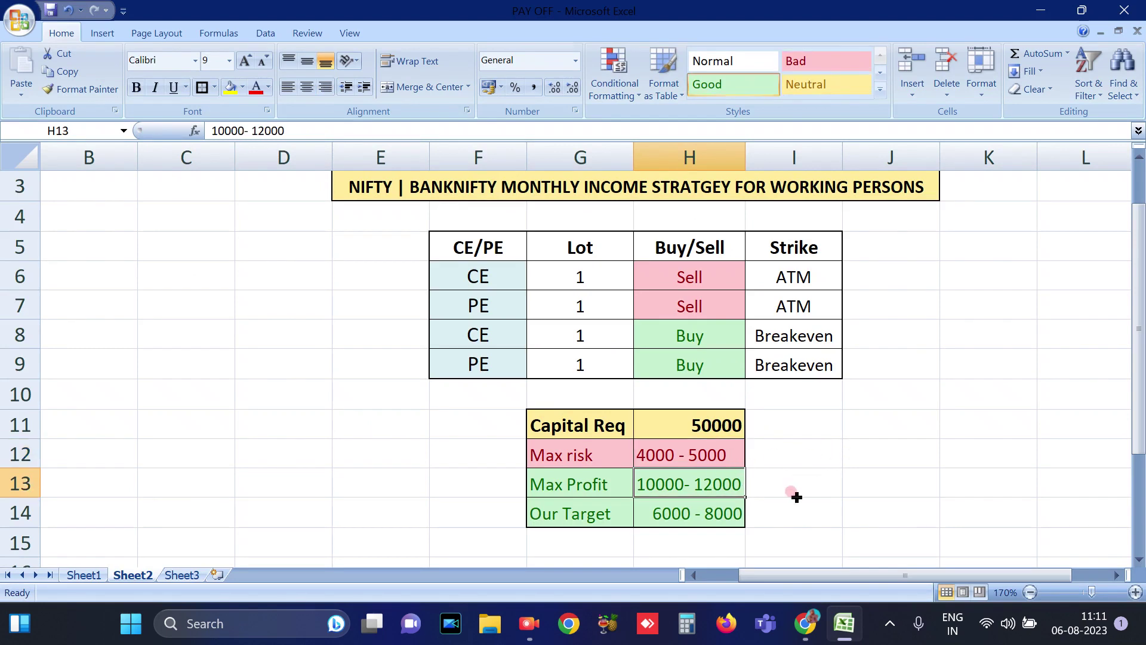
{"action": "left_click", "coordinate": [714, 510]}
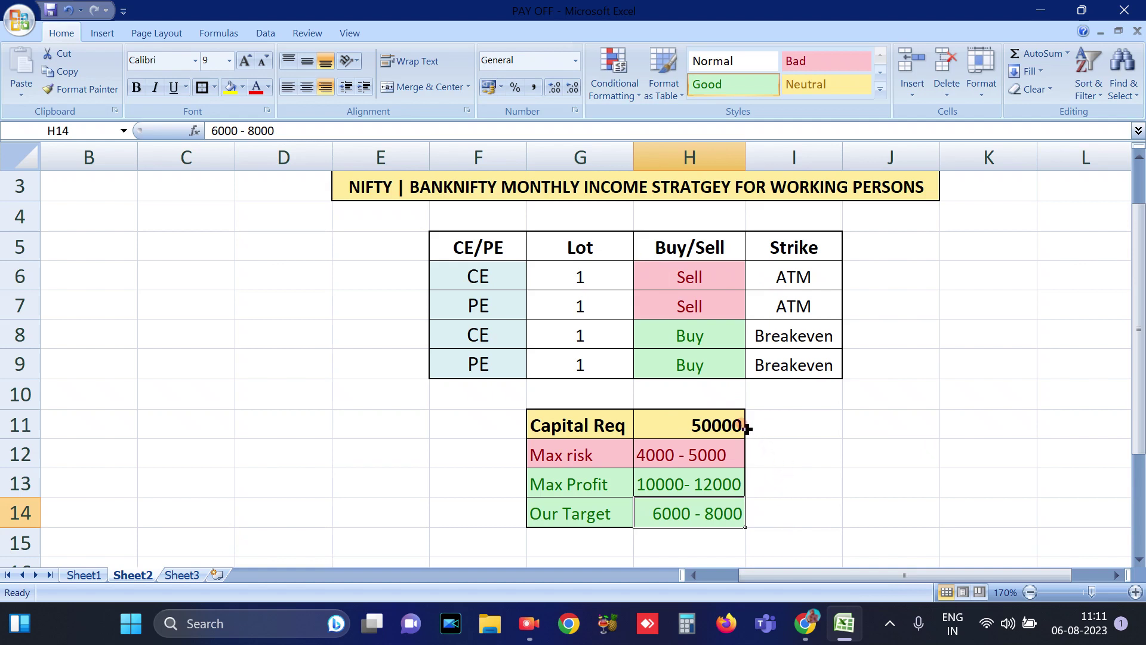
{"action": "left_click_drag", "start_coordinate": [488, 246], "coordinate": [854, 494]}
{"action": "left_click", "coordinate": [826, 525]}
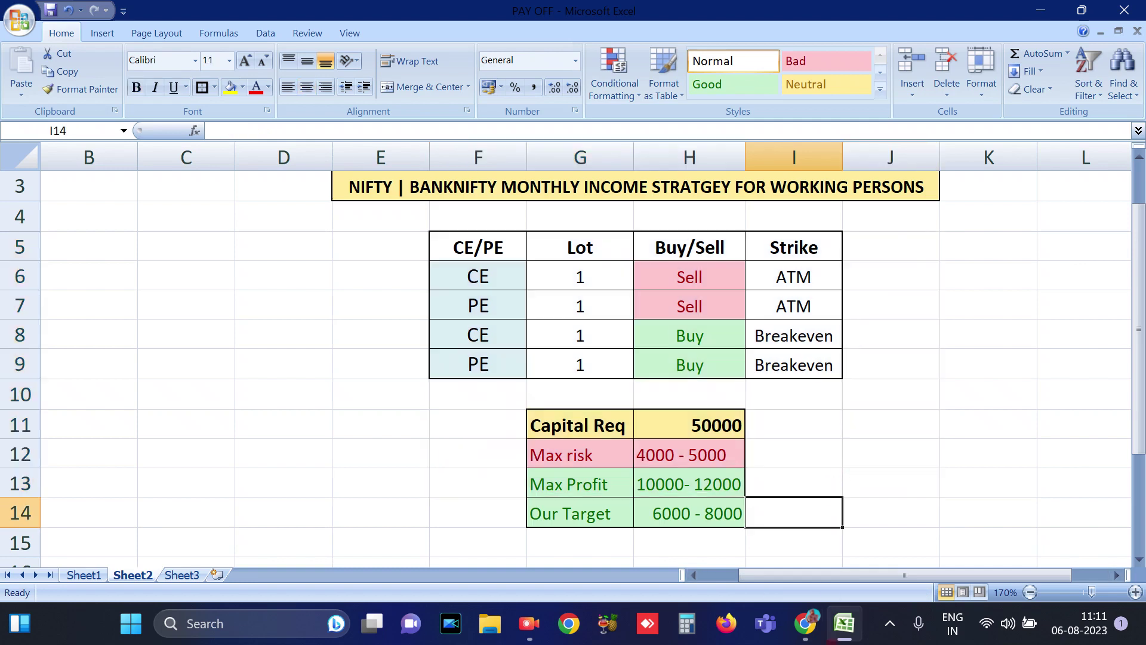
- Return to the Options Simulator, advance the simulation to 05-Jun-2023 12:30 and request the option chain for that moment
{"action": "left_click", "coordinate": [808, 637]}
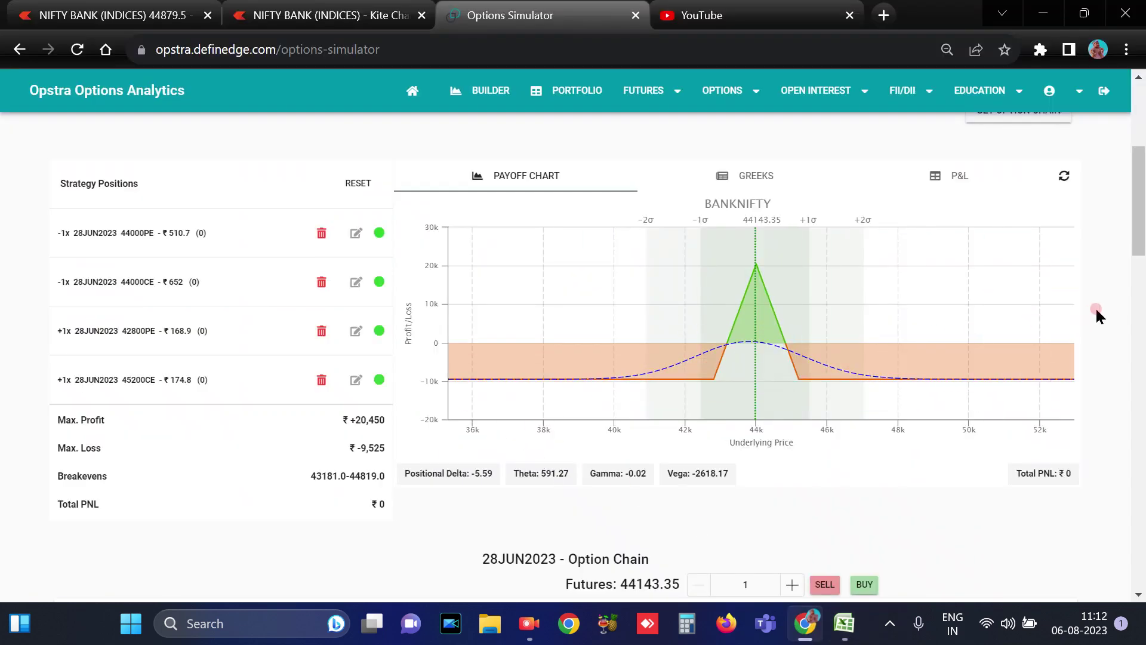
{"action": "scroll", "coordinate": [1096, 310], "scroll_direction": "up", "scroll_amount": 2}
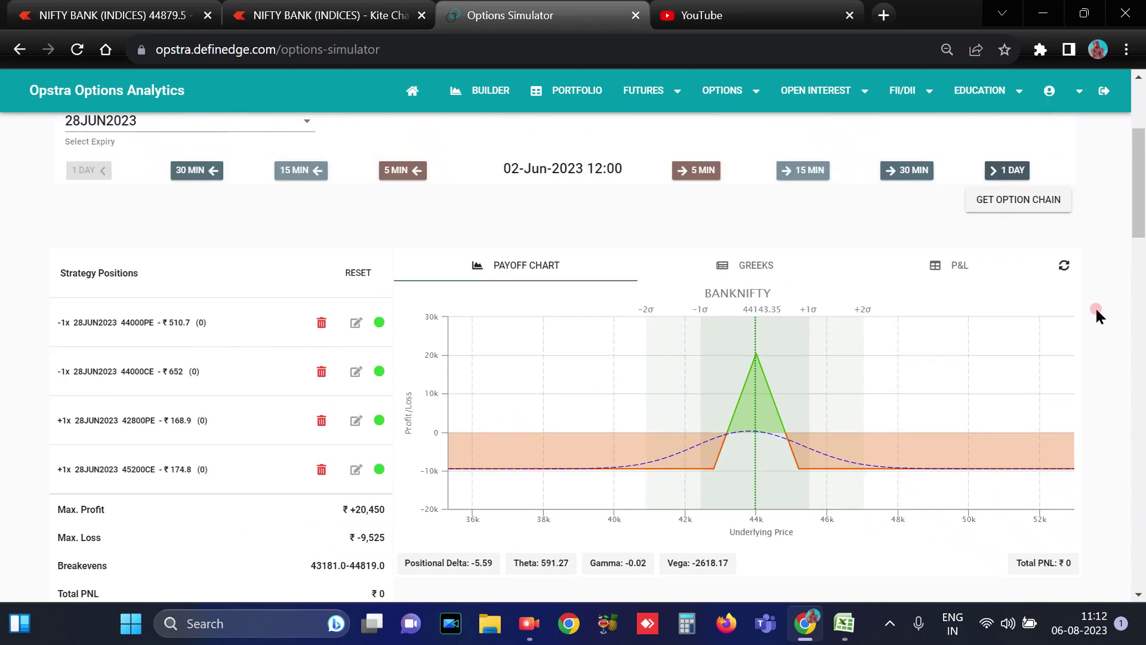
{"action": "scroll", "coordinate": [1095, 307], "scroll_direction": "down", "scroll_amount": 1}
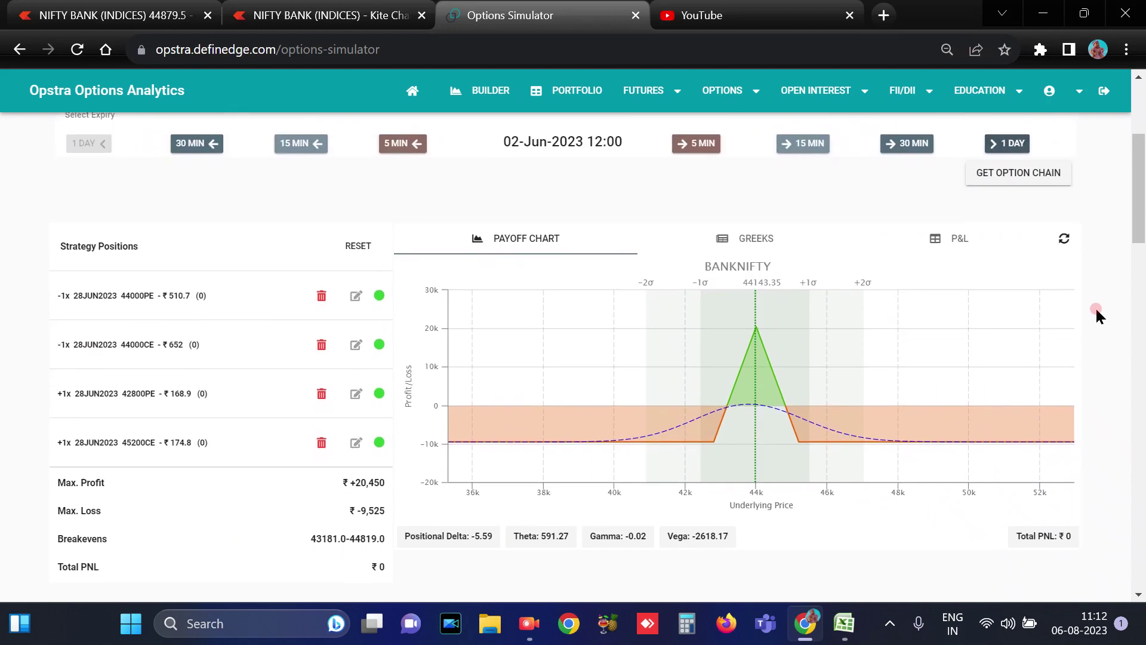
{"action": "left_click", "coordinate": [1010, 133]}
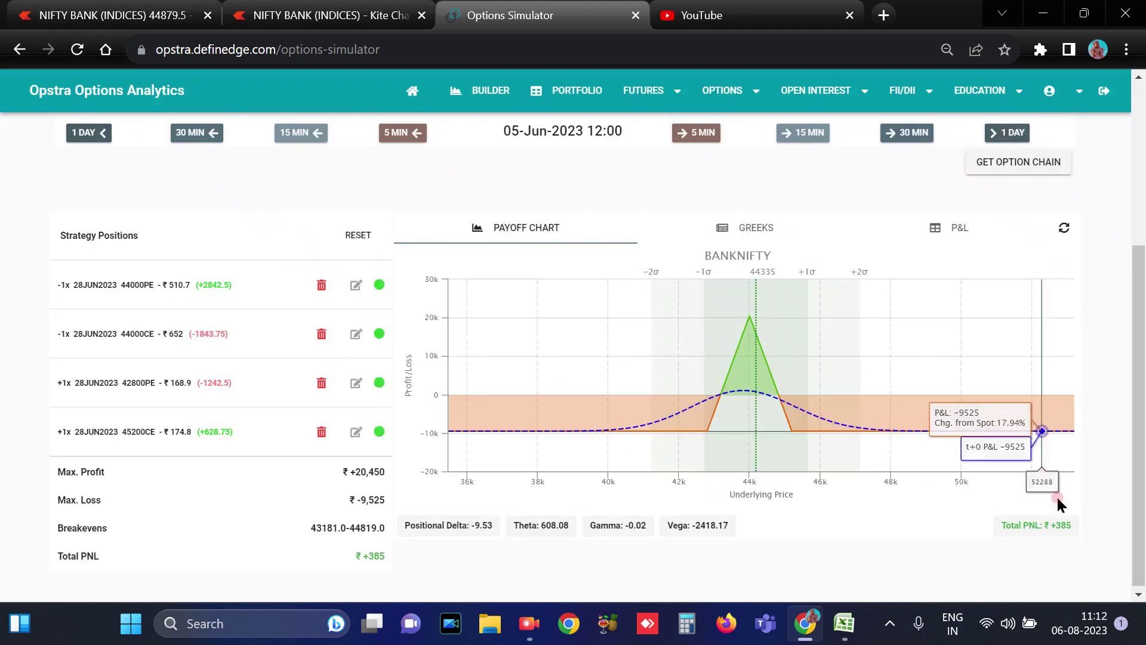
{"action": "left_click", "coordinate": [975, 528]}
{"action": "left_click", "coordinate": [913, 135]}
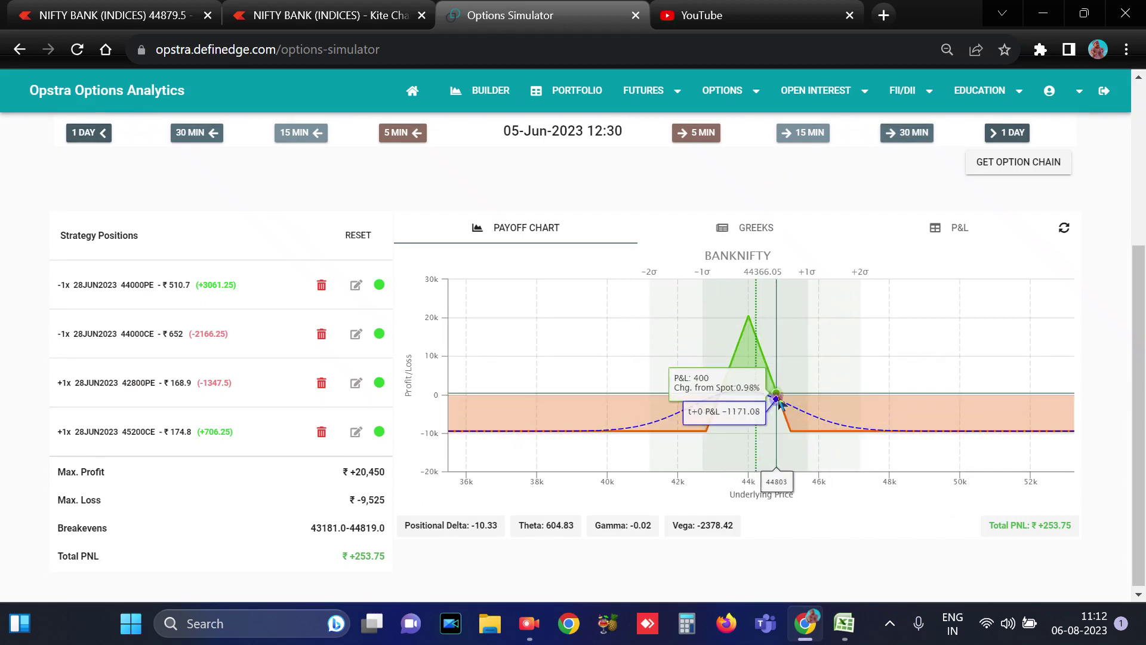
{"action": "left_click", "coordinate": [1022, 167]}
- Advance the simulation day by day to 19-Jun-2023 12:30, tracking the iron fly's total PNL
{"action": "left_click", "coordinate": [995, 132]}
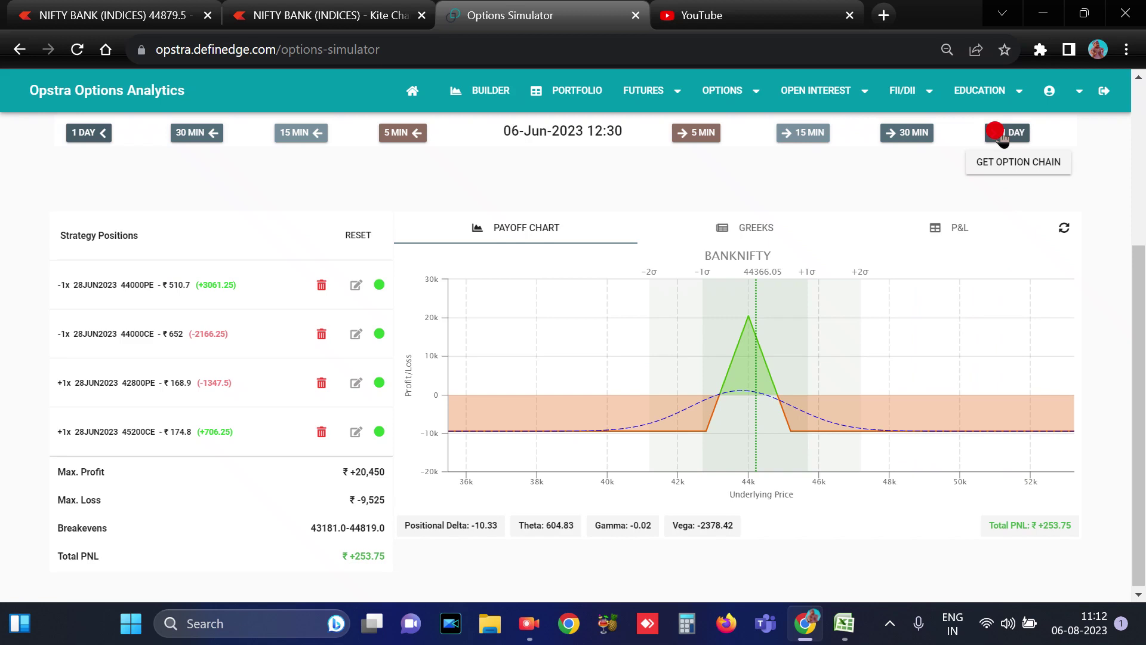
{"action": "left_click", "coordinate": [1003, 135]}
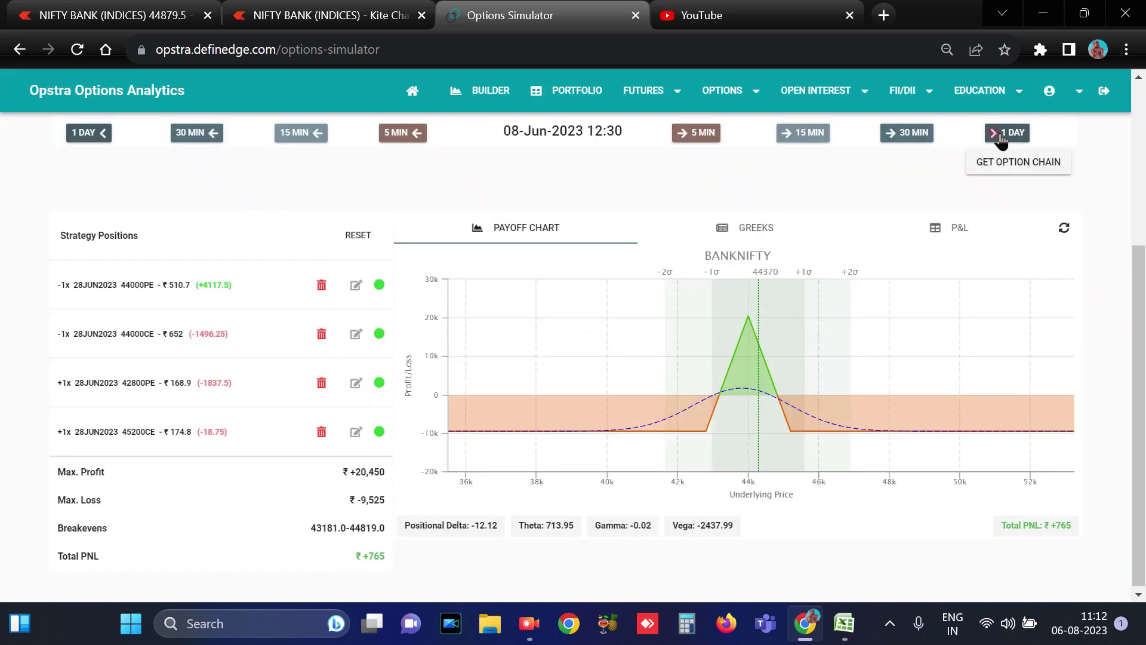
{"action": "left_click", "coordinate": [1003, 133]}
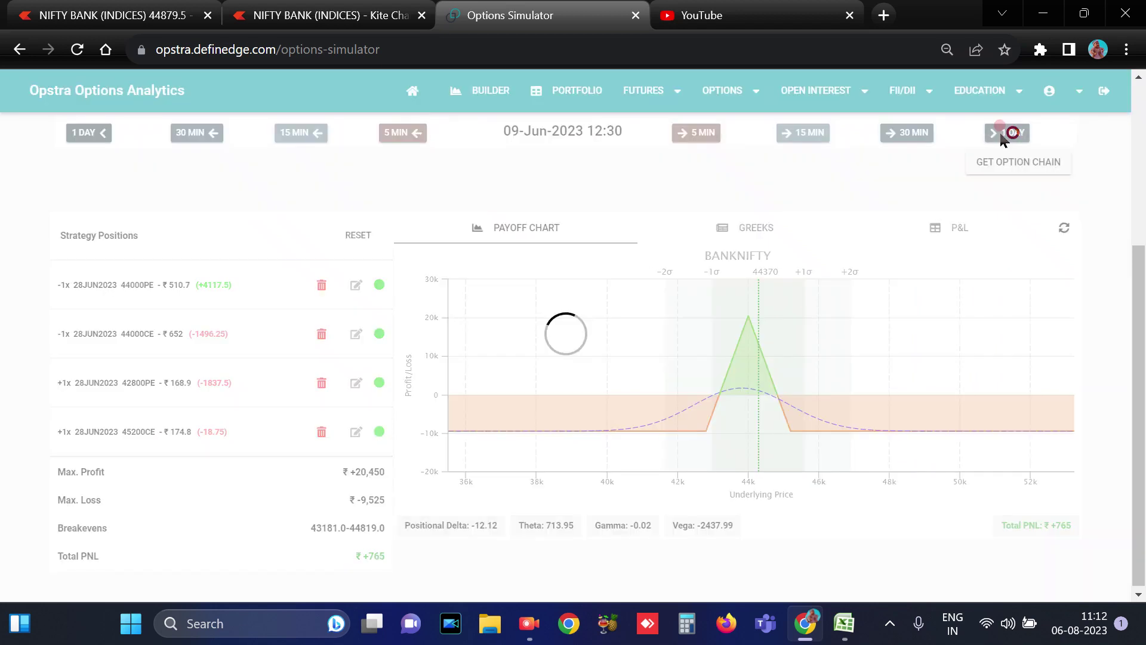
{"action": "left_click", "coordinate": [1002, 138]}
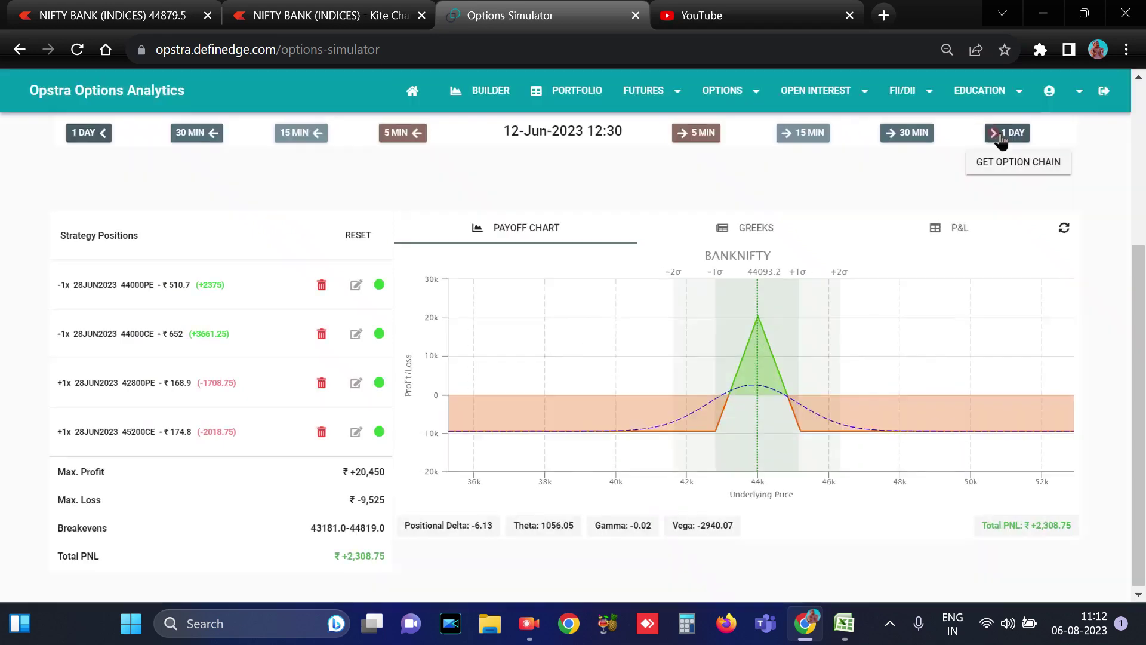
{"action": "left_click", "coordinate": [1002, 138]}
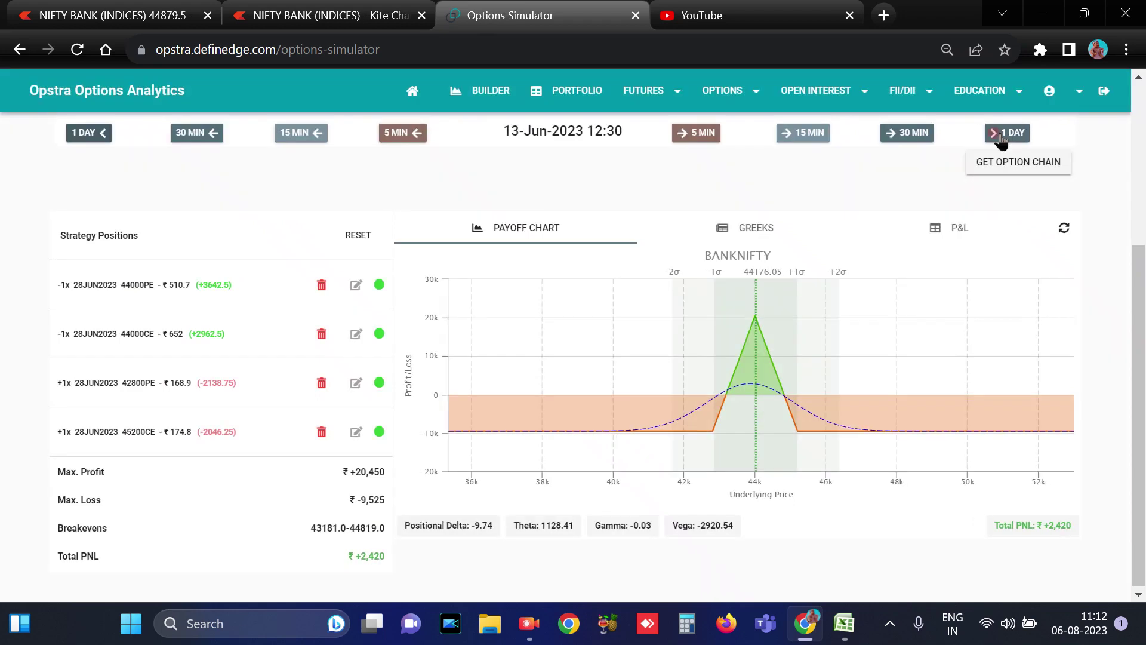
{"action": "left_click", "coordinate": [1003, 138]}
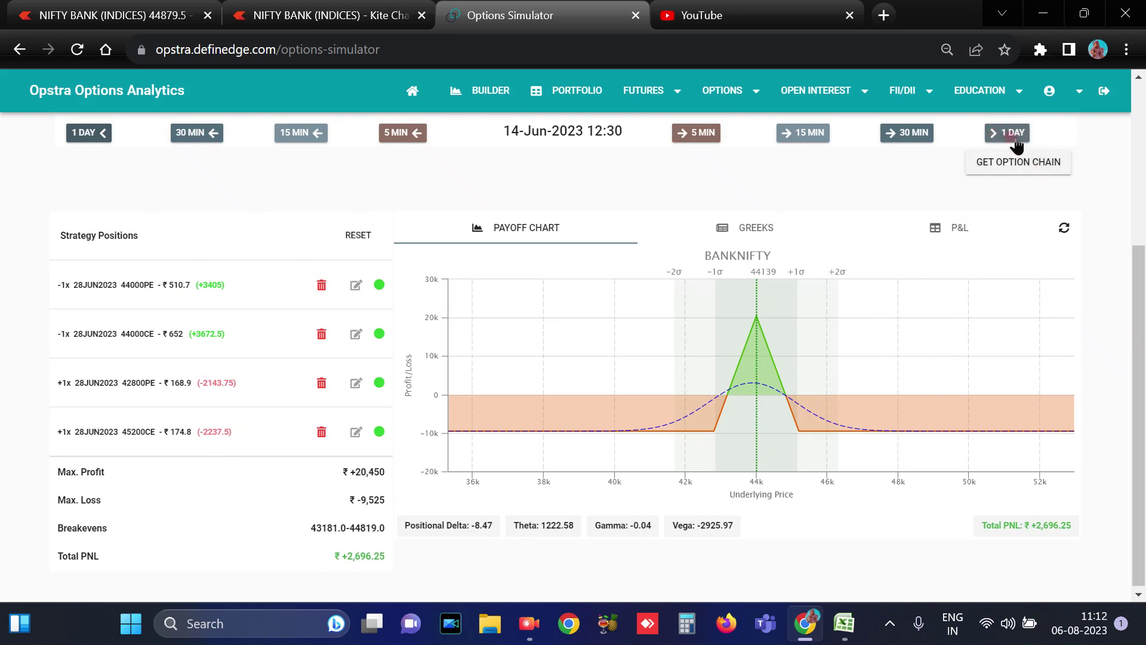
{"action": "left_click", "coordinate": [1017, 134]}
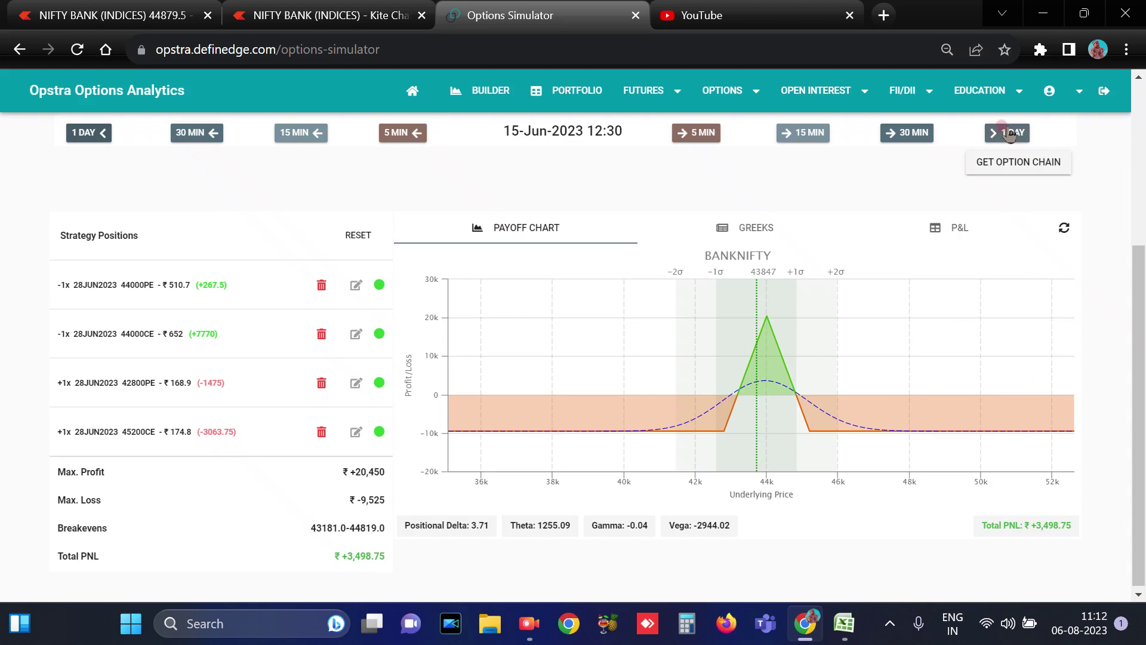
{"action": "left_click", "coordinate": [1009, 133]}
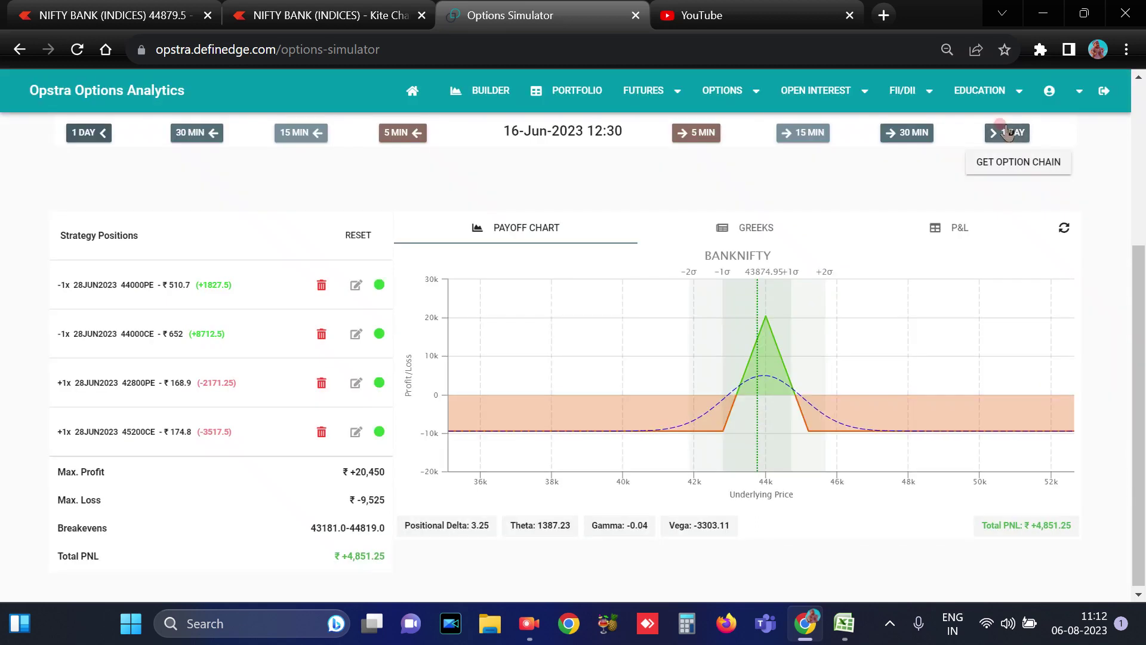
{"action": "left_click", "coordinate": [1008, 132]}
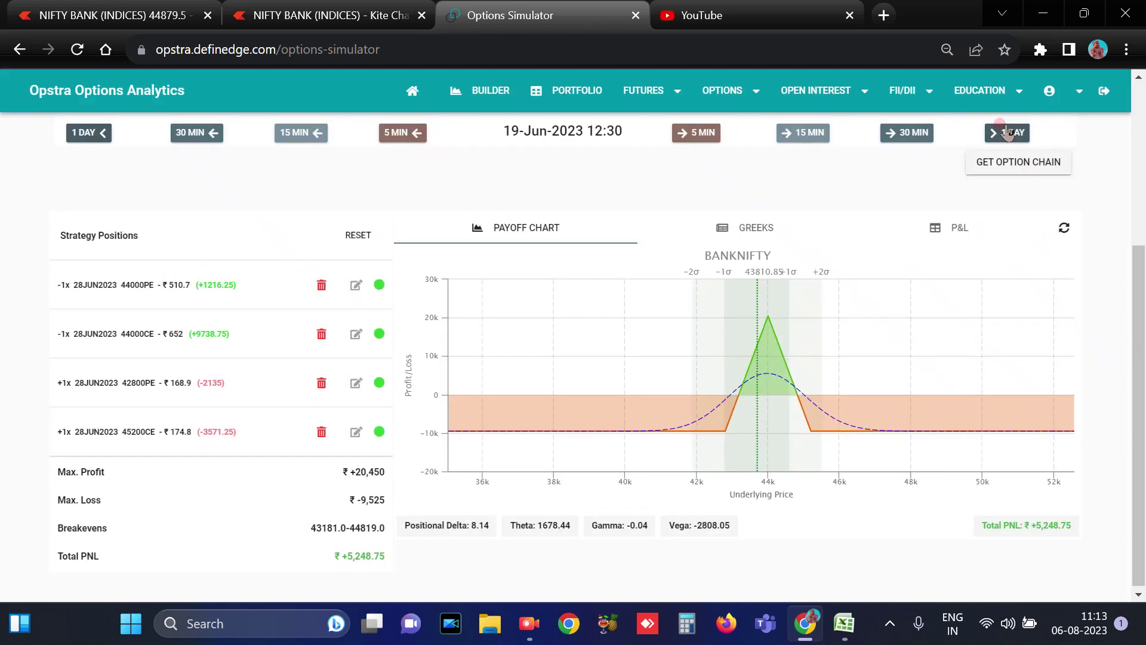
- Advance the simulation day by day to 28-Jun-2023 12:30, following the iron fly's total PNL up to expiry day
{"action": "left_click", "coordinate": [1008, 133]}
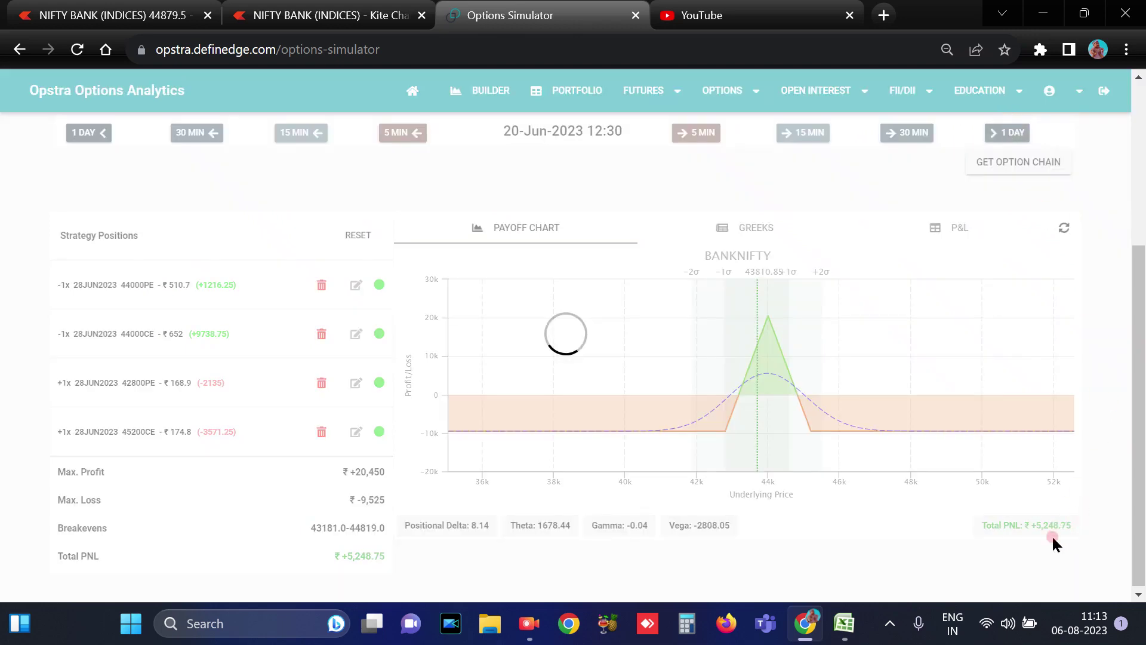
{"action": "left_click", "coordinate": [998, 138]}
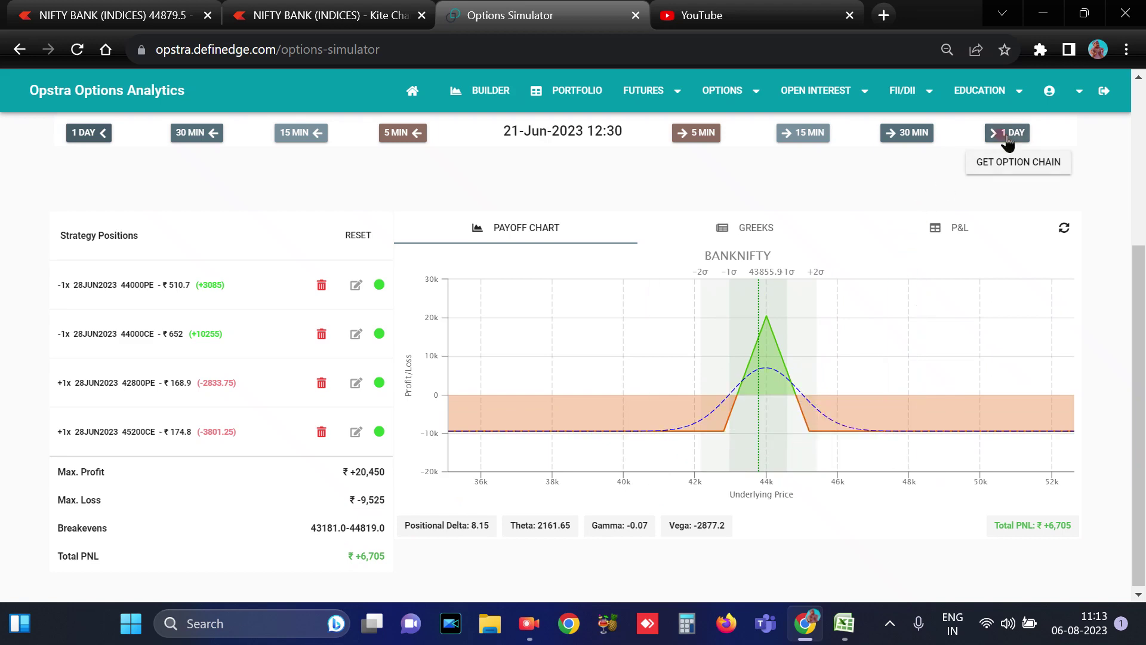
{"action": "left_click", "coordinate": [1008, 141]}
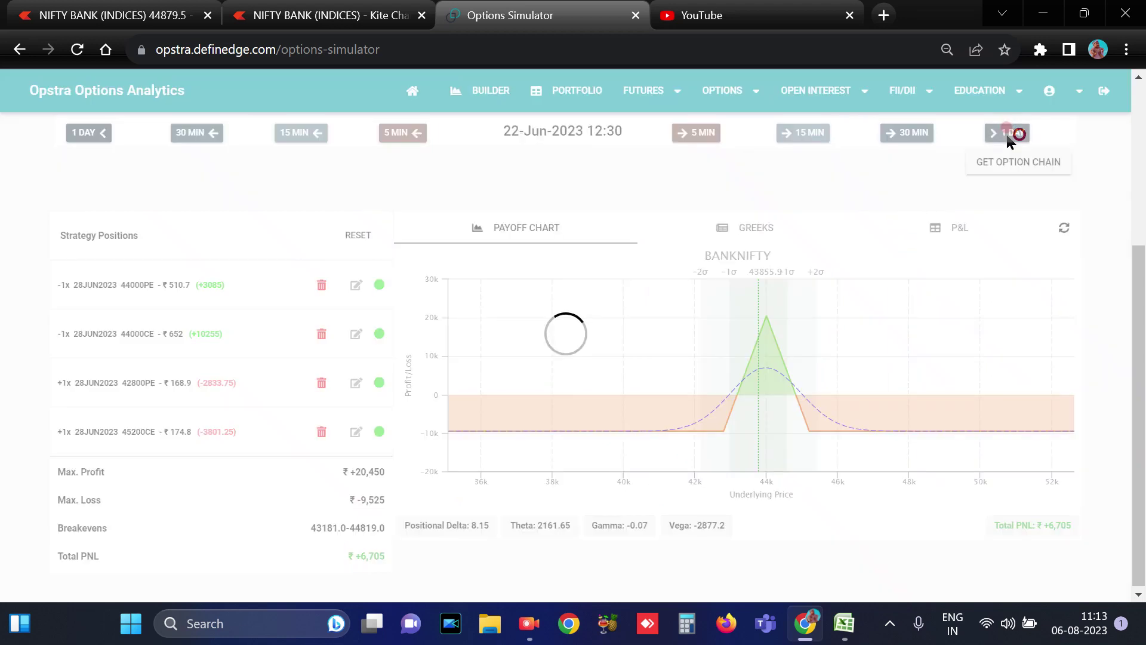
{"action": "left_click", "coordinate": [1021, 135]}
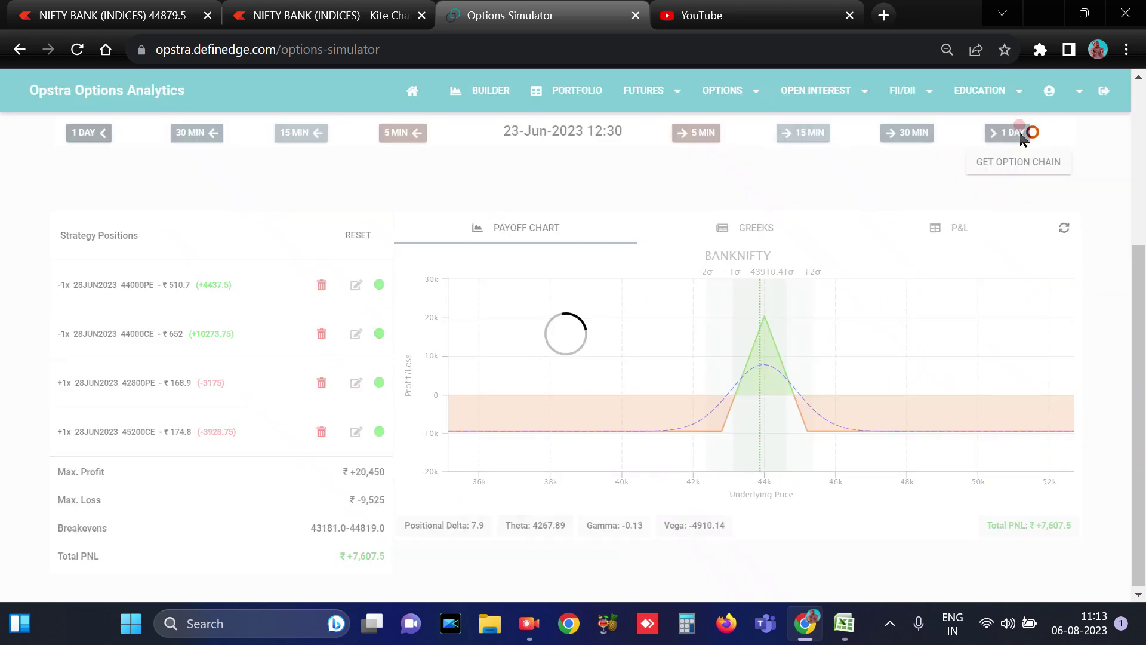
{"action": "left_click", "coordinate": [1021, 136]}
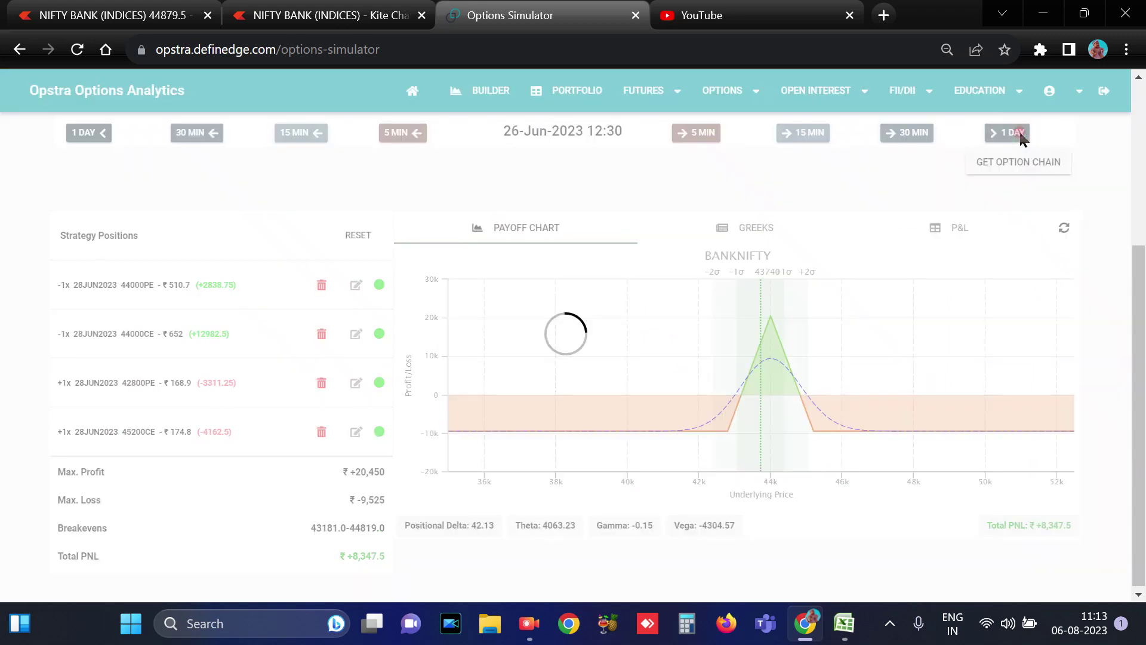
{"action": "left_click", "coordinate": [1020, 135]}
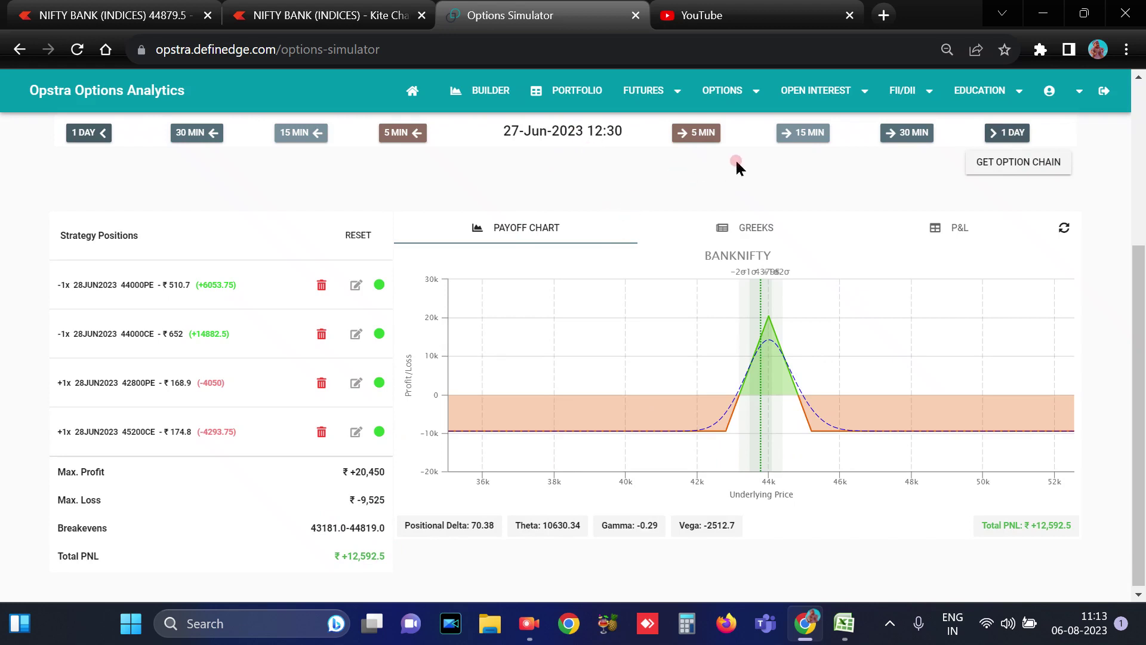
{"action": "left_click", "coordinate": [1007, 133]}
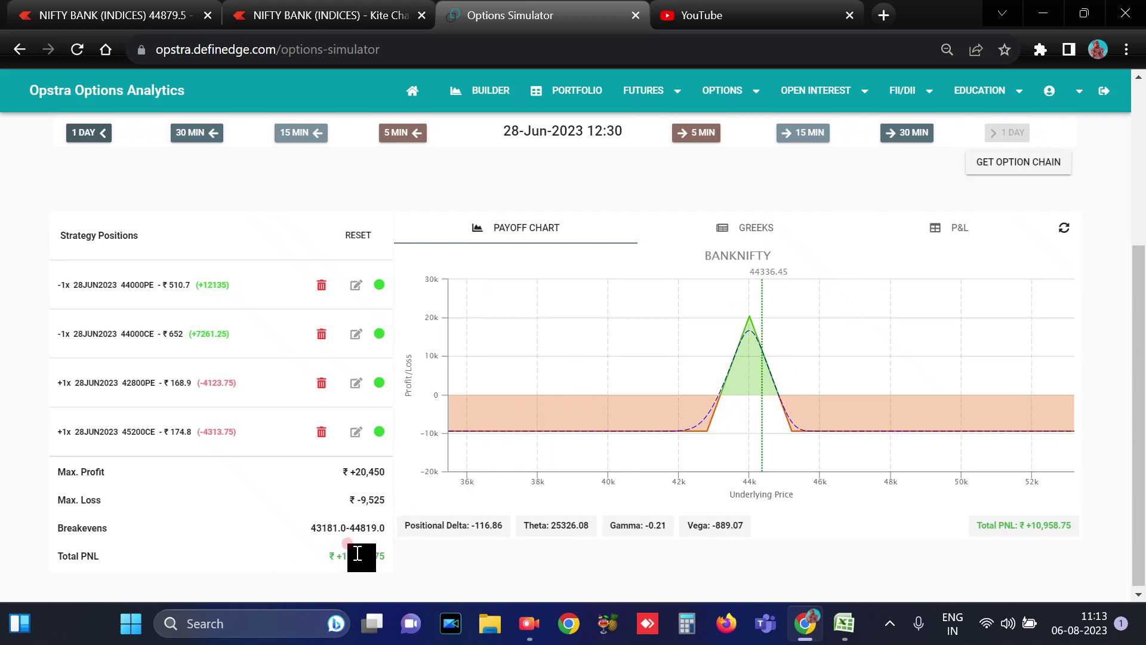
- Move the simulation through the expiry afternoon in smaller time increments to 28-Jun-2023 15:20 and check the iron fly's final total PNL
{"action": "left_click", "coordinate": [809, 135]}
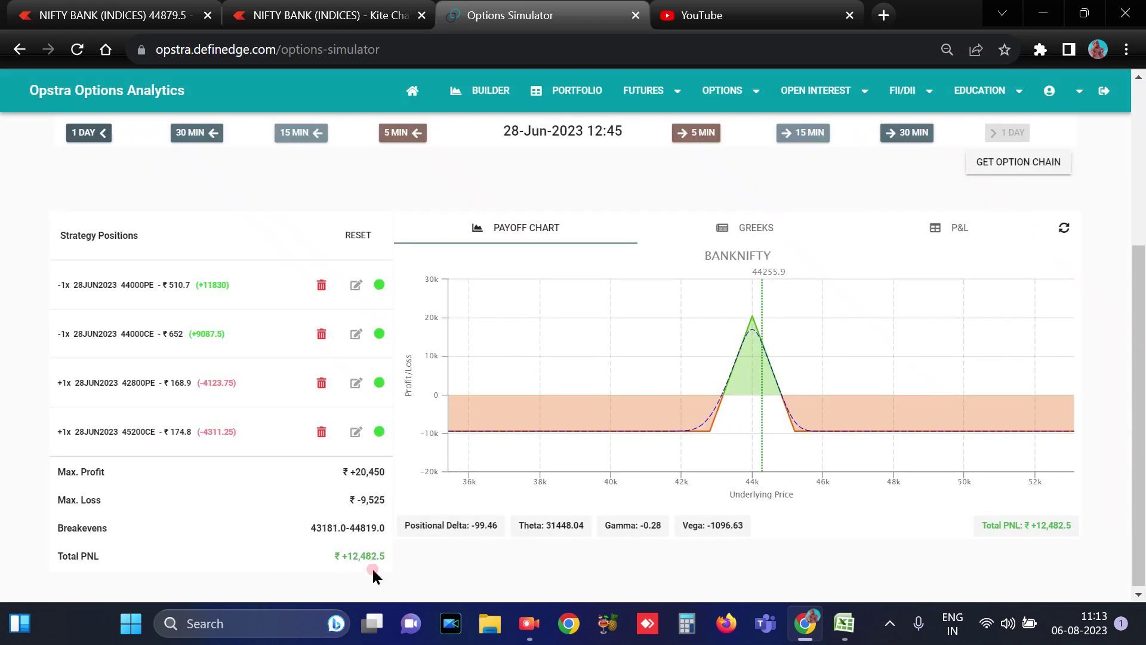
{"action": "left_click", "coordinate": [800, 132]}
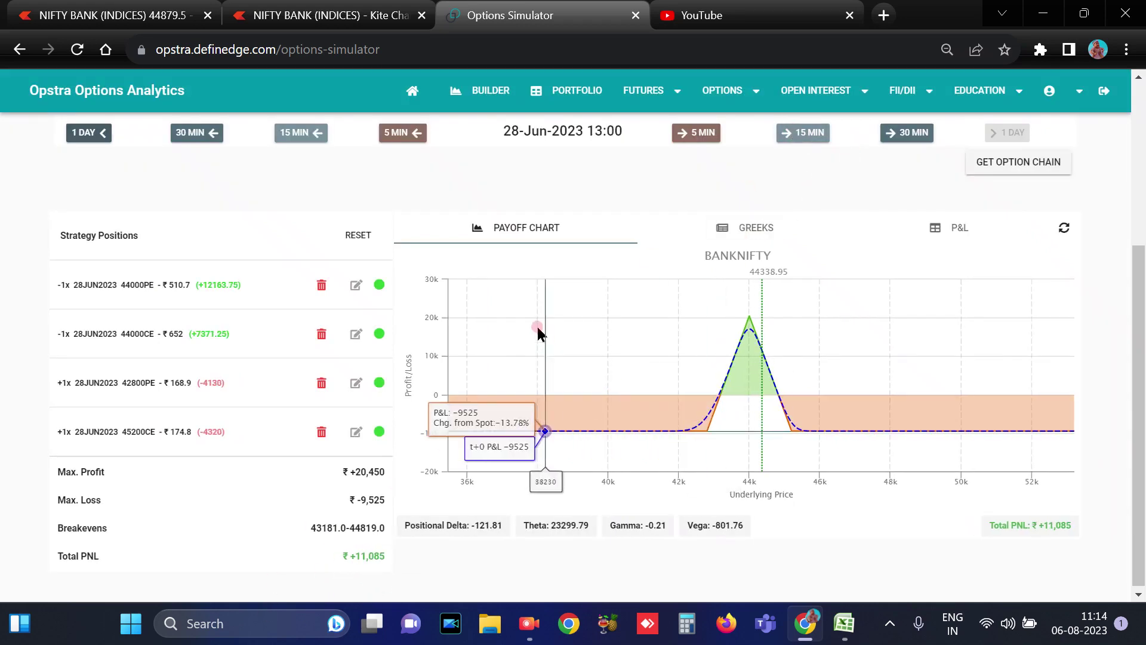
{"action": "left_click", "coordinate": [884, 135]}
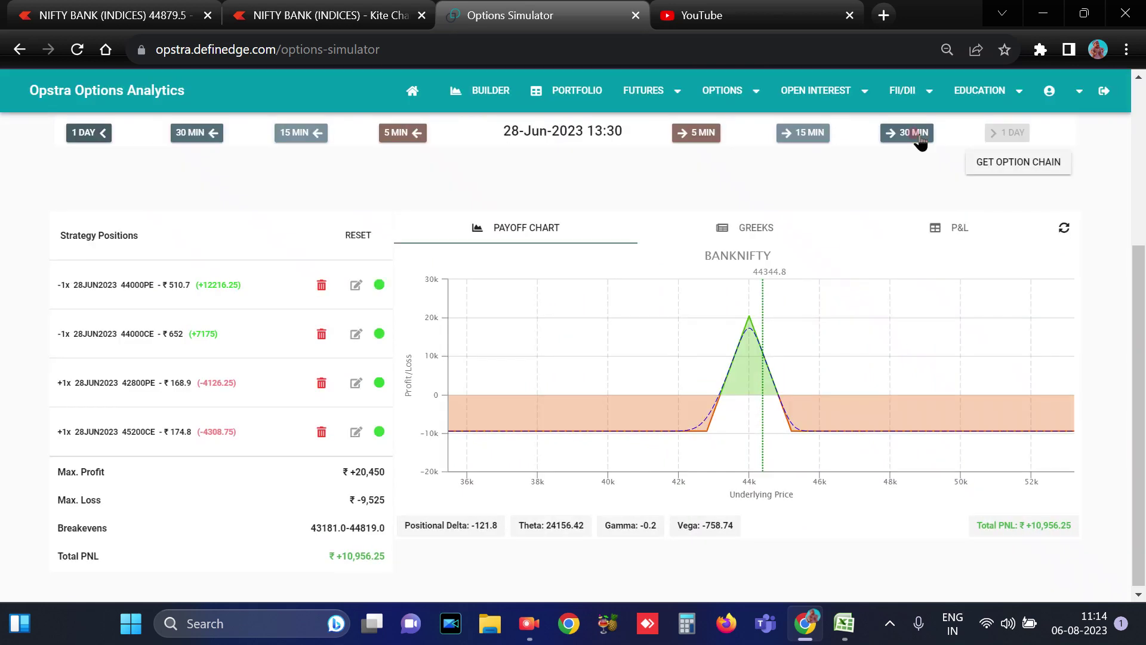
{"action": "left_click", "coordinate": [902, 135]}
{"action": "left_click", "coordinate": [905, 136]}
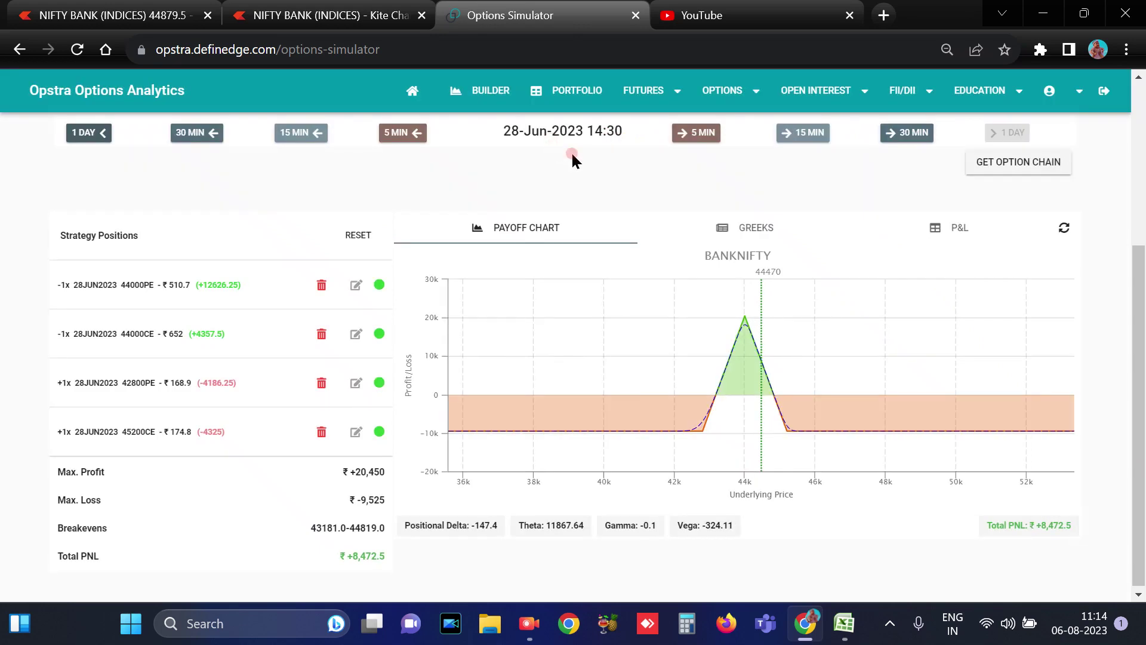
{"action": "left_click", "coordinate": [902, 132]}
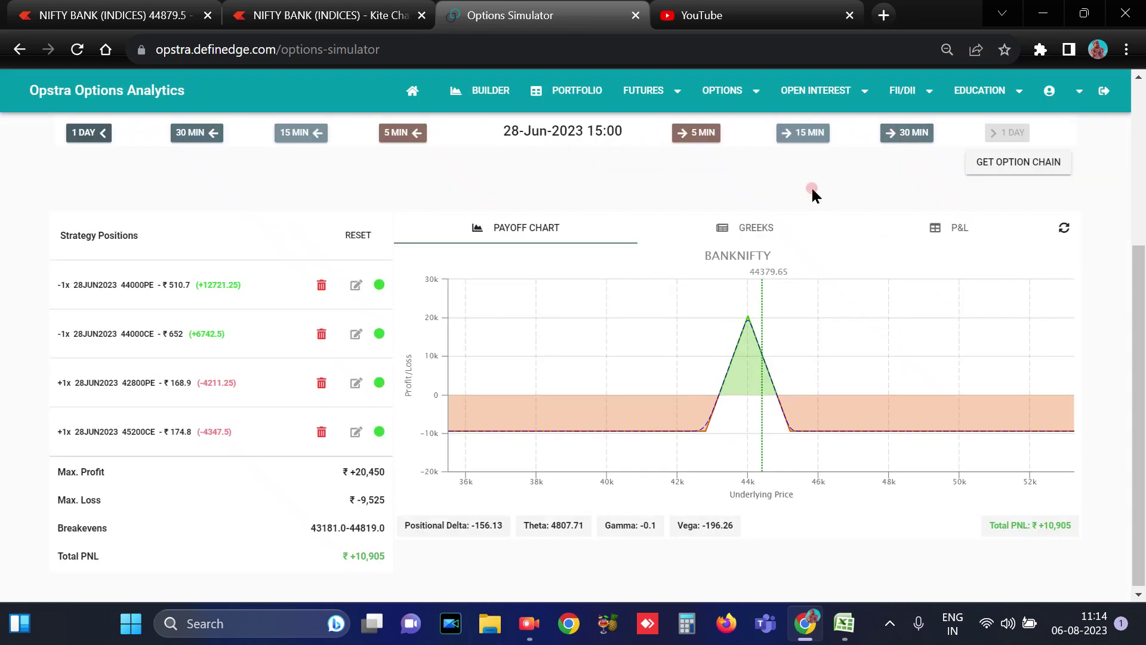
{"action": "left_click", "coordinate": [811, 131]}
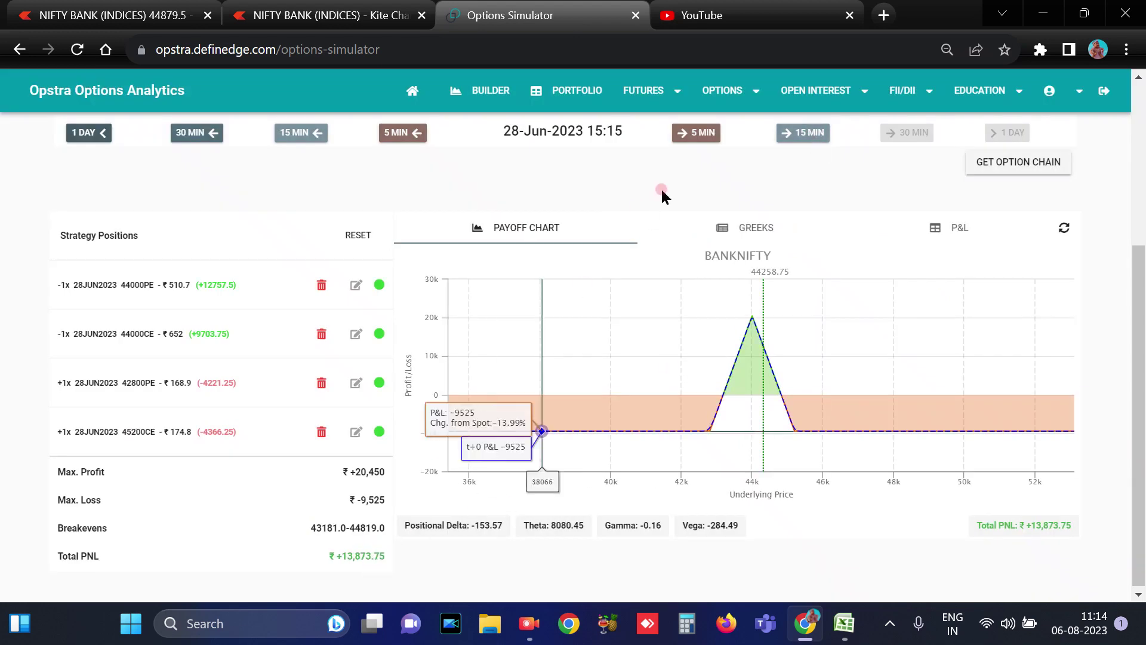
{"action": "left_click", "coordinate": [697, 133]}
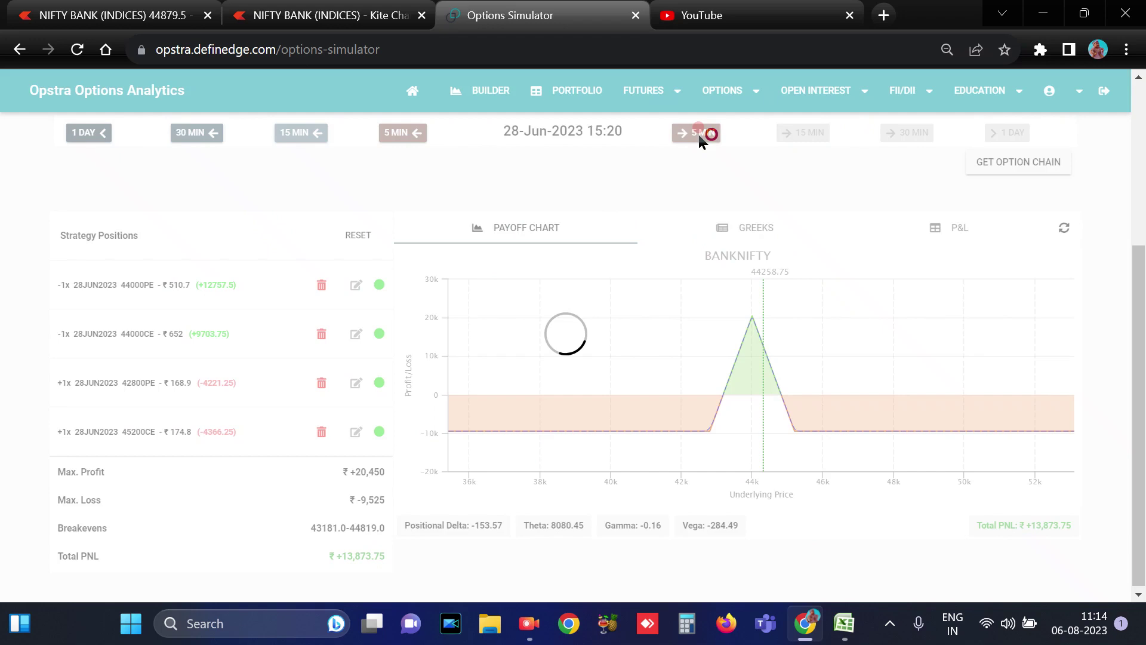
{"action": "left_click", "coordinate": [409, 557]}
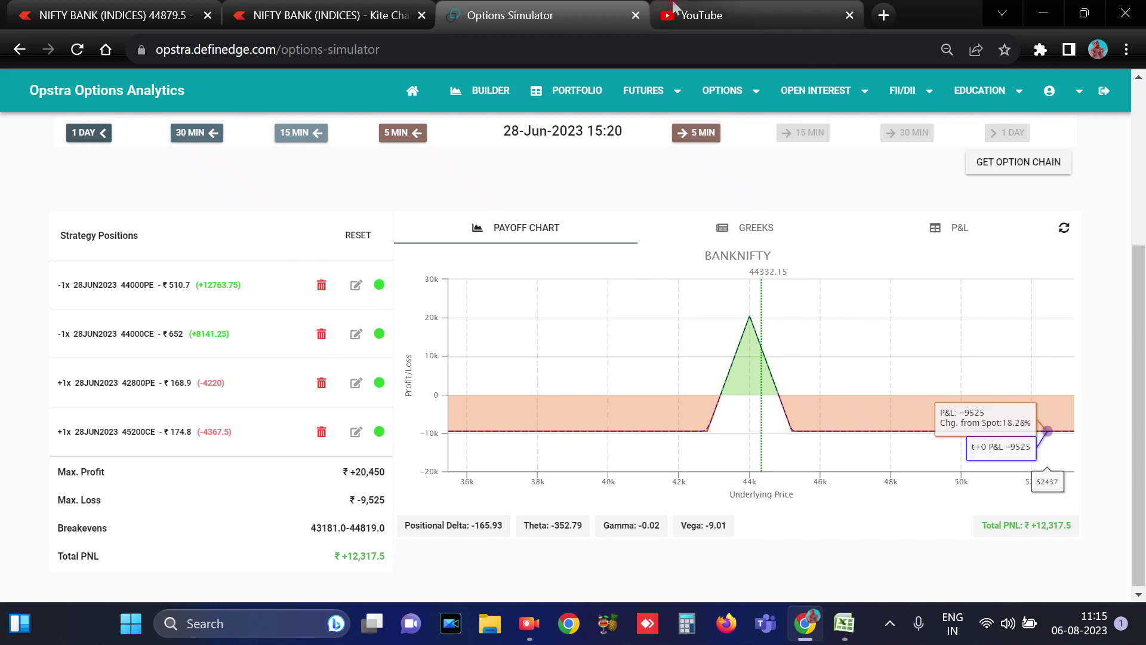
- Look at the NIFTY BANK monthly chart on Kite, then return to the Options Simulator with the YouTube page closed
{"action": "left_click", "coordinate": [296, 10]}
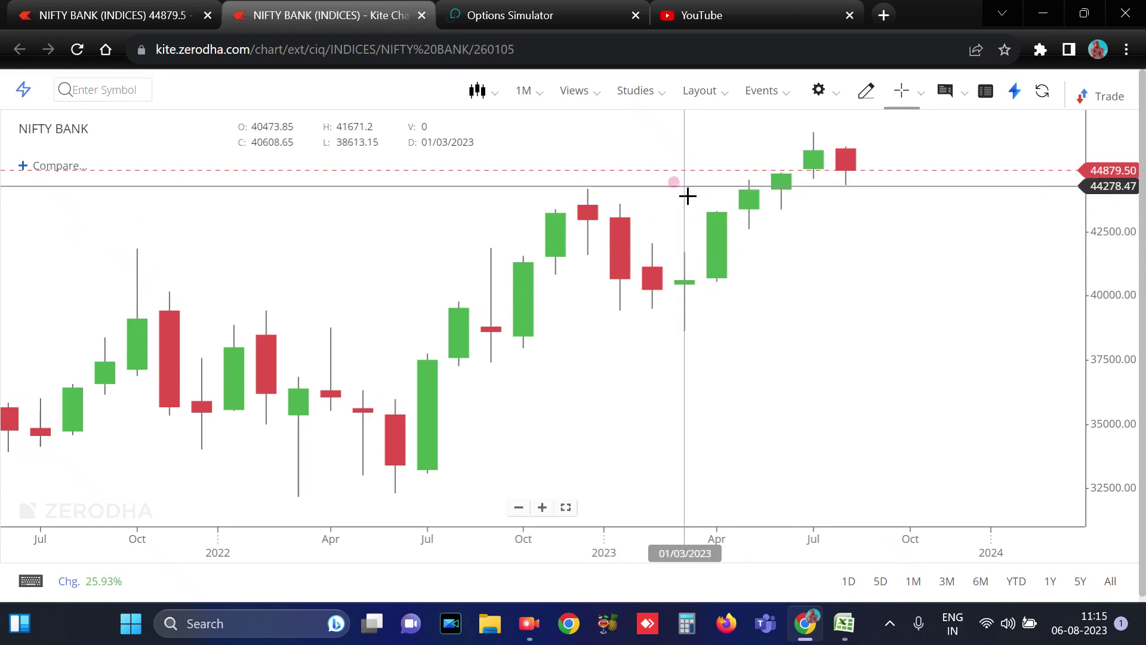
{"action": "left_click", "coordinate": [688, 12]}
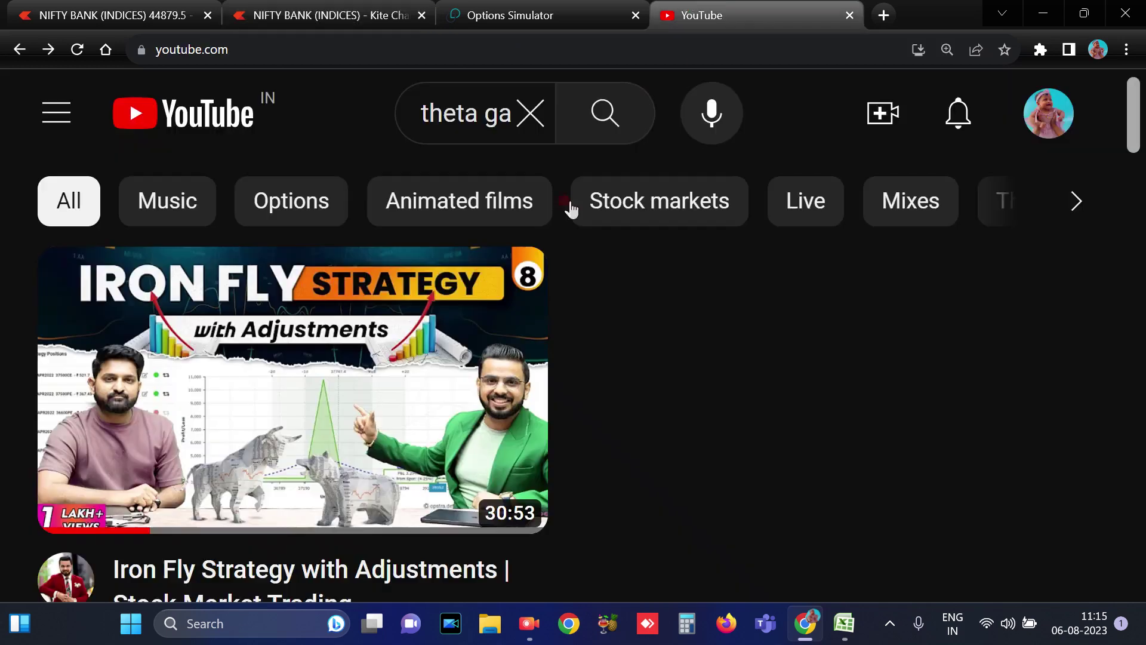
{"action": "left_click", "coordinate": [505, 16]}
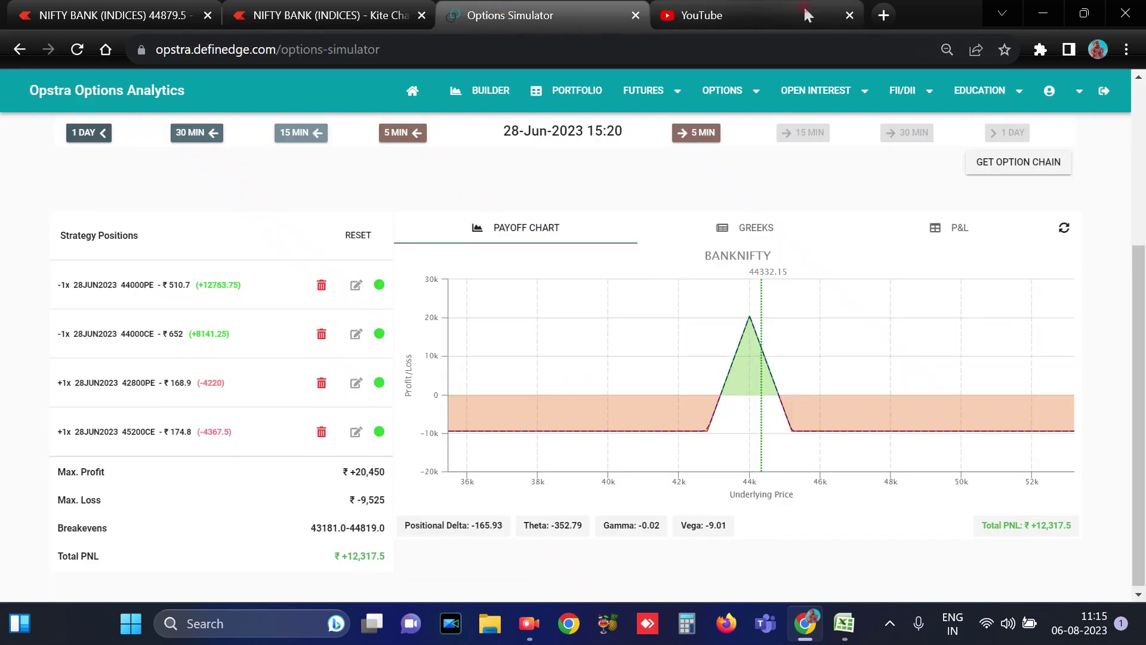
{"action": "left_click", "coordinate": [850, 15]}
- Reset the strategy positions and set the pay-off date to 27-04-2023
{"action": "left_click", "coordinate": [358, 234]}
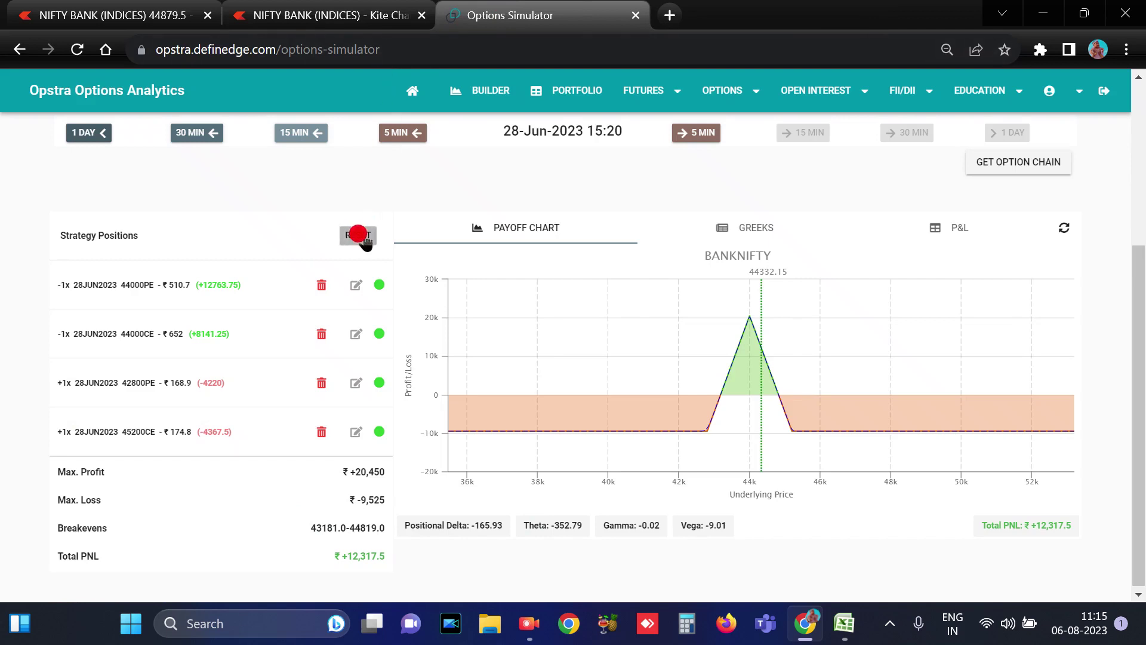
{"action": "left_click", "coordinate": [903, 273]}
{"action": "left_click", "coordinate": [871, 307]}
{"action": "left_click", "coordinate": [870, 308]}
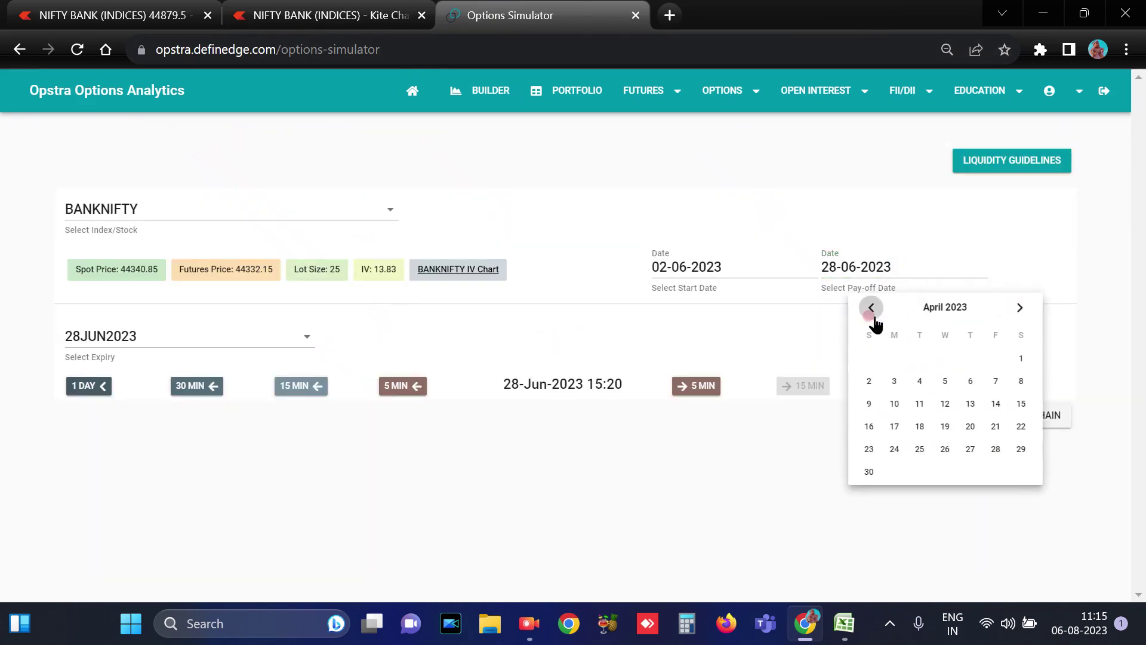
{"action": "left_click", "coordinate": [972, 452]}
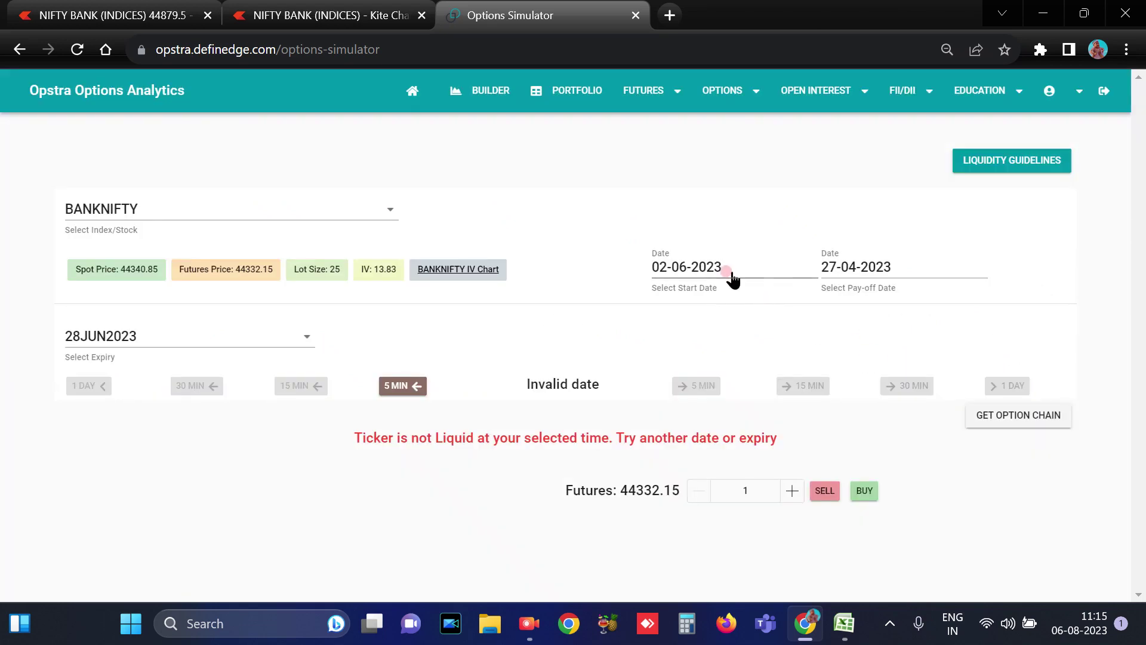
- Set the simulation's start date to 31-03-2023
{"action": "left_click", "coordinate": [733, 276]}
{"action": "left_click", "coordinate": [702, 308]}
{"action": "left_click", "coordinate": [702, 308]}
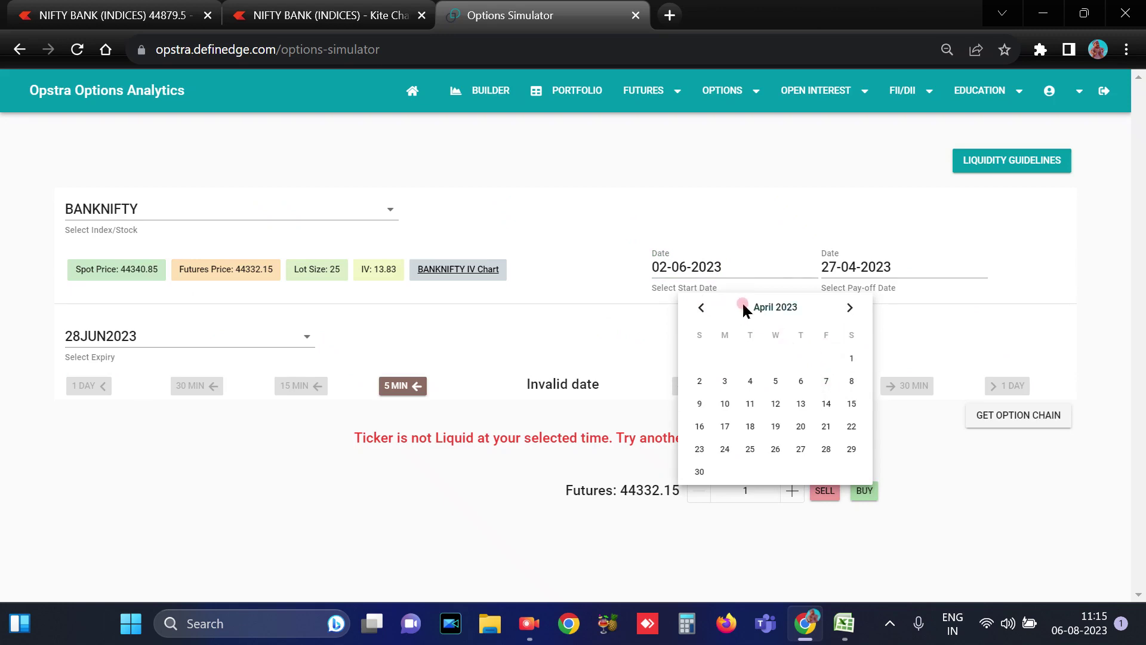
{"action": "left_click", "coordinate": [701, 308]}
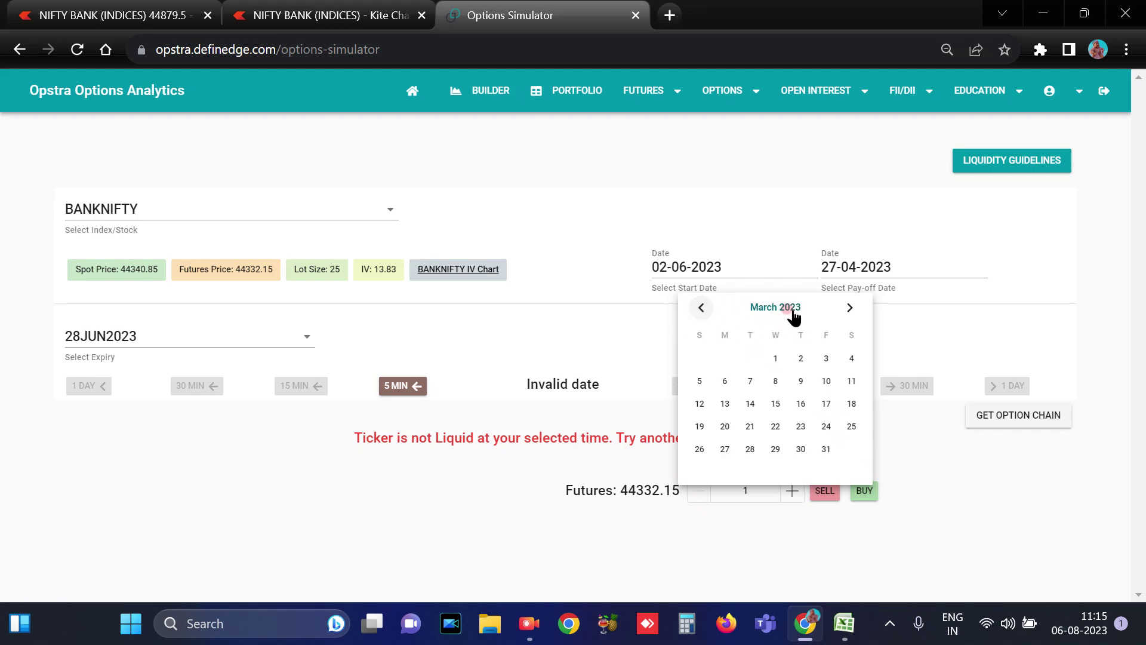
{"action": "left_click", "coordinate": [831, 452]}
- Change the BANKNIFTY expiry to 27APR2023
{"action": "left_click", "coordinate": [241, 327]}
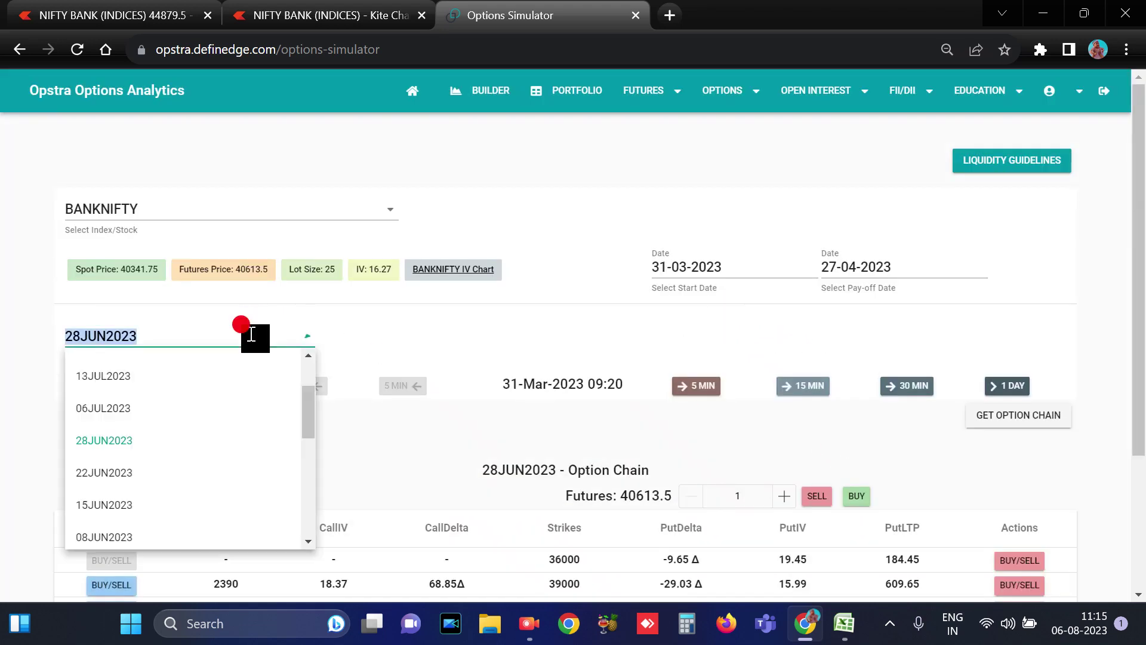
{"action": "scroll", "coordinate": [130, 478], "scroll_direction": "down", "scroll_amount": 2}
{"action": "scroll", "coordinate": [126, 479], "scroll_direction": "down", "scroll_amount": 5}
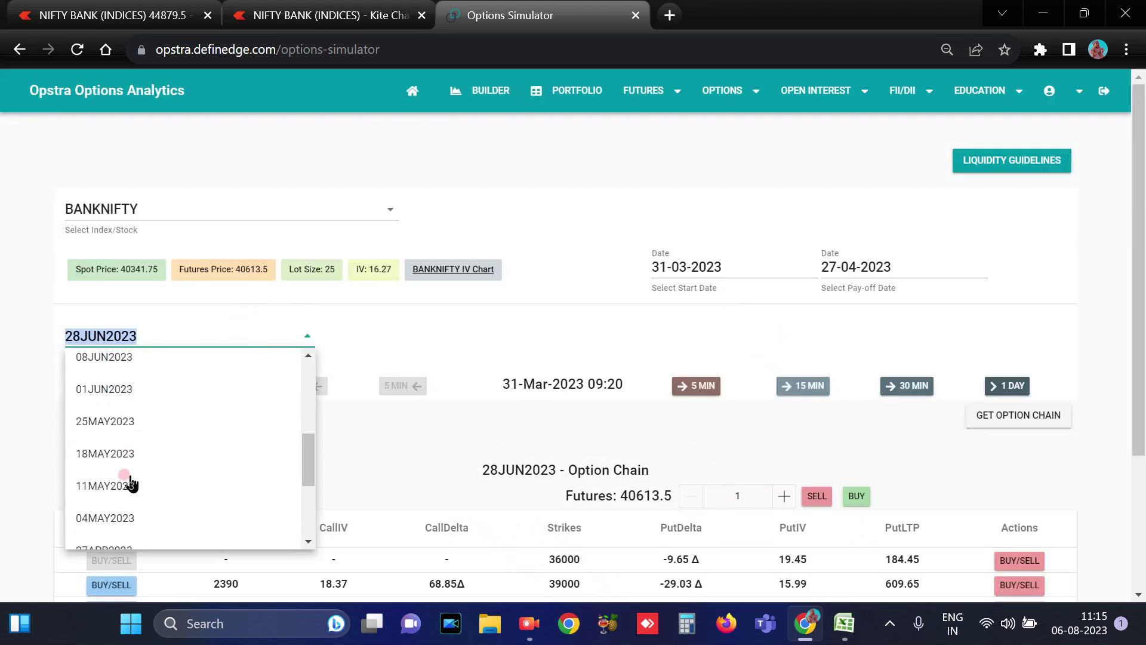
{"action": "left_click", "coordinate": [104, 462]}
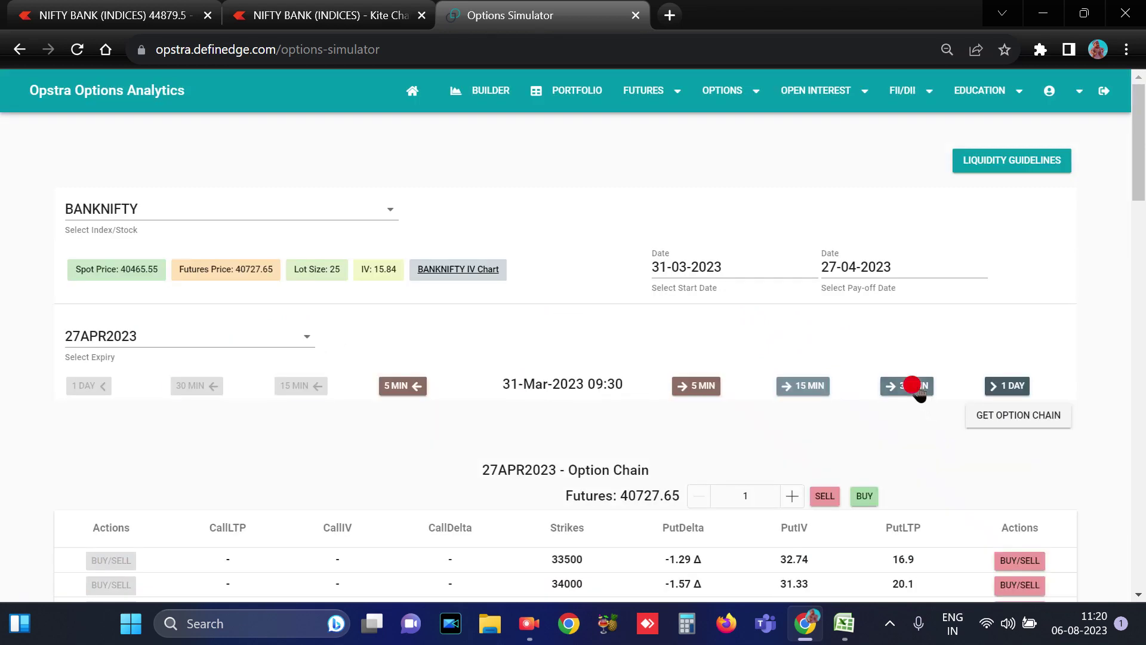
- Set the simulation time to 31-Mar-2023 12:00 and load the 27APR2023 option chain for that moment
{"action": "left_click", "coordinate": [912, 385]}
{"action": "left_click", "coordinate": [912, 385]}
{"action": "left_click", "coordinate": [912, 385]}
{"action": "left_click", "coordinate": [912, 386]}
{"action": "left_click", "coordinate": [912, 386]}
{"action": "left_click", "coordinate": [912, 386]}
{"action": "left_click", "coordinate": [912, 386]}
{"action": "left_click", "coordinate": [913, 386]}
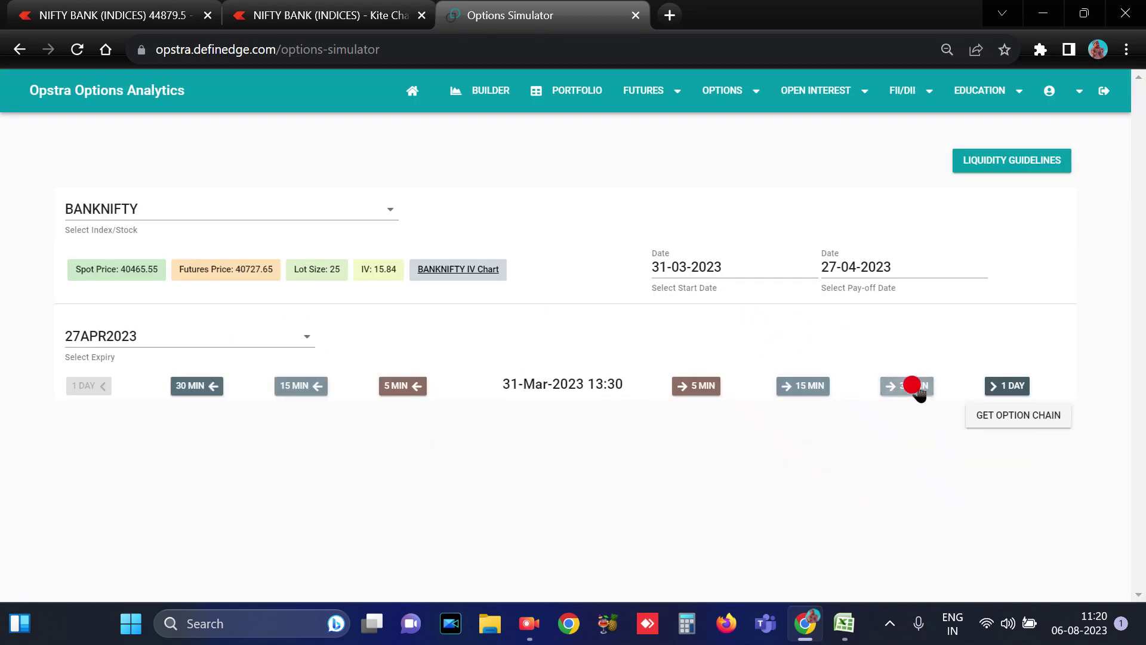
{"action": "left_click", "coordinate": [289, 385]}
{"action": "left_click", "coordinate": [289, 385]}
{"action": "left_click", "coordinate": [292, 386]}
{"action": "left_click", "coordinate": [292, 386]}
{"action": "left_click", "coordinate": [293, 386]}
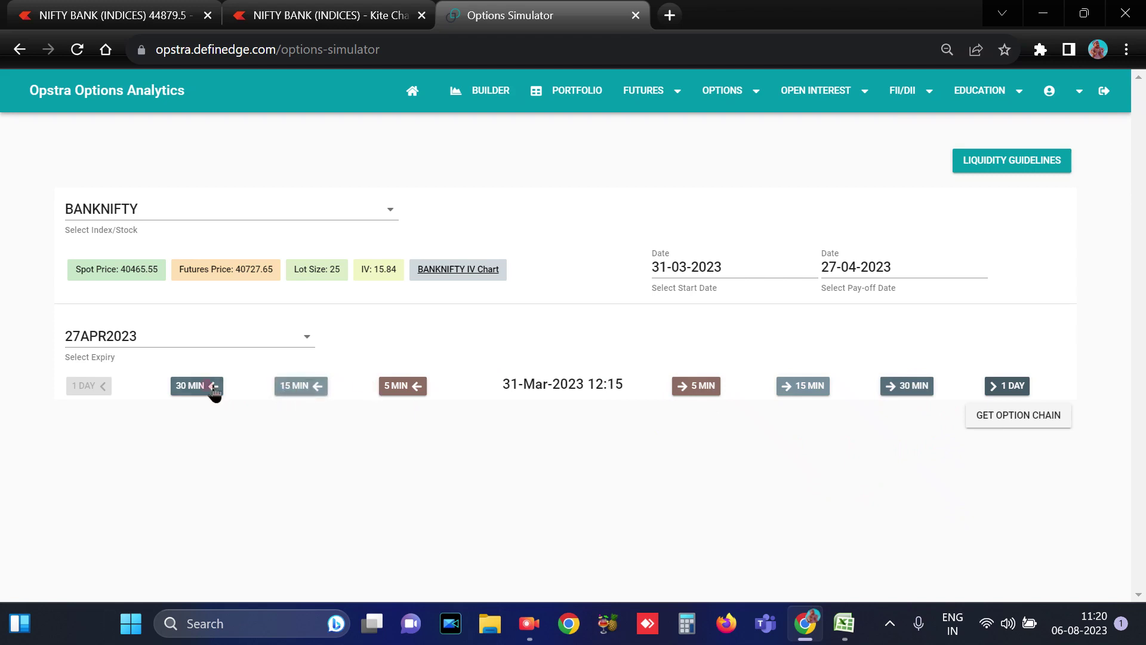
{"action": "left_click", "coordinate": [300, 386]}
{"action": "left_click", "coordinate": [1046, 417]}
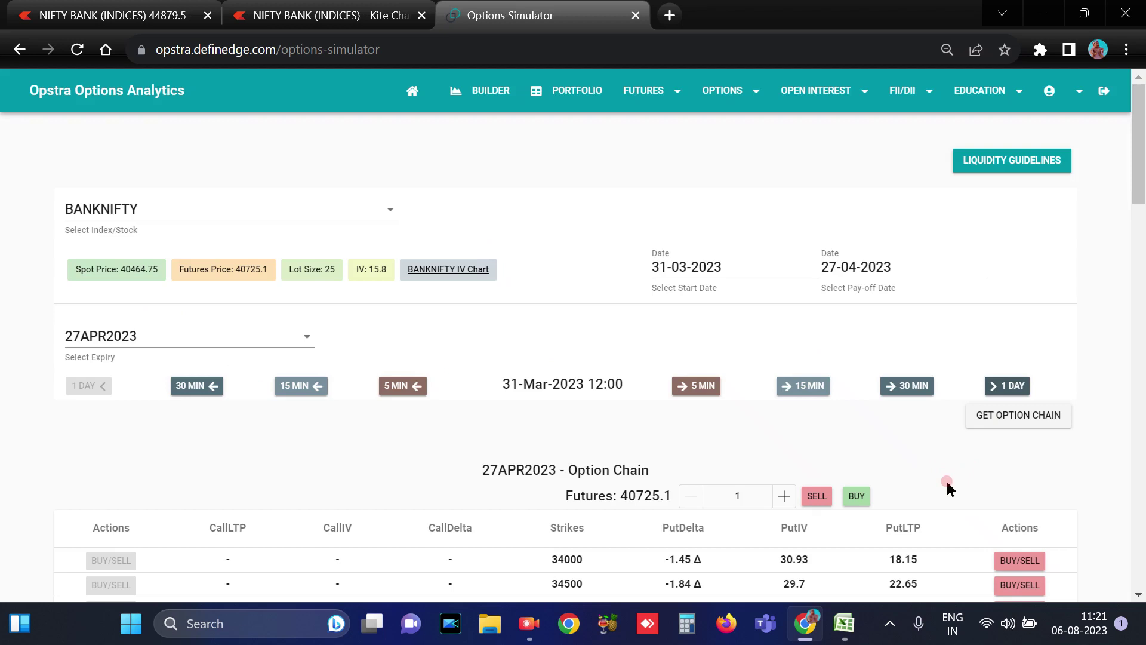
- Add short positions of one lot each in the BANKNIFTY 27APR2023 40400CE and 40400PE
{"action": "scroll", "coordinate": [944, 477], "scroll_direction": "down", "scroll_amount": 20}
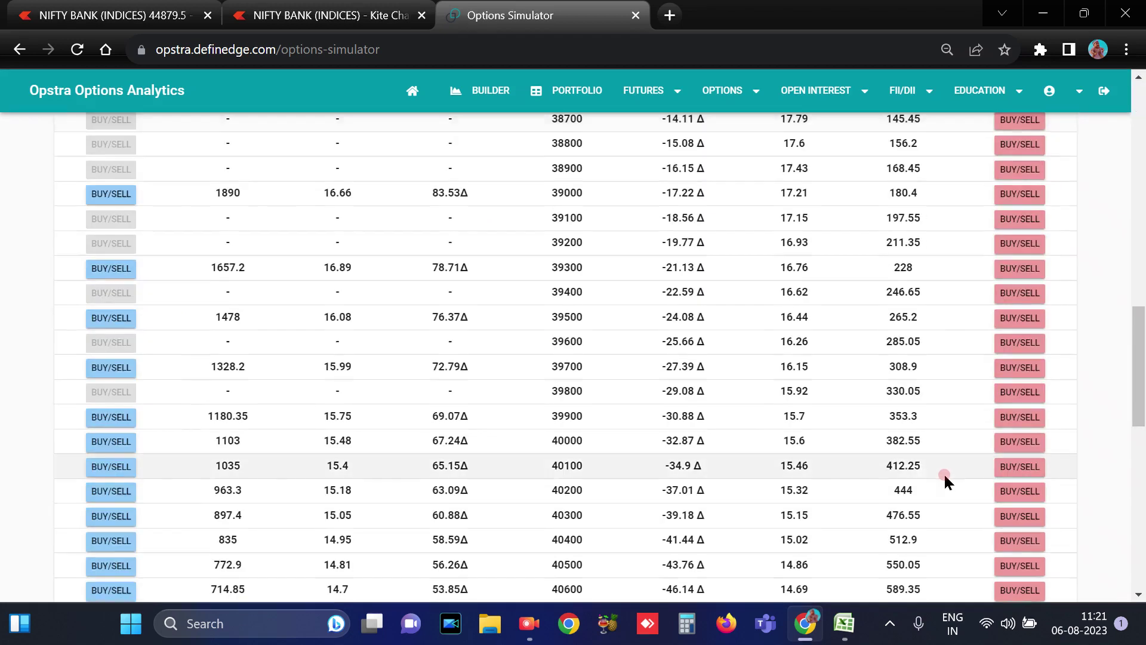
{"action": "scroll", "coordinate": [690, 474], "scroll_direction": "down", "scroll_amount": 2}
{"action": "left_click", "coordinate": [113, 453]}
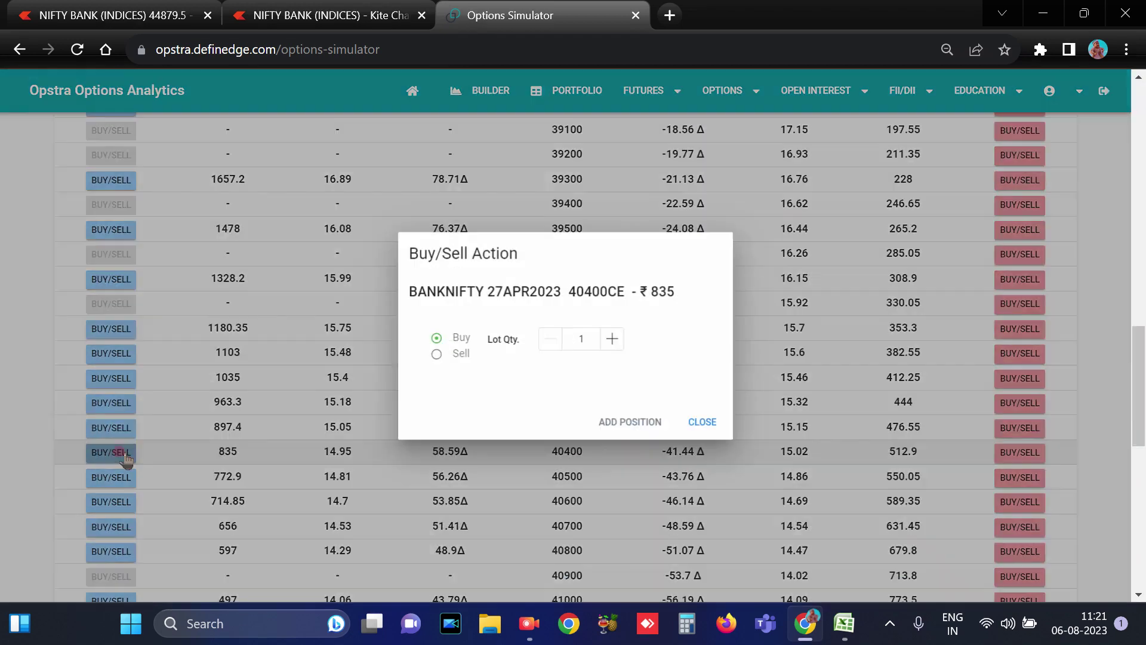
{"action": "left_click", "coordinate": [472, 357]}
{"action": "left_click", "coordinate": [602, 422]}
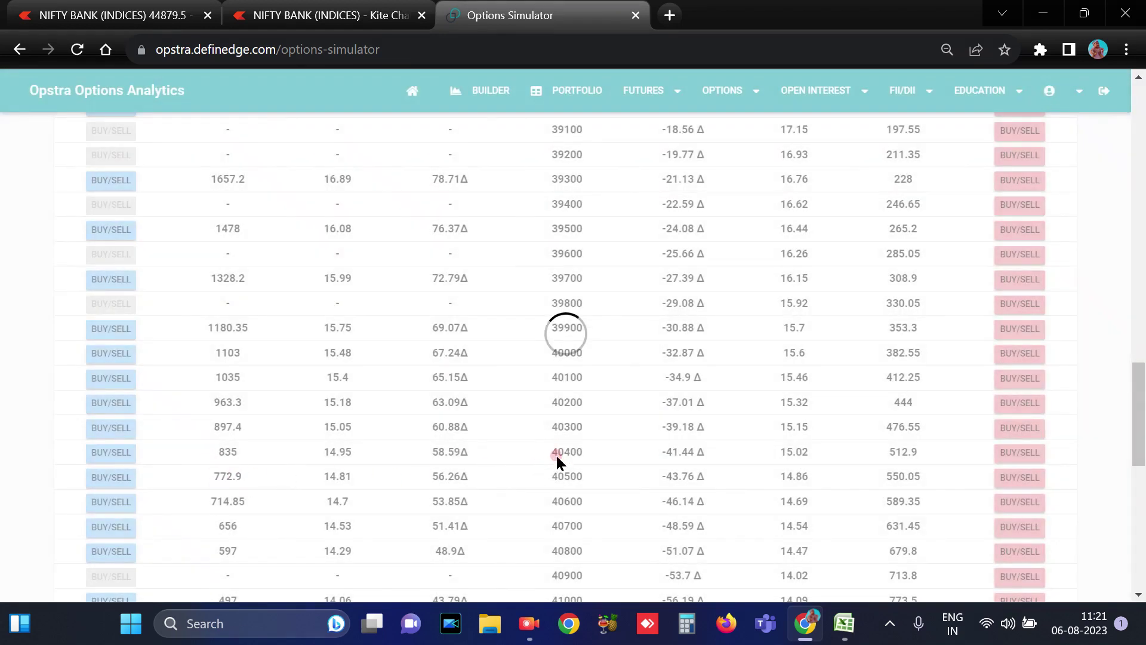
{"action": "left_click", "coordinate": [1019, 452]}
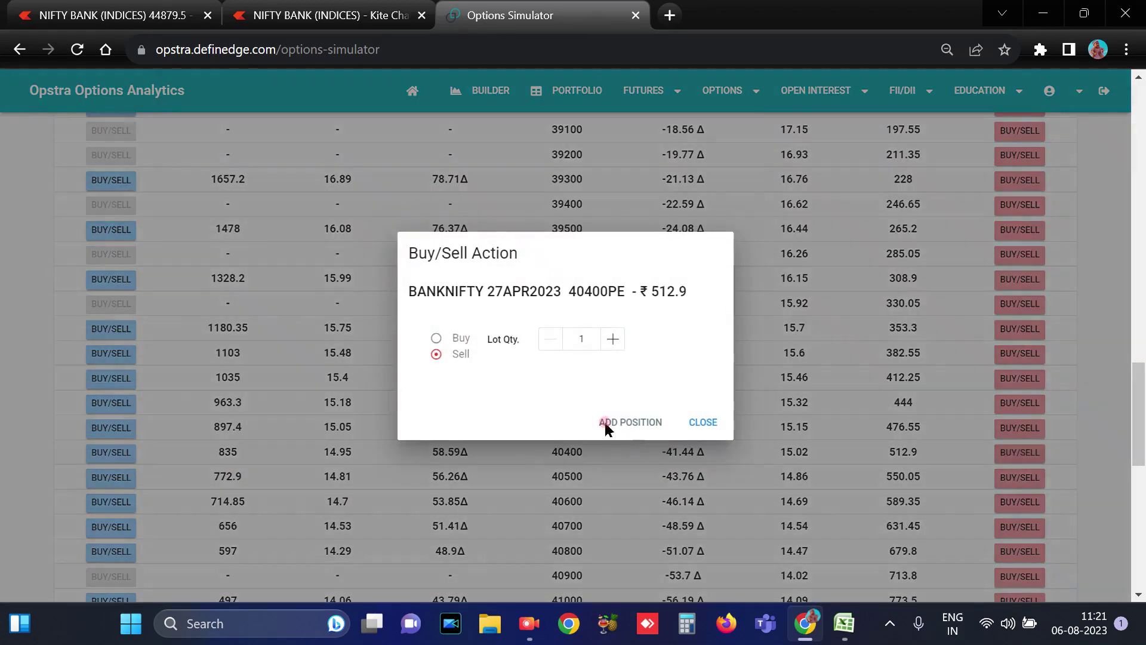
{"action": "left_click", "coordinate": [632, 423]}
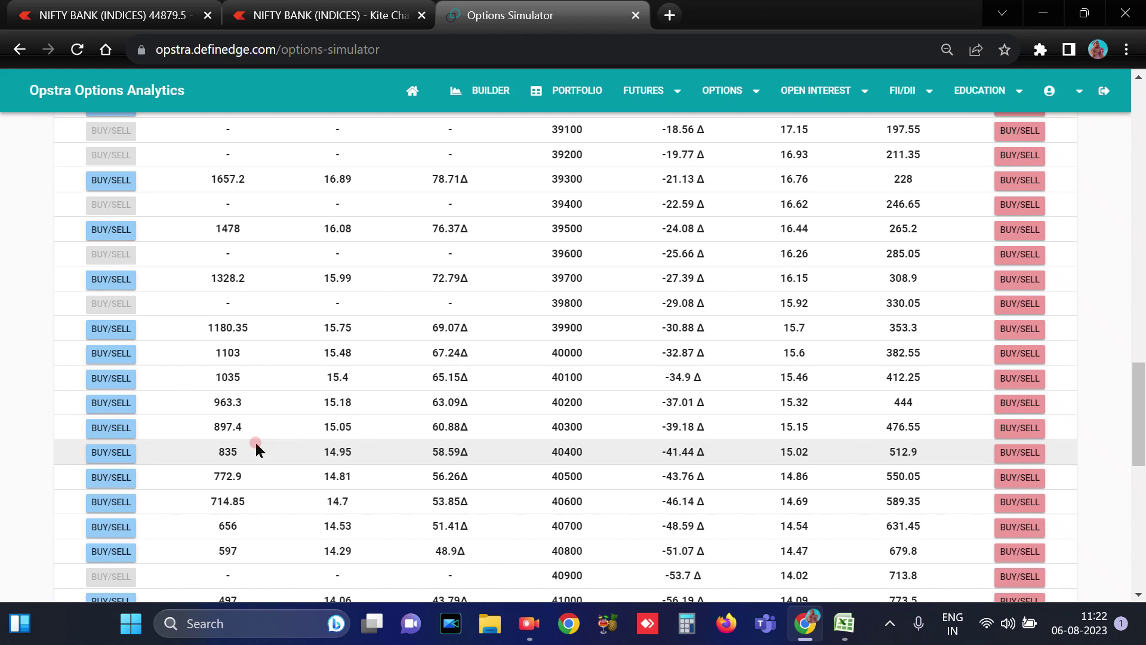
{"action": "scroll", "coordinate": [182, 423], "scroll_direction": "up", "scroll_amount": 20}
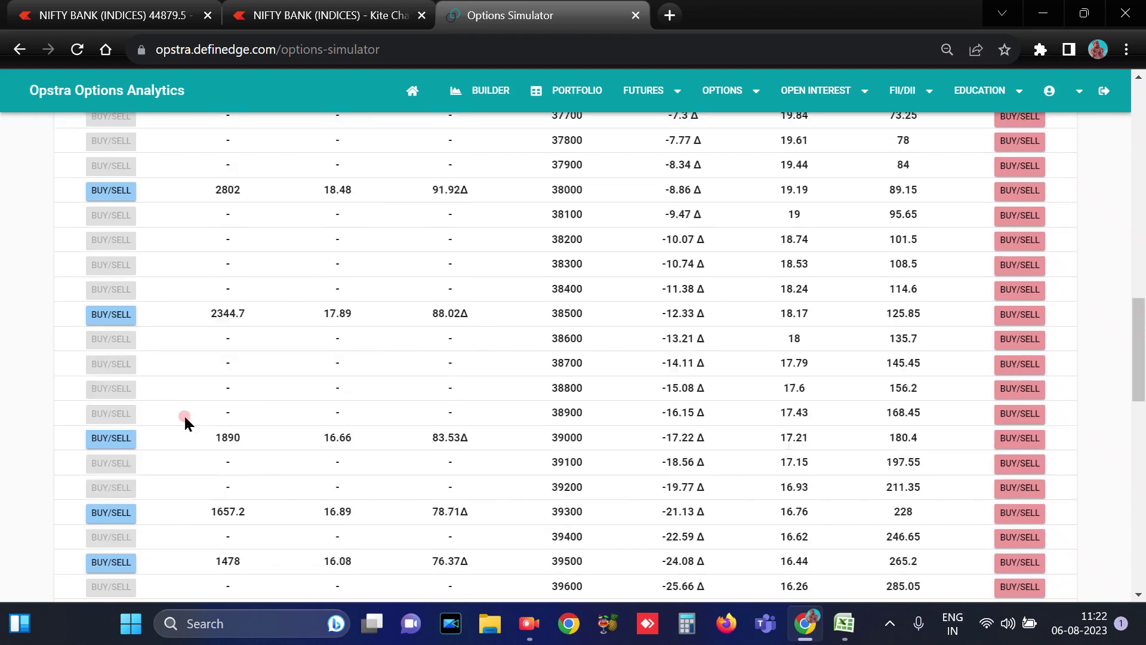
- Zoom the payoff chart around the breakevens and note the hedge strikes 39000 and 41800 as a search in a new browser tab
{"action": "scroll", "coordinate": [168, 418], "scroll_direction": "down", "scroll_amount": 7}
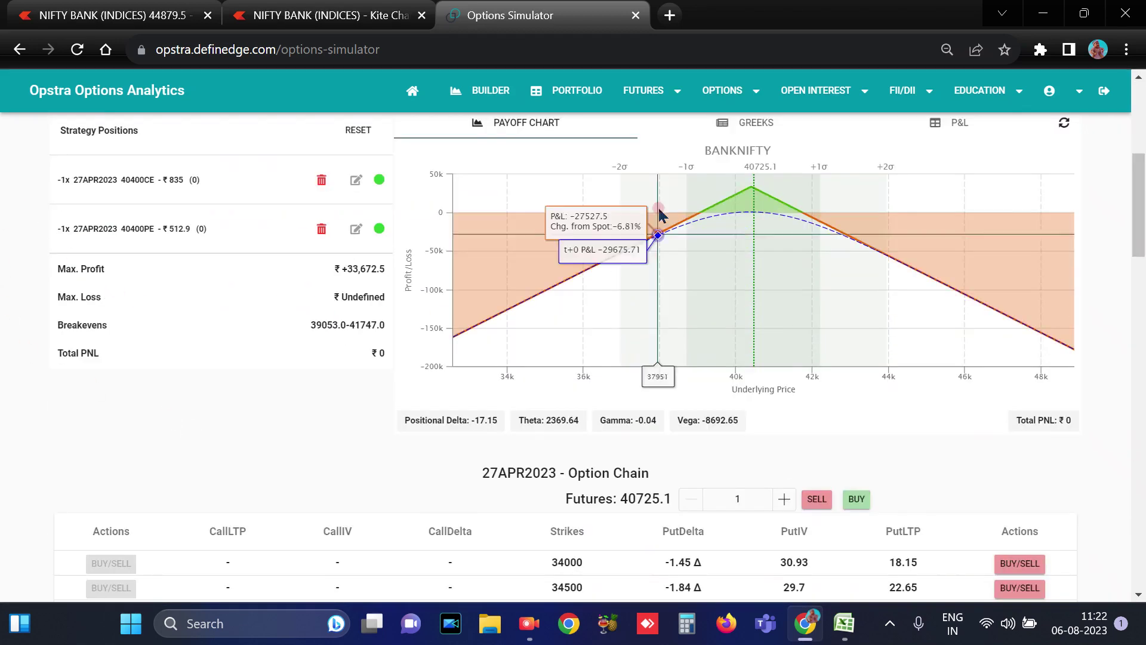
{"action": "left_click_drag", "start_coordinate": [636, 263], "coordinate": [864, 277]}
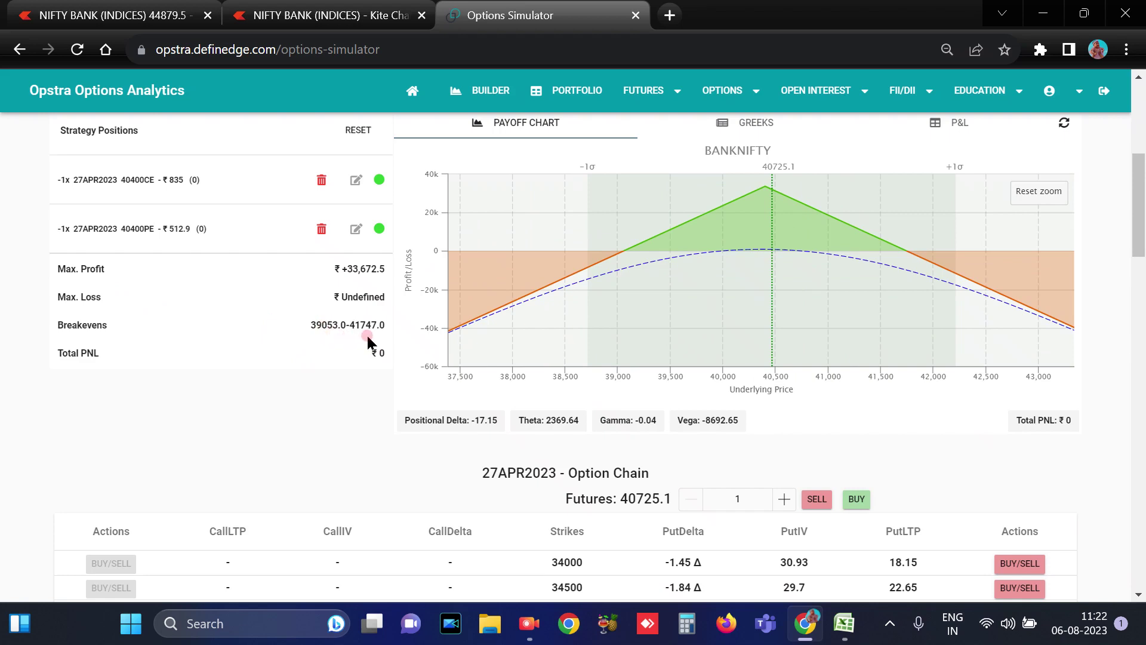
{"action": "left_click", "coordinate": [669, 15]}
{"action": "type", "text": "3900"}
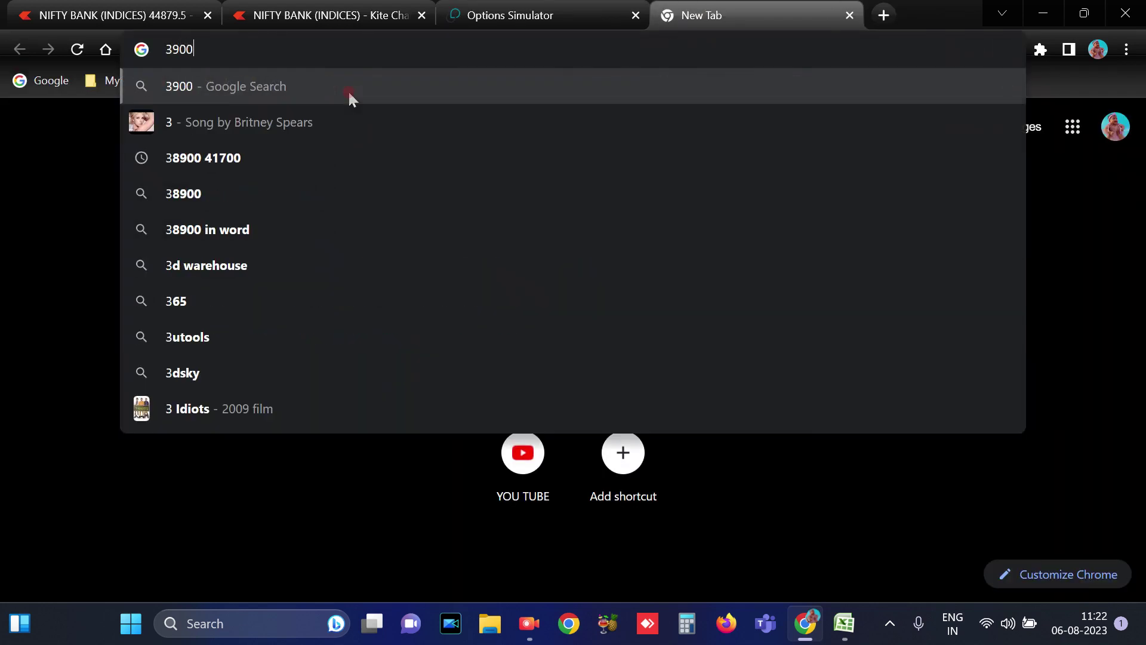
{"action": "type", "text": "0 41800"}
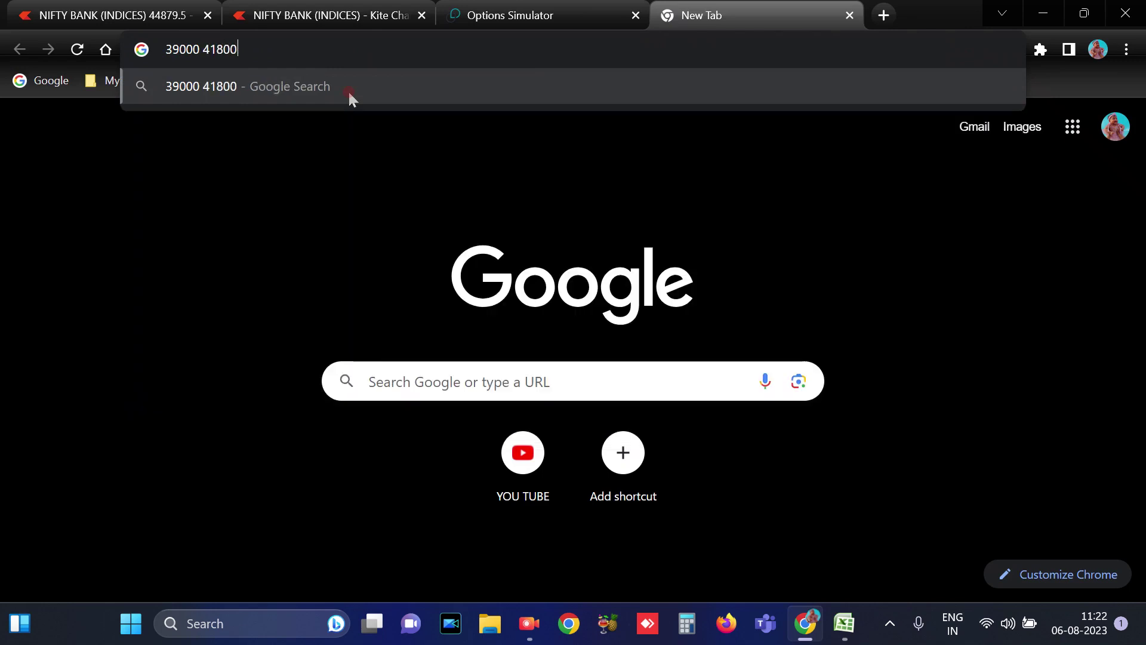
{"action": "key", "text": "Return"}
{"action": "key", "text": "ctrl+shift+Tab"}
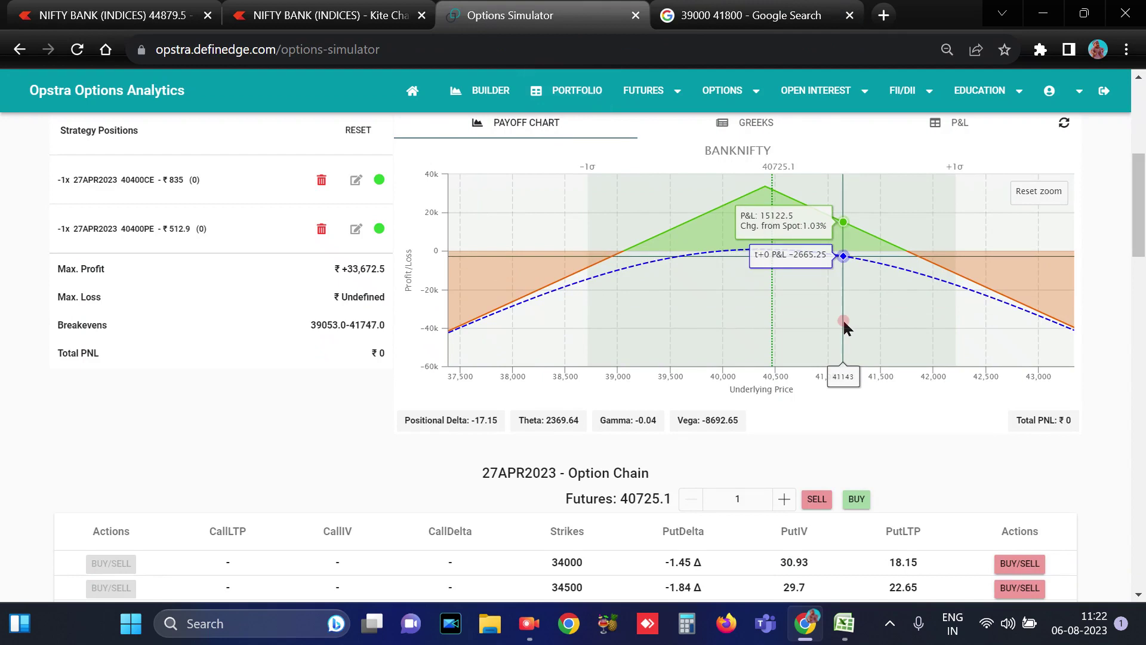
- Add long positions of one lot each in the BANKNIFTY 27APR2023 39000PE and 41800CE
{"action": "scroll", "coordinate": [842, 322], "scroll_direction": "down", "scroll_amount": 10}
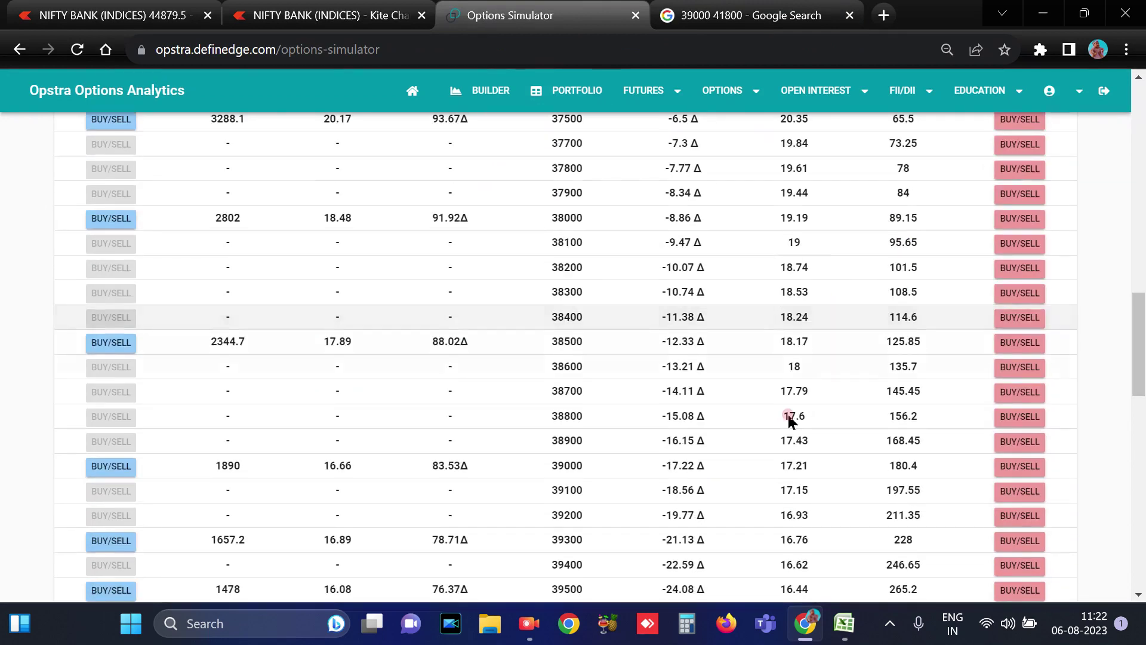
{"action": "scroll", "coordinate": [895, 394], "scroll_direction": "down", "scroll_amount": 2}
{"action": "left_click", "coordinate": [1002, 378]}
{"action": "left_click", "coordinate": [620, 416]}
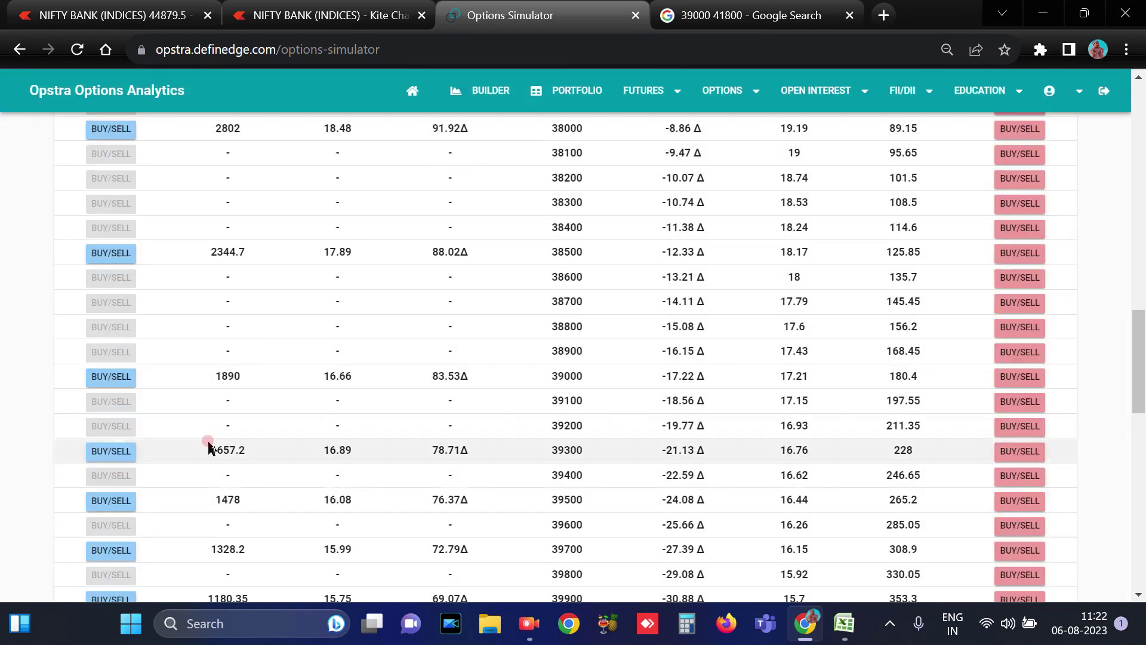
{"action": "scroll", "coordinate": [208, 444], "scroll_direction": "down", "scroll_amount": 13}
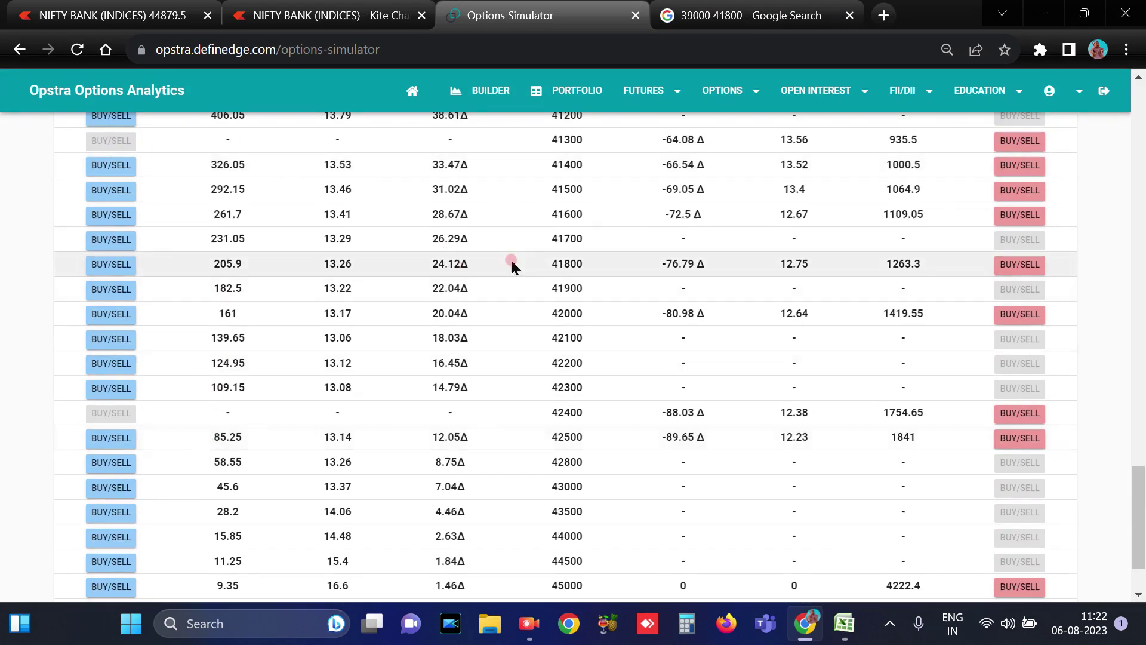
{"action": "left_click", "coordinate": [111, 264]}
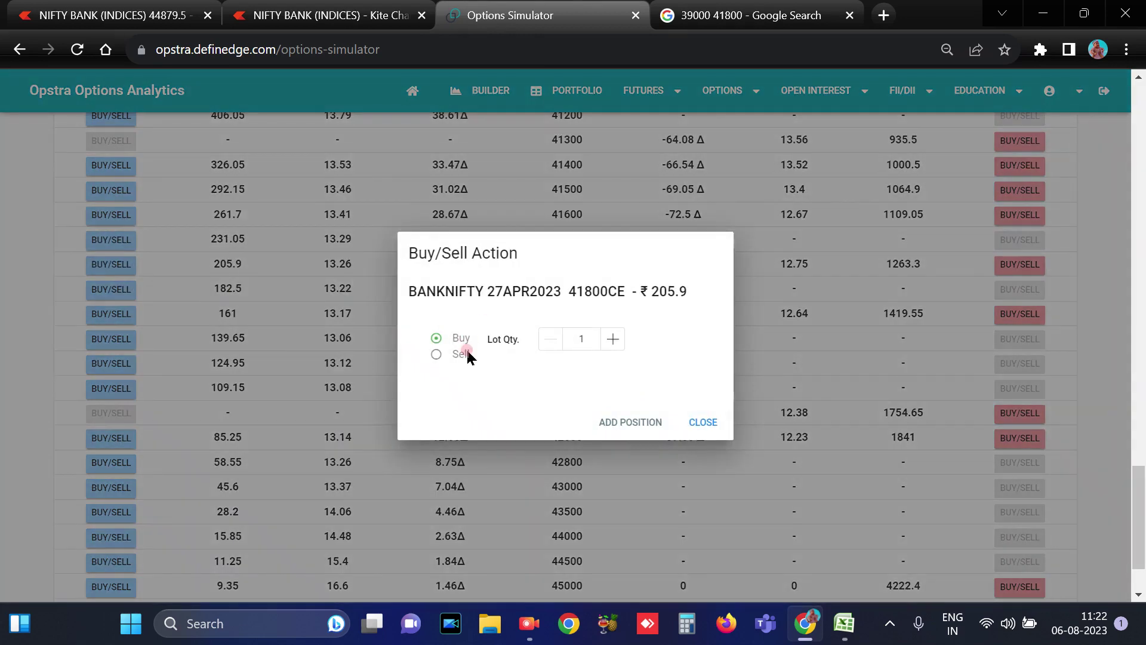
{"action": "left_click", "coordinate": [631, 421]}
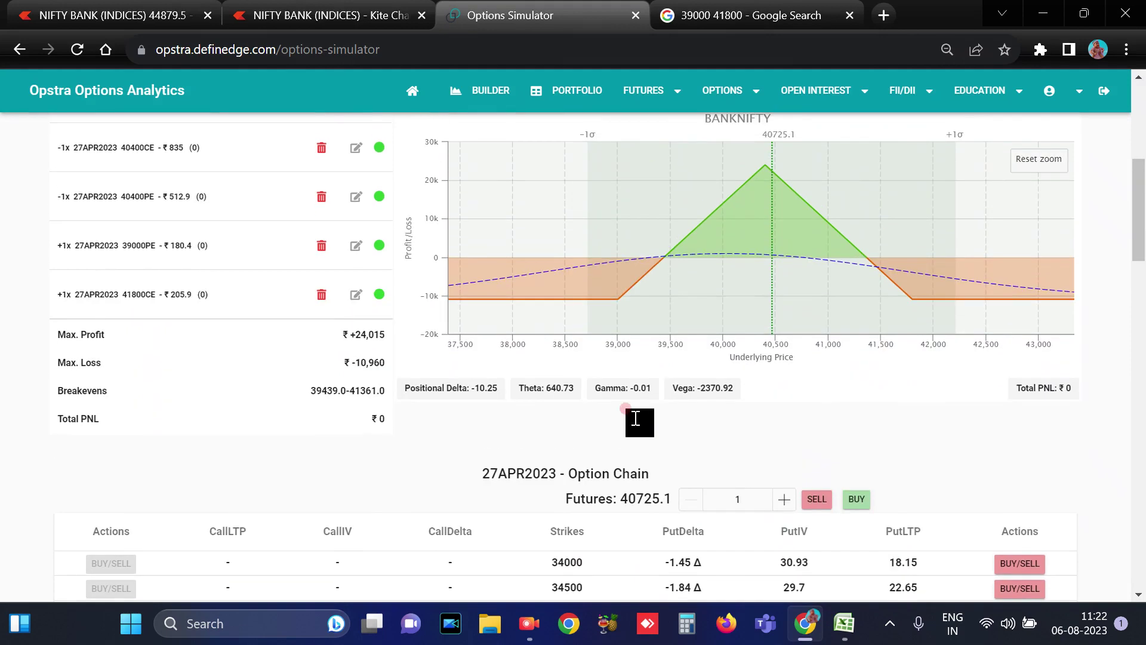
- Advance the simulation day by day to 12-Apr-2023 12:00, checking the iron fly's payoff chart and P&L along the way
{"action": "scroll", "coordinate": [643, 261], "scroll_direction": "up", "scroll_amount": 2}
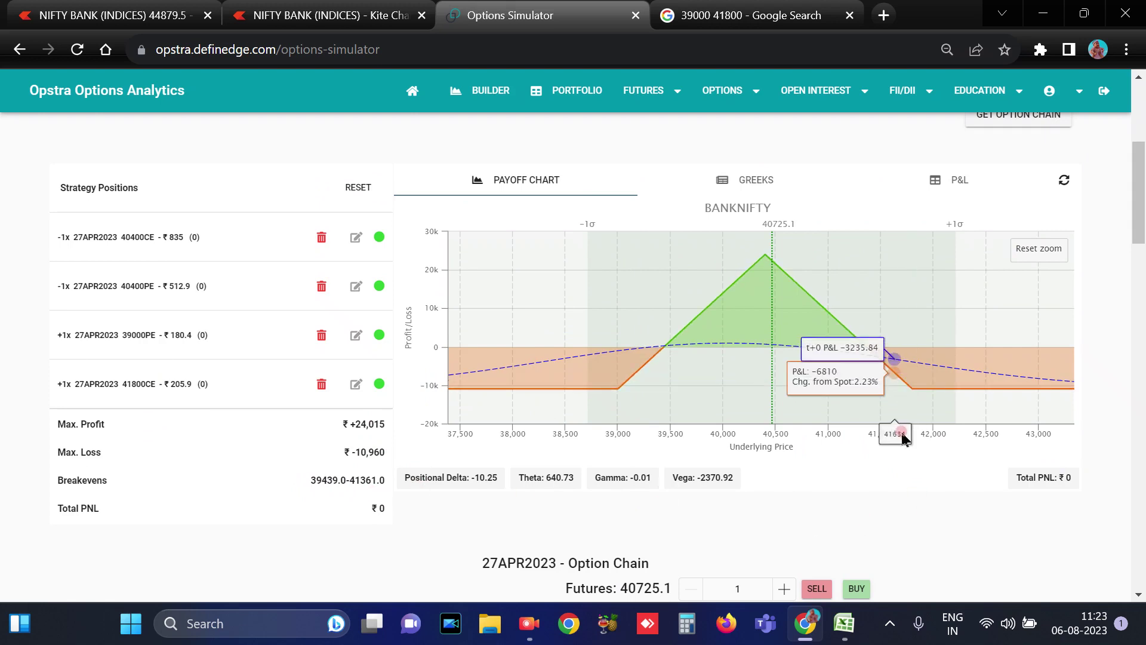
{"action": "scroll", "coordinate": [902, 438], "scroll_direction": "up", "scroll_amount": 3}
{"action": "scroll", "coordinate": [903, 441], "scroll_direction": "down", "scroll_amount": 2}
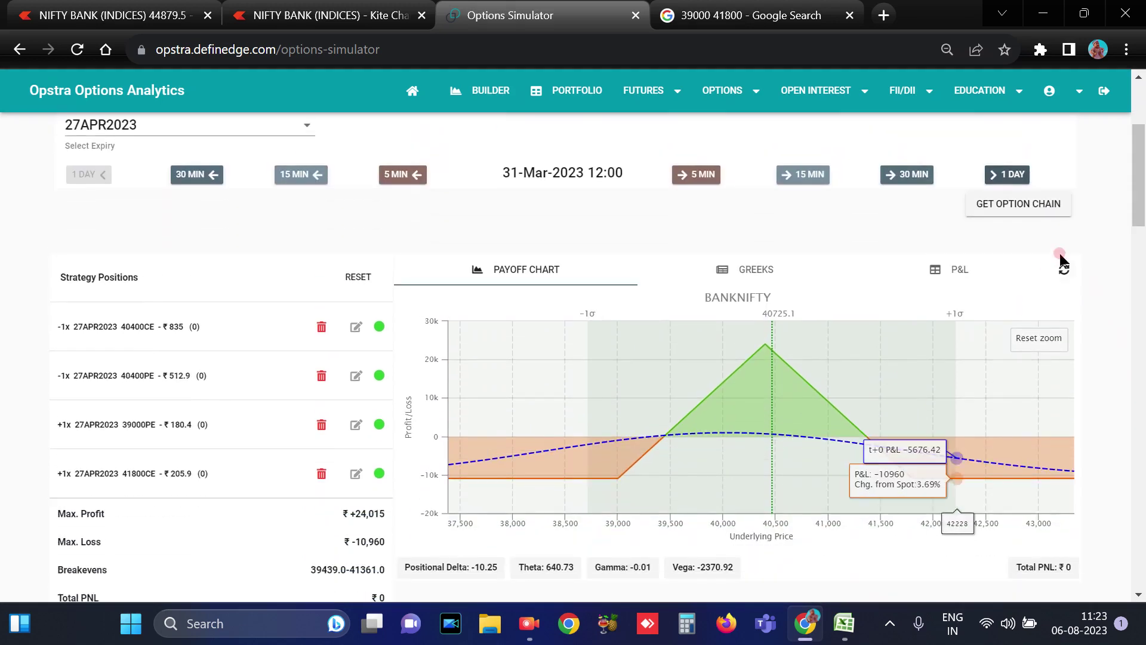
{"action": "scroll", "coordinate": [532, 366], "scroll_direction": "up", "scroll_amount": 3}
{"action": "scroll", "coordinate": [532, 366], "scroll_direction": "down", "scroll_amount": 1}
{"action": "scroll", "coordinate": [532, 366], "scroll_direction": "down", "scroll_amount": 2}
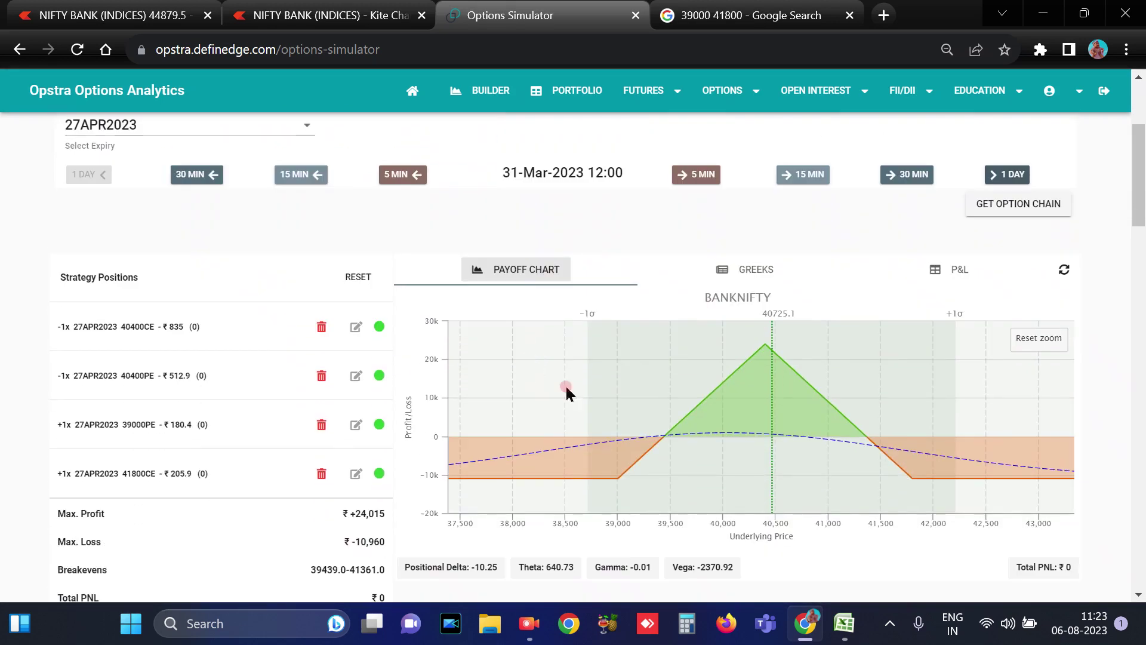
{"action": "left_click", "coordinate": [995, 178]}
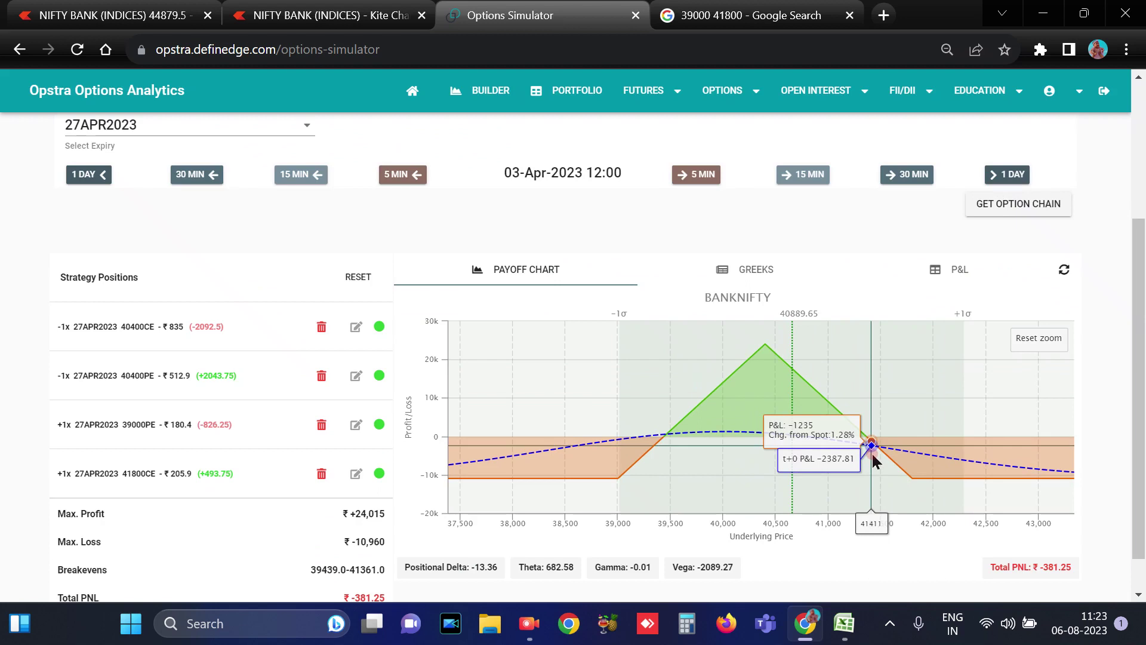
{"action": "left_click", "coordinate": [1008, 177]}
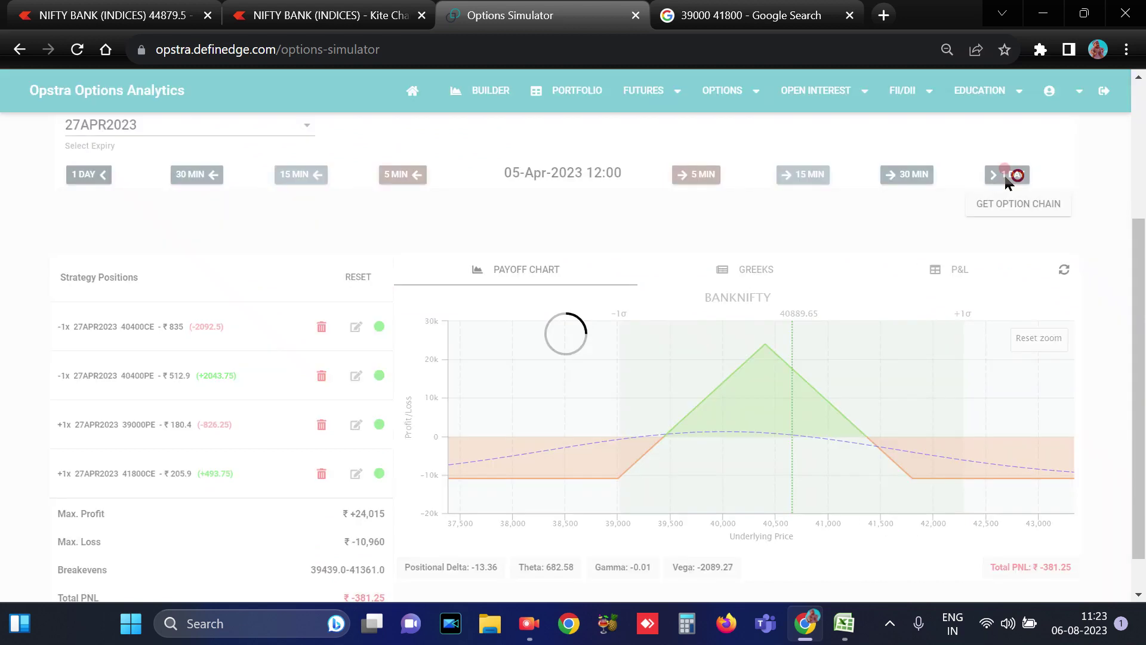
{"action": "left_click", "coordinate": [1007, 177]}
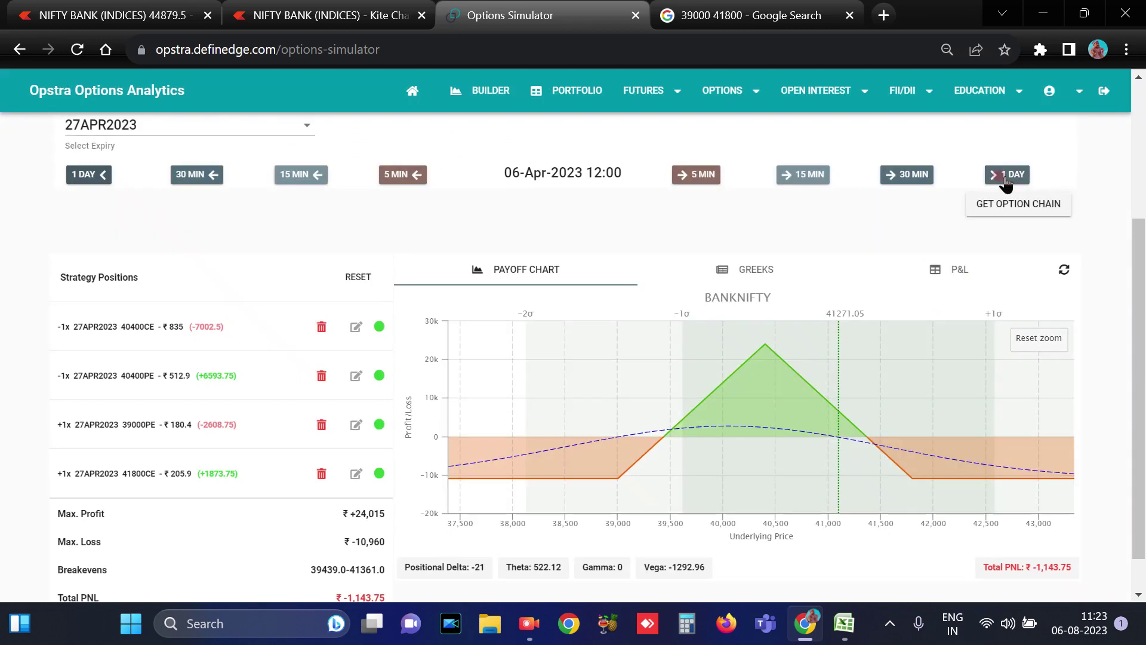
{"action": "left_click", "coordinate": [1006, 176]}
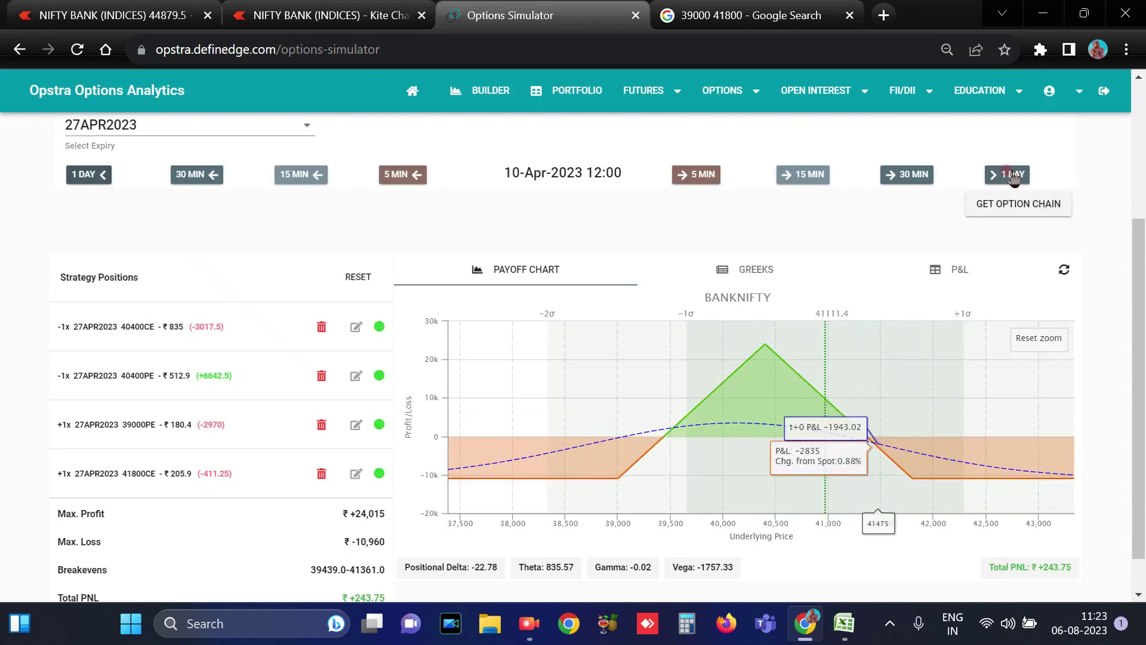
{"action": "left_click", "coordinate": [1012, 175]}
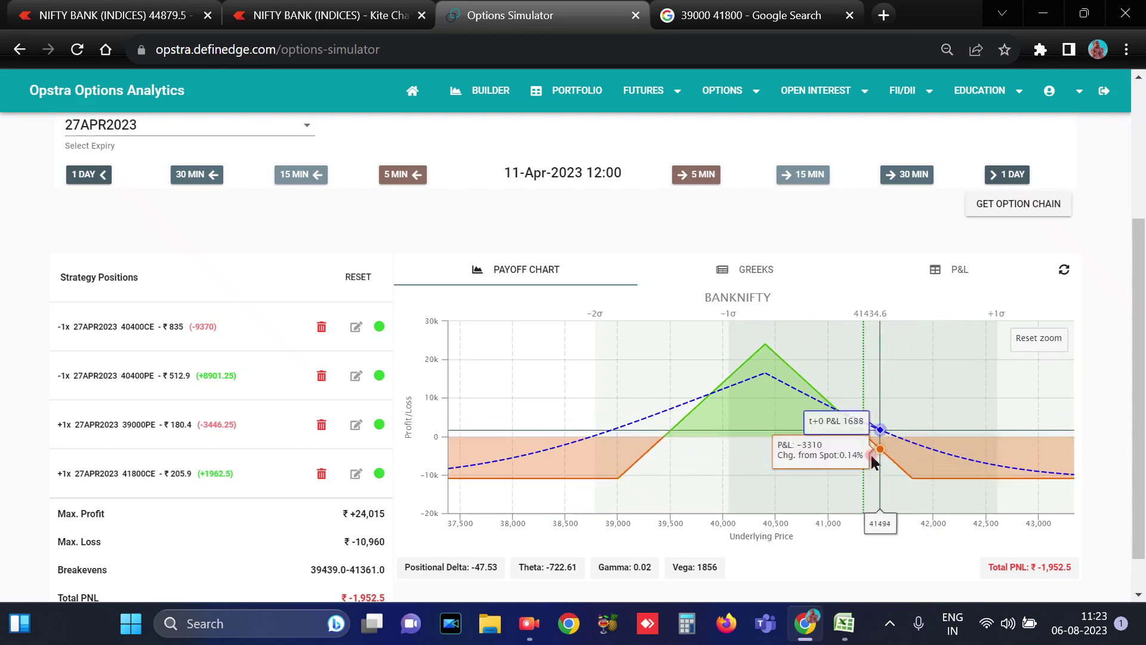
{"action": "left_click", "coordinate": [1008, 173]}
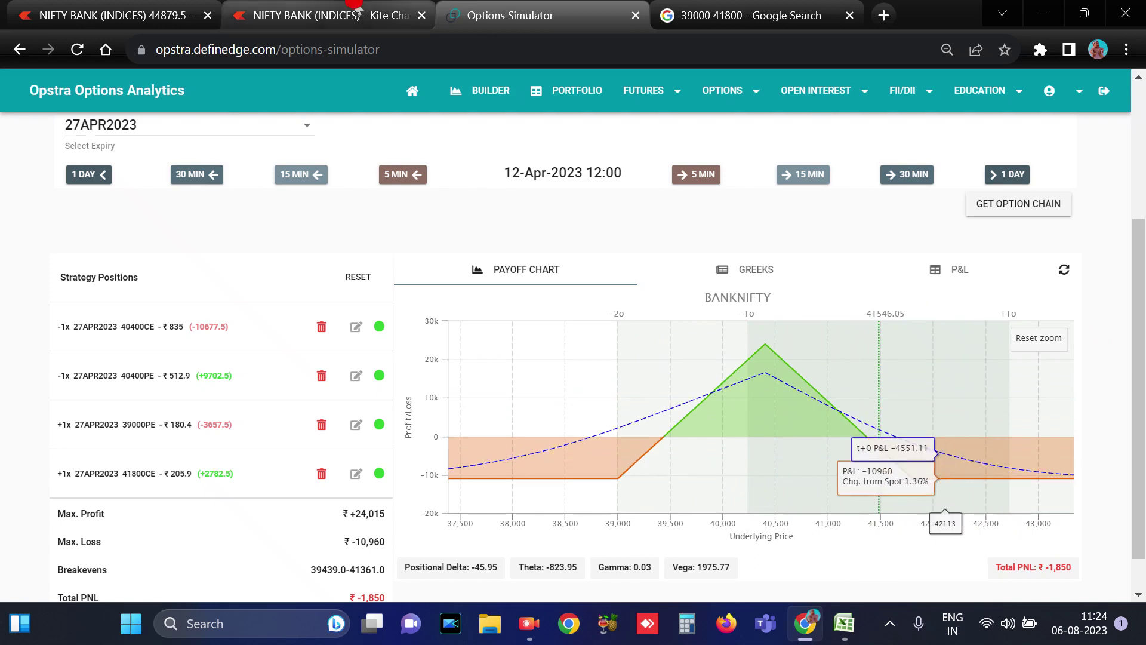
- Review the monthly NIFTY BANK candles on the Kite chart and return to the Options Simulator
{"action": "left_click", "coordinate": [325, 15]}
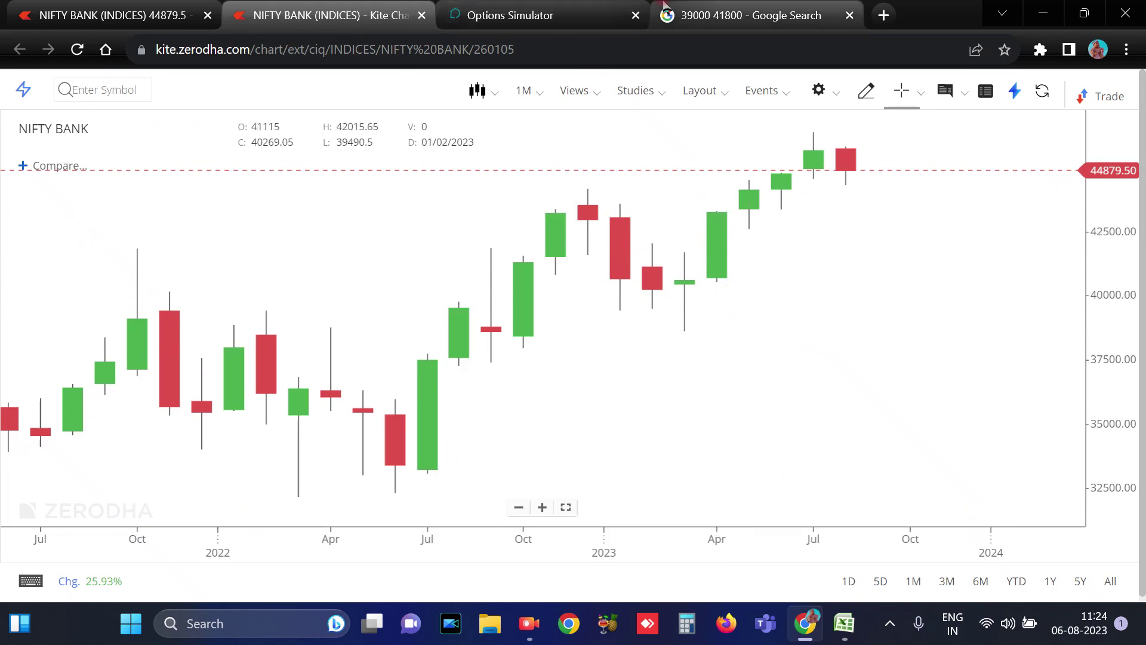
{"action": "left_click", "coordinate": [604, 9]}
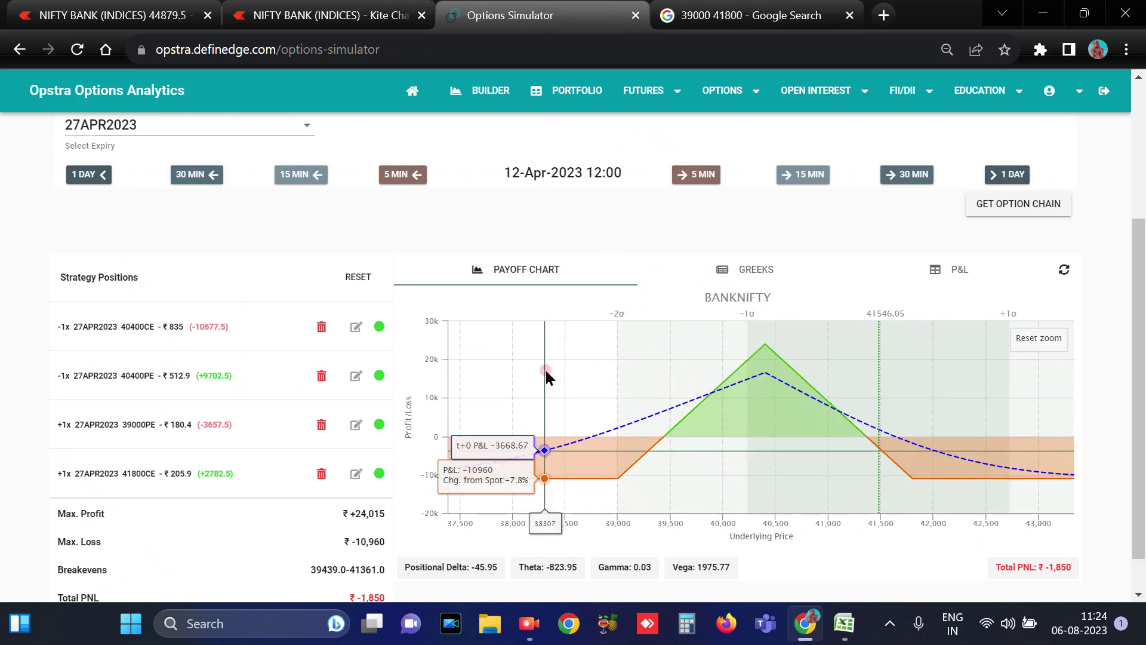
- Load the 27APR2023 option chain for 12-Apr-2023 12:00 and compare the delta and premium of the 40400 and 40500 puts
{"action": "left_click", "coordinate": [1041, 204]}
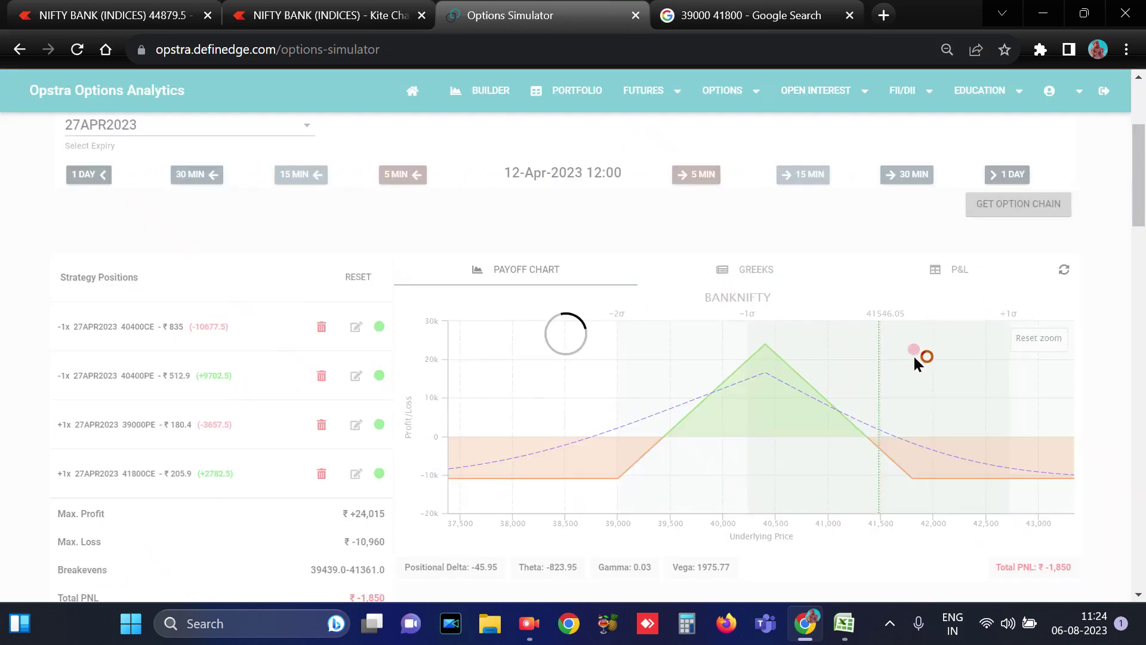
{"action": "scroll", "coordinate": [894, 367], "scroll_direction": "down", "scroll_amount": 4}
{"action": "scroll", "coordinate": [894, 368], "scroll_direction": "down", "scroll_amount": 7}
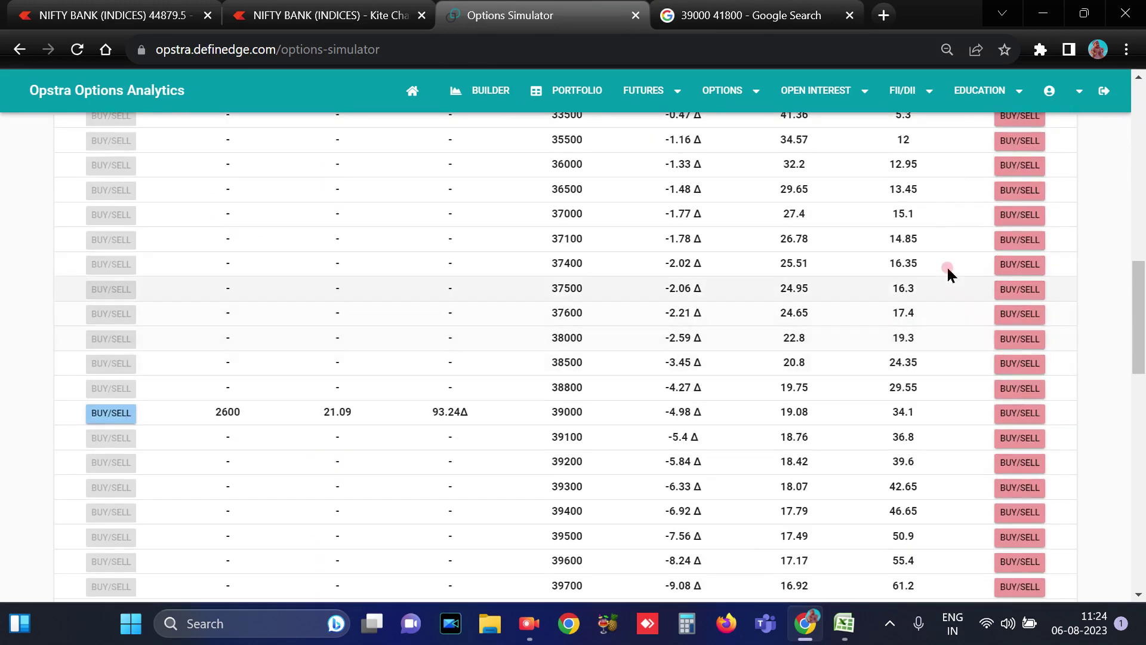
{"action": "scroll", "coordinate": [934, 286], "scroll_direction": "down", "scroll_amount": 2}
{"action": "scroll", "coordinate": [922, 342], "scroll_direction": "down", "scroll_amount": 5}
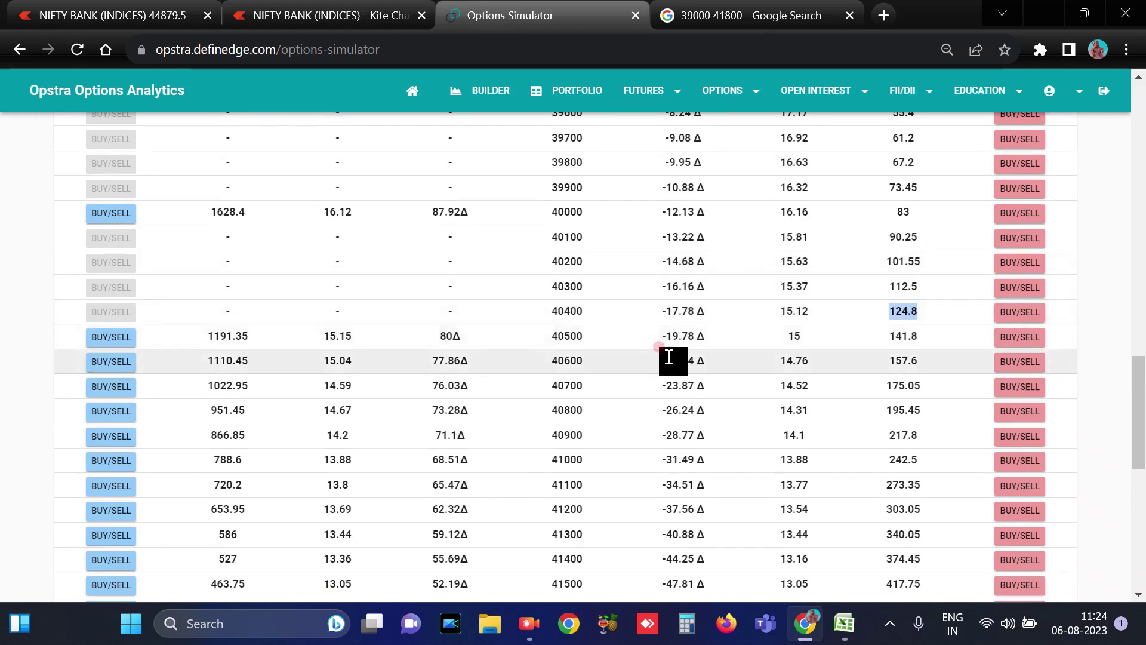
{"action": "left_click_drag", "start_coordinate": [667, 337], "coordinate": [706, 341]}
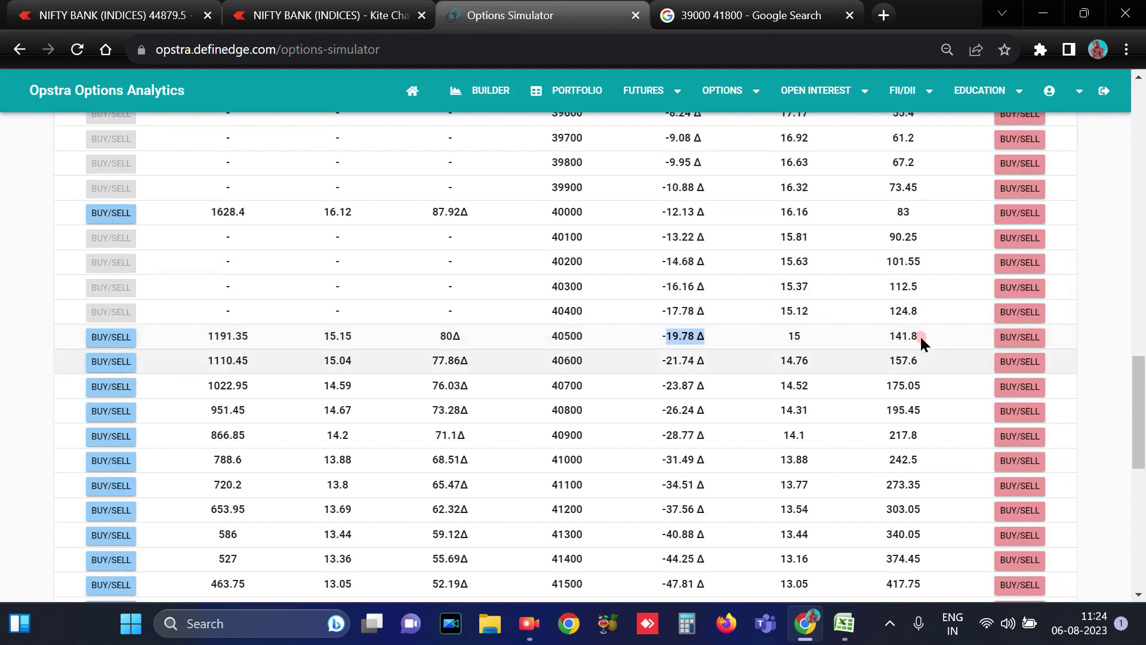
{"action": "left_click_drag", "start_coordinate": [890, 337], "coordinate": [917, 337]}
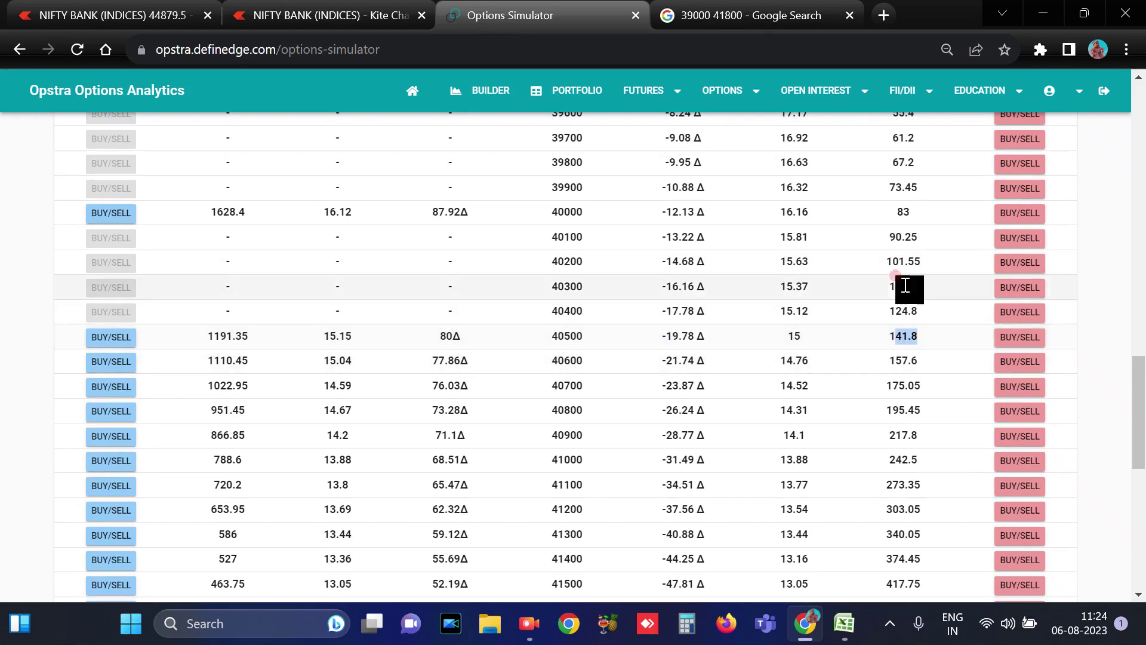
{"action": "left_click_drag", "start_coordinate": [880, 308], "coordinate": [917, 308]}
{"action": "left_click", "coordinate": [1097, 296]}
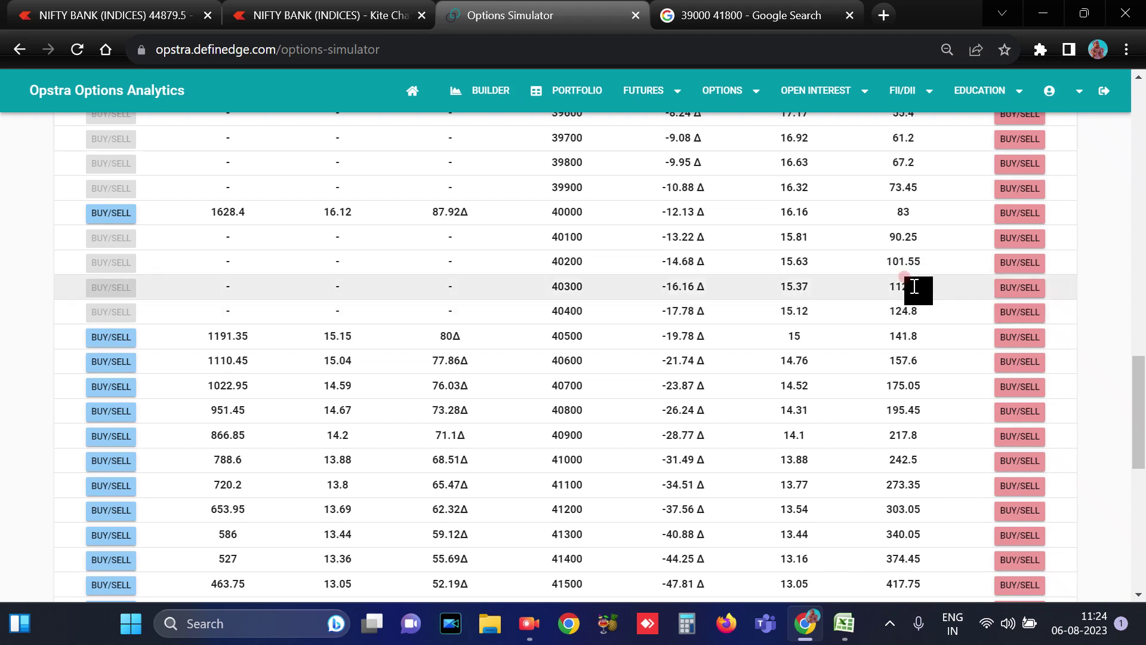
- Add another short position of one lot in the BANKNIFTY 27APR2023 40400PE as an adjustment
{"action": "left_click", "coordinate": [1042, 316]}
{"action": "left_click", "coordinate": [448, 354]}
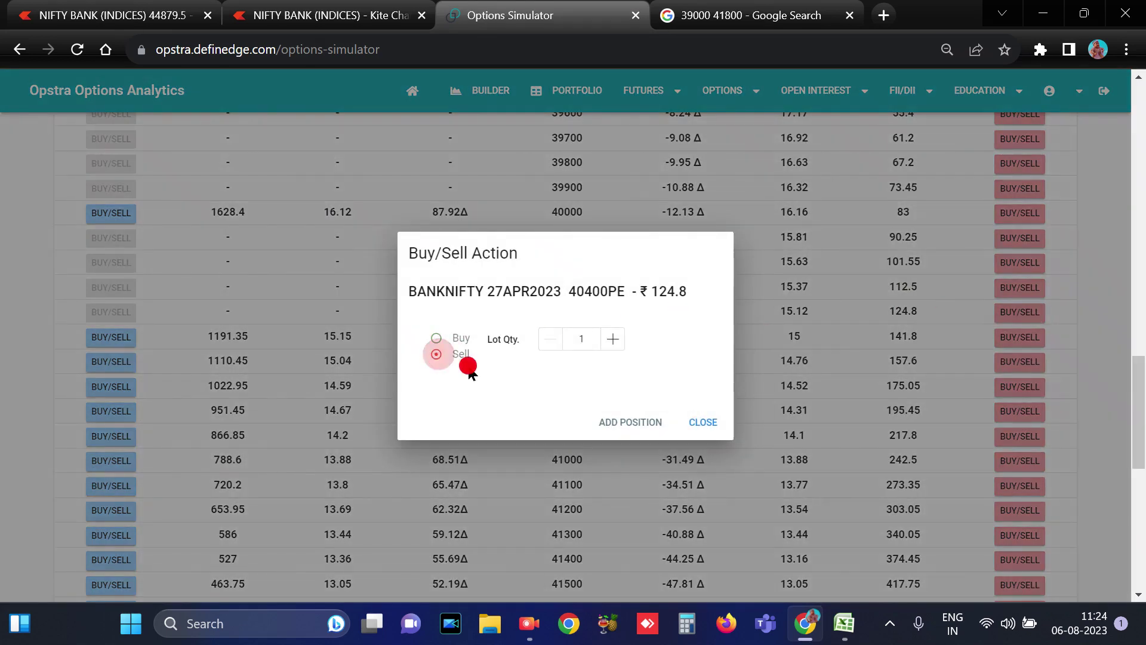
{"action": "left_click", "coordinate": [597, 422]}
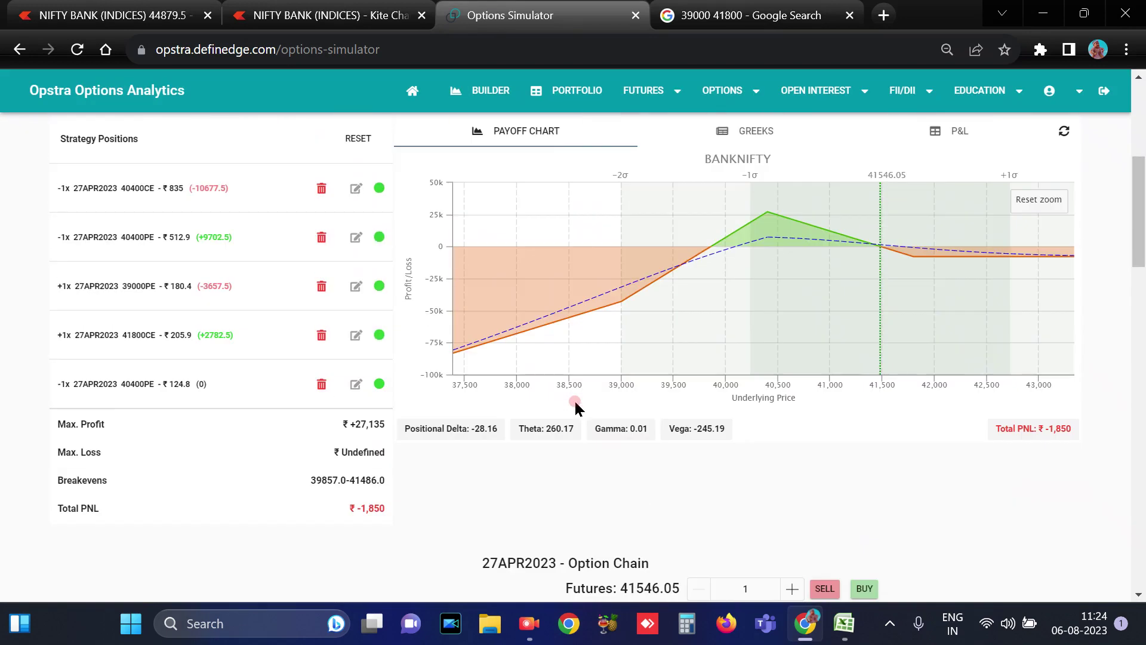
- Examine the adjusted strategy's payoff chart and the entry price, current price and P&L of each position
{"action": "scroll", "coordinate": [801, 465], "scroll_direction": "up", "scroll_amount": 3}
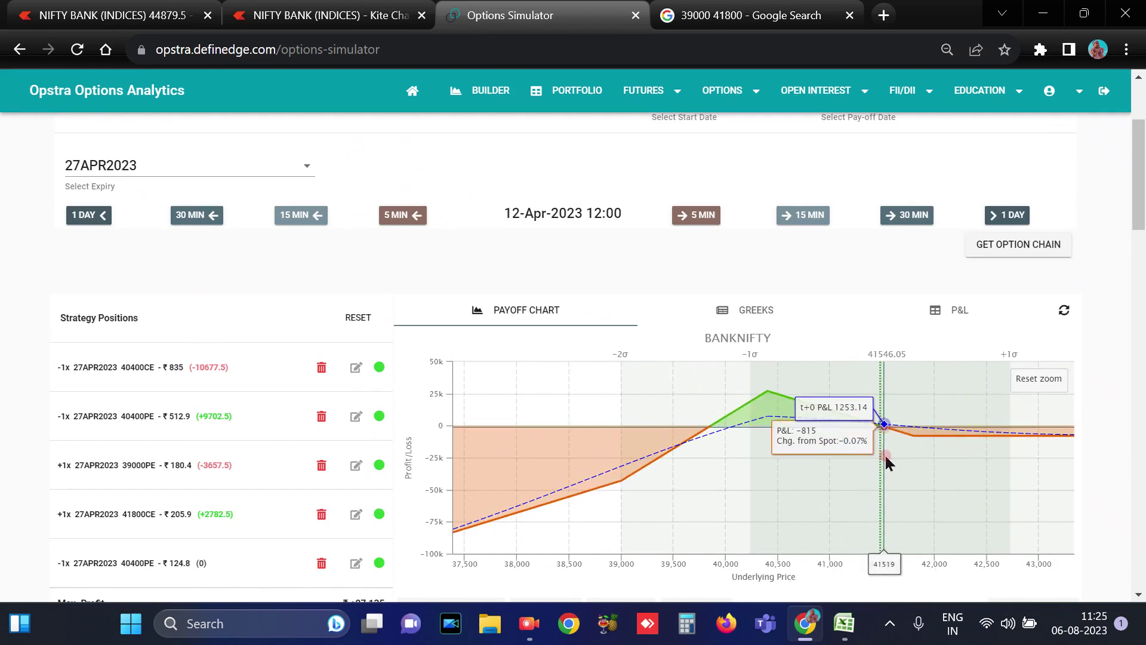
{"action": "scroll", "coordinate": [885, 453], "scroll_direction": "down", "scroll_amount": 1}
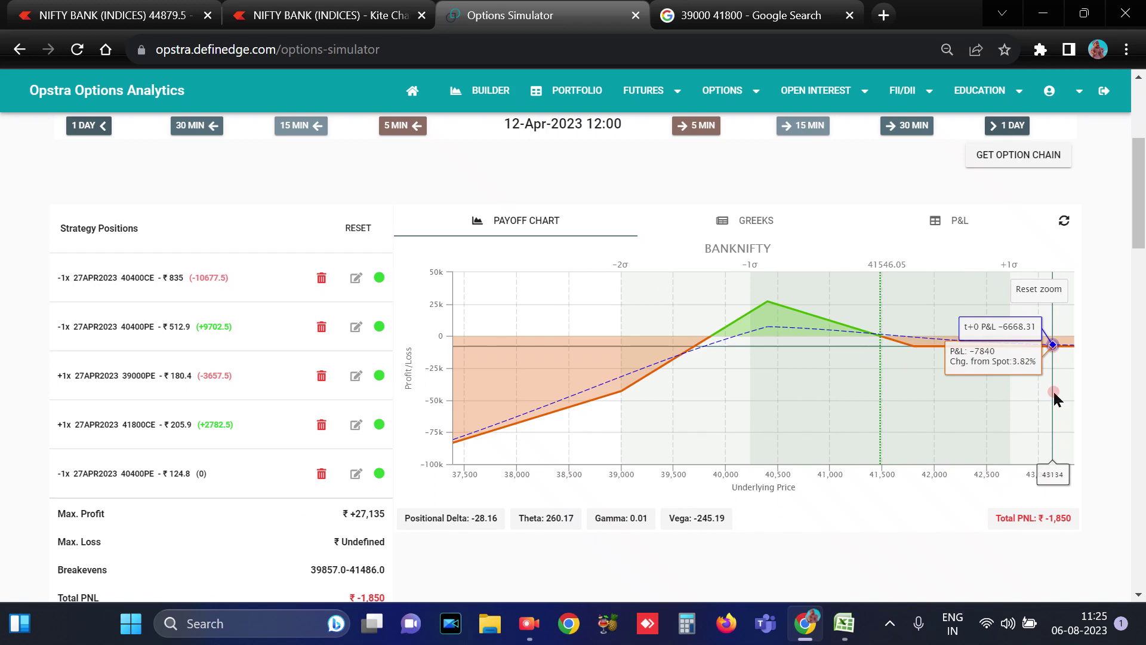
{"action": "left_click", "coordinate": [952, 228]}
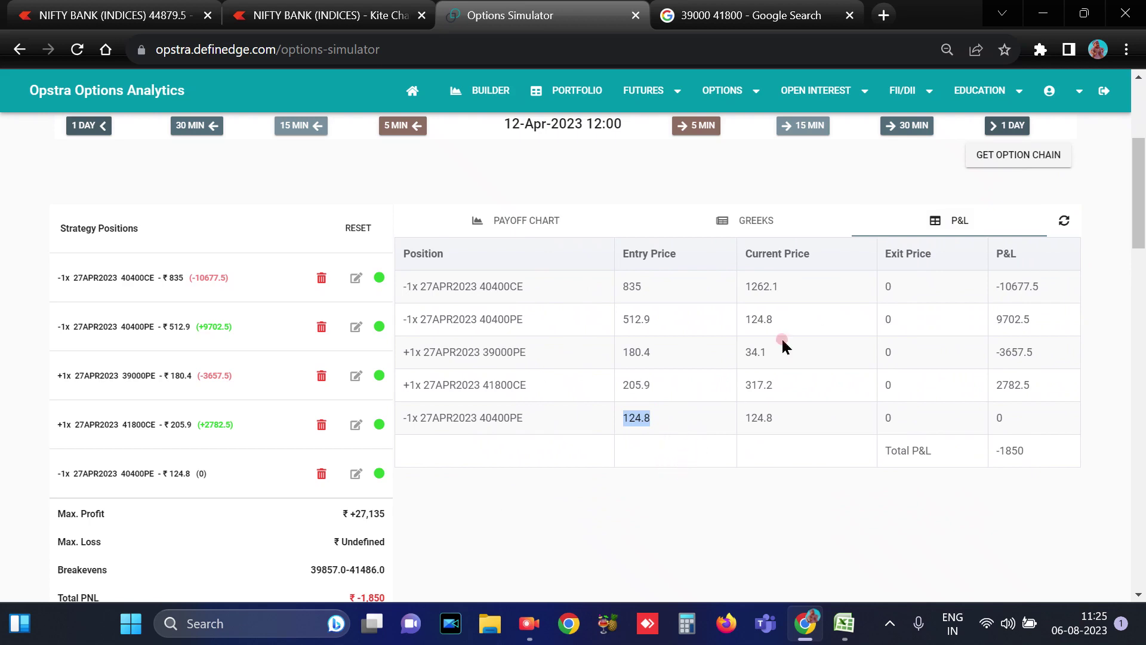
- Advance the simulation by trading days to 17-Apr-2023 12:00 and show the payoff chart again
{"action": "left_click", "coordinate": [1002, 128]}
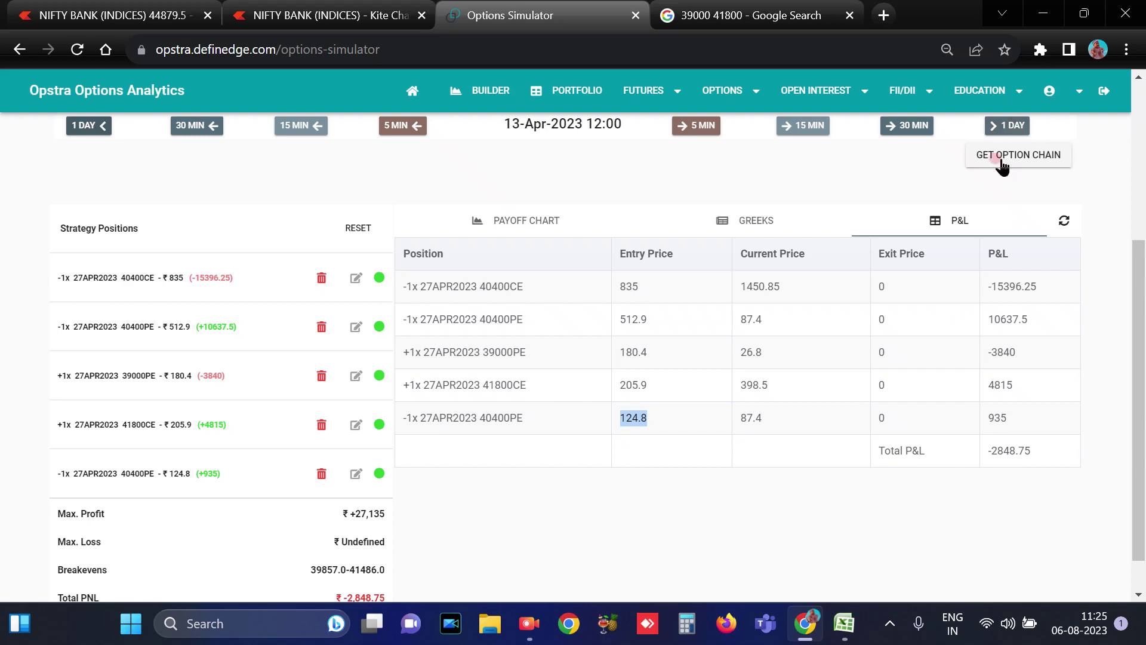
{"action": "left_click", "coordinate": [525, 220]}
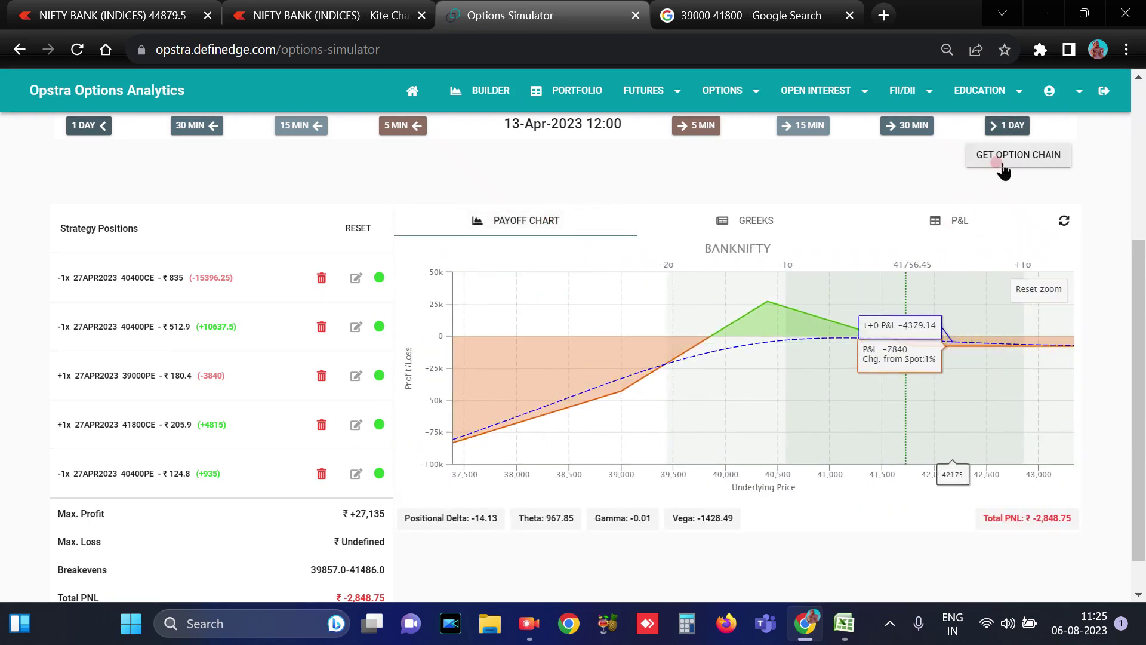
{"action": "left_click", "coordinate": [1007, 127]}
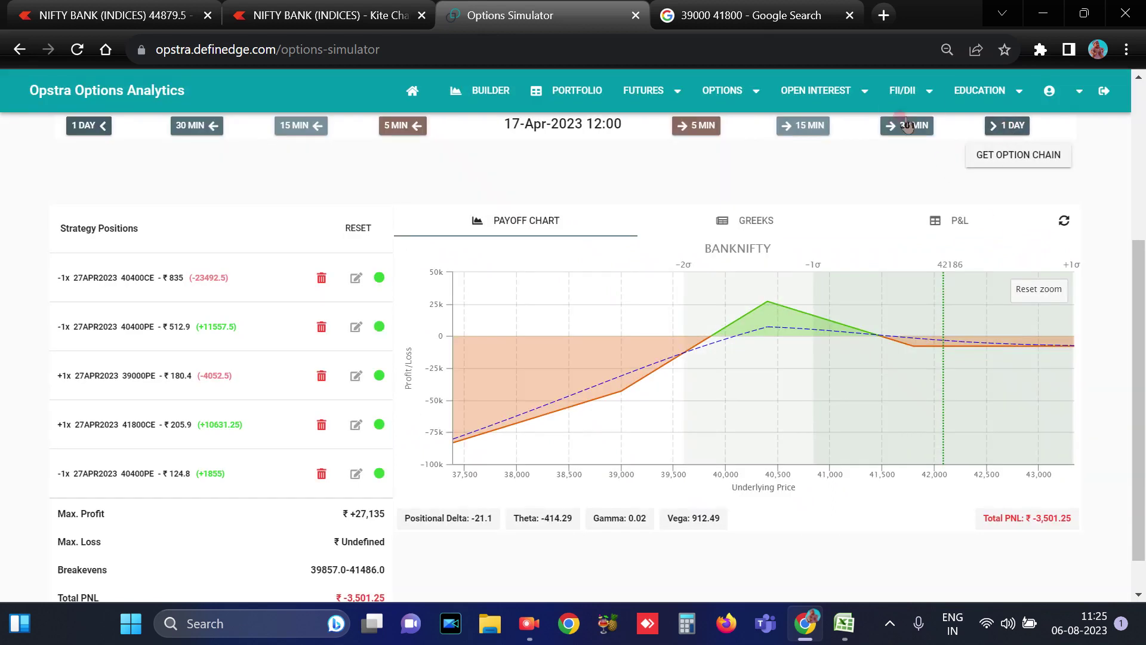
- Show the profit and loss of each position and advance the simulation by one trading day to 18-Apr-2023 12:00
{"action": "scroll", "coordinate": [932, 240], "scroll_direction": "up", "scroll_amount": 1}
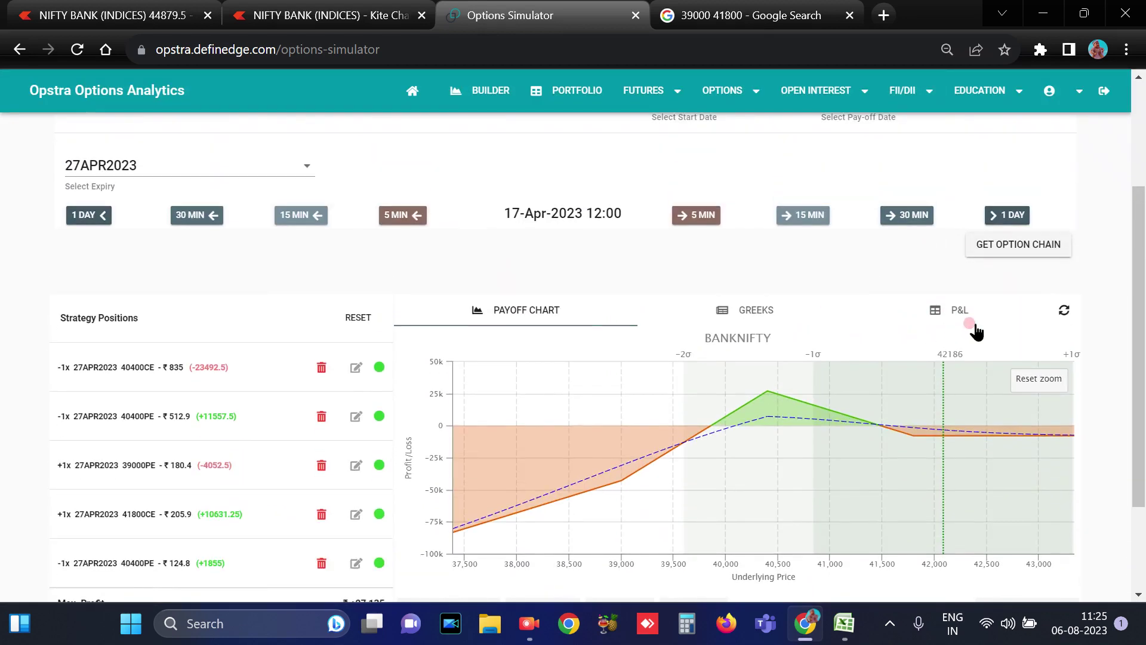
{"action": "left_click", "coordinate": [970, 324]}
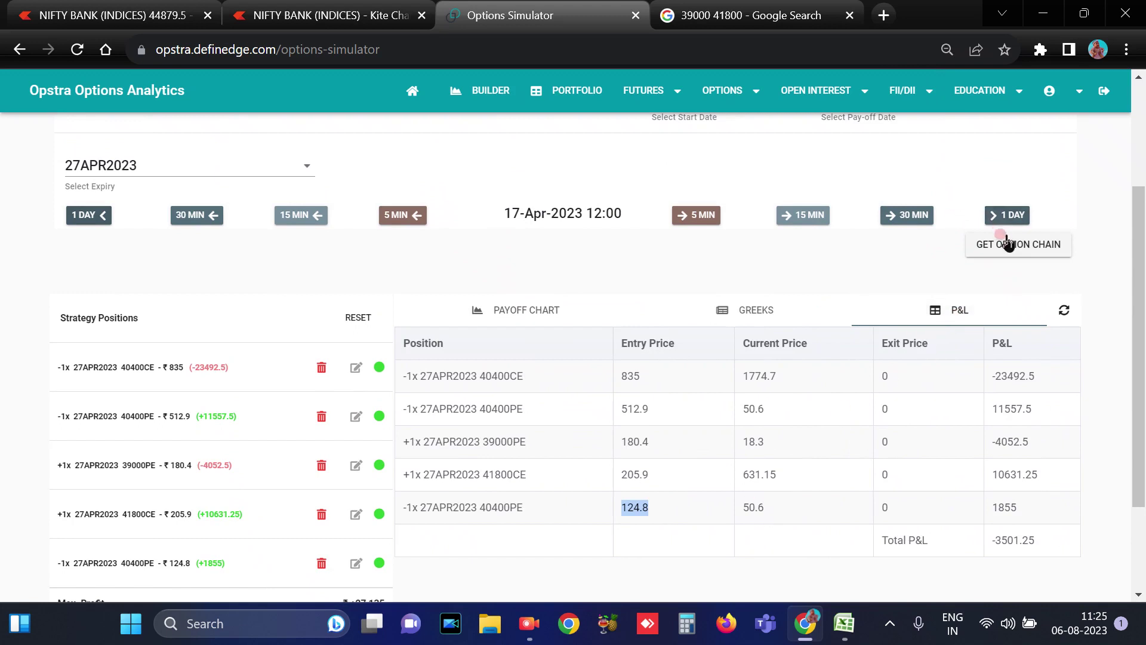
{"action": "left_click", "coordinate": [1010, 215]}
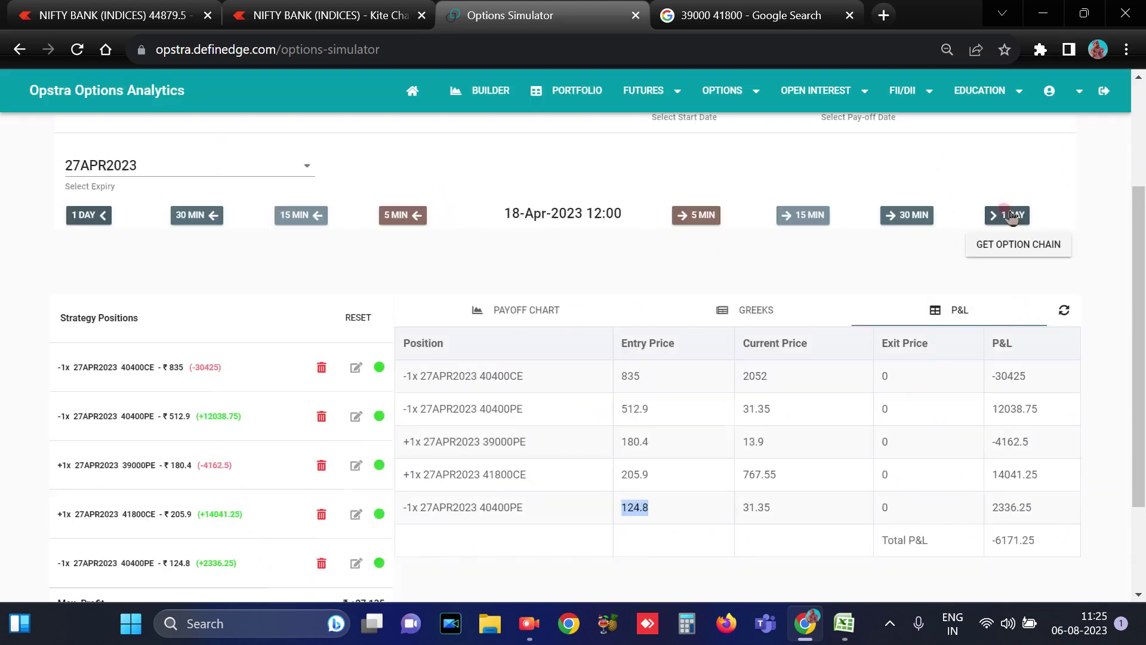
{"action": "scroll", "coordinate": [976, 270], "scroll_direction": "down", "scroll_amount": 1}
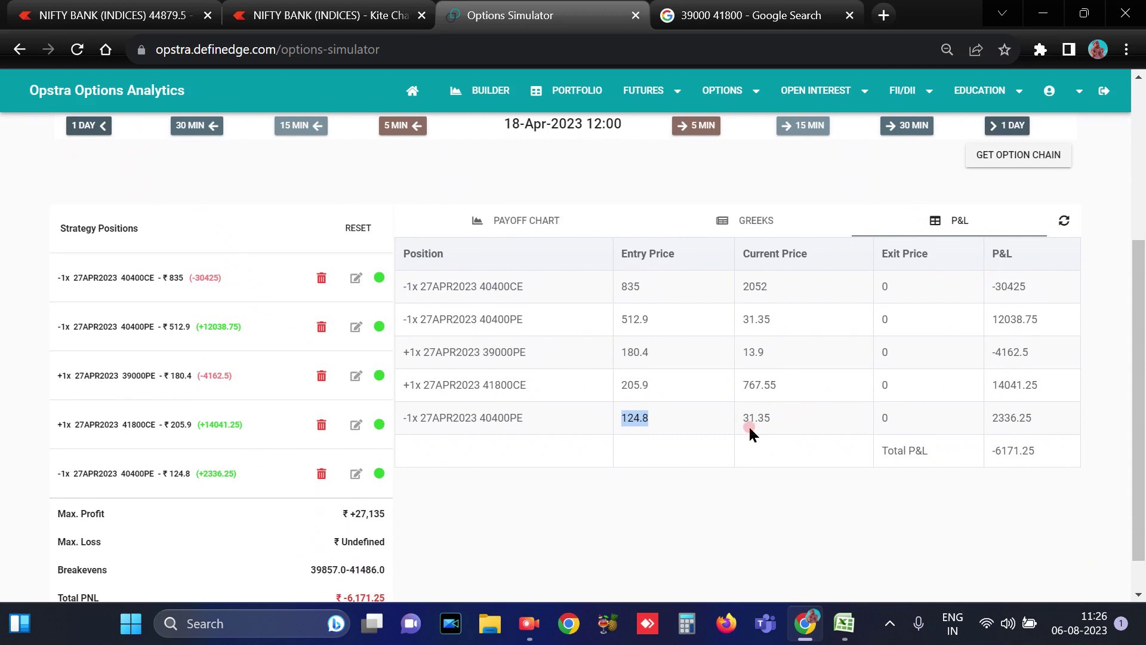
- Close the additional short 40400PE adjustment entered at 124.8 by setting its exit price to 31
{"action": "left_click", "coordinate": [355, 474]}
{"action": "left_click_drag", "start_coordinate": [481, 364], "coordinate": [423, 387]}
{"action": "type", "text": "31"}
{"action": "left_click", "coordinate": [585, 434]}
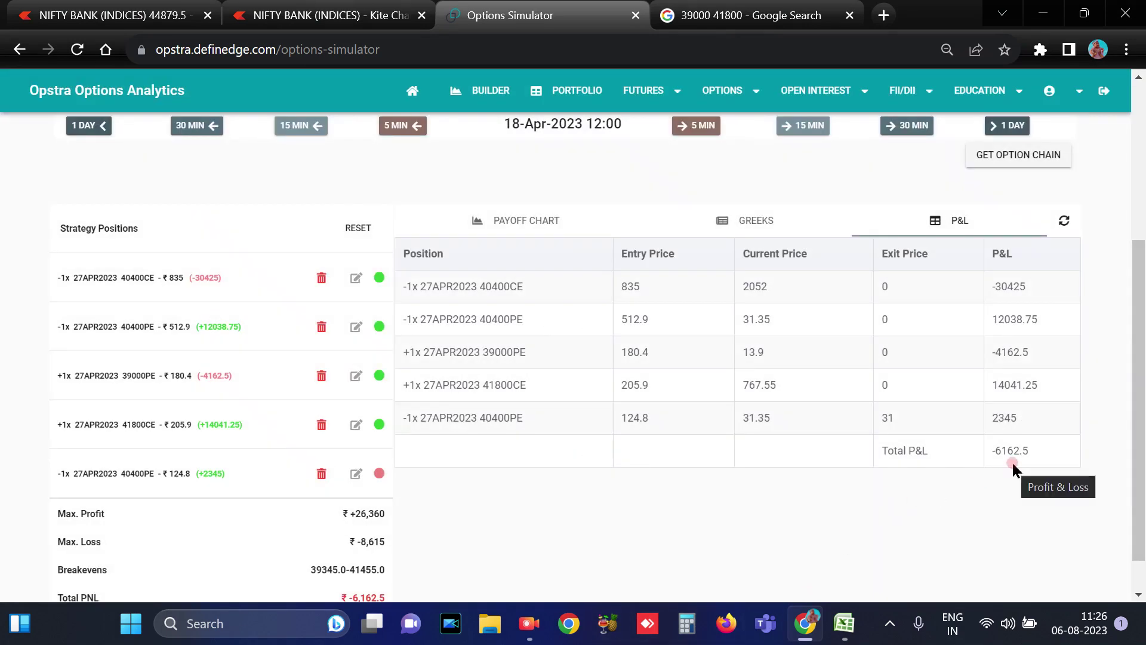
- Review the strategy's payoff chart and load the 27APR2023 option chain for 18-Apr-2023 12:00 to compare put deltas and premiums
{"action": "scroll", "coordinate": [624, 191], "scroll_direction": "up", "scroll_amount": 2}
{"action": "left_click", "coordinate": [540, 321]}
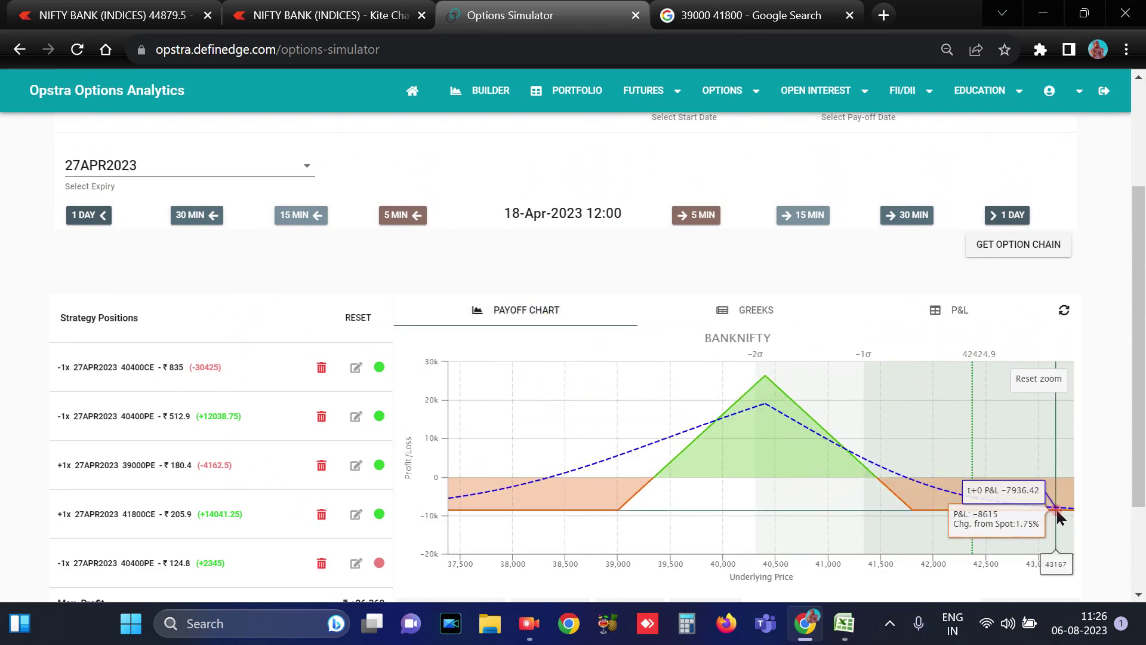
{"action": "left_click", "coordinate": [807, 326]}
{"action": "left_click", "coordinate": [972, 245]}
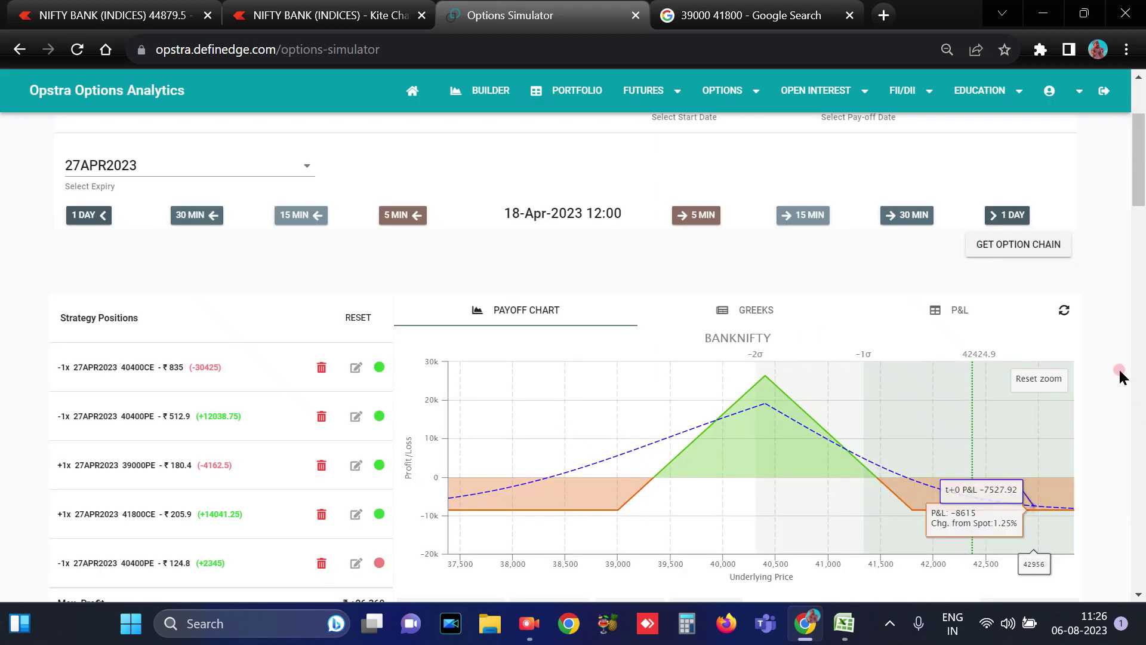
{"action": "left_click", "coordinate": [1117, 368]}
{"action": "scroll", "coordinate": [1116, 367], "scroll_direction": "down", "scroll_amount": 13}
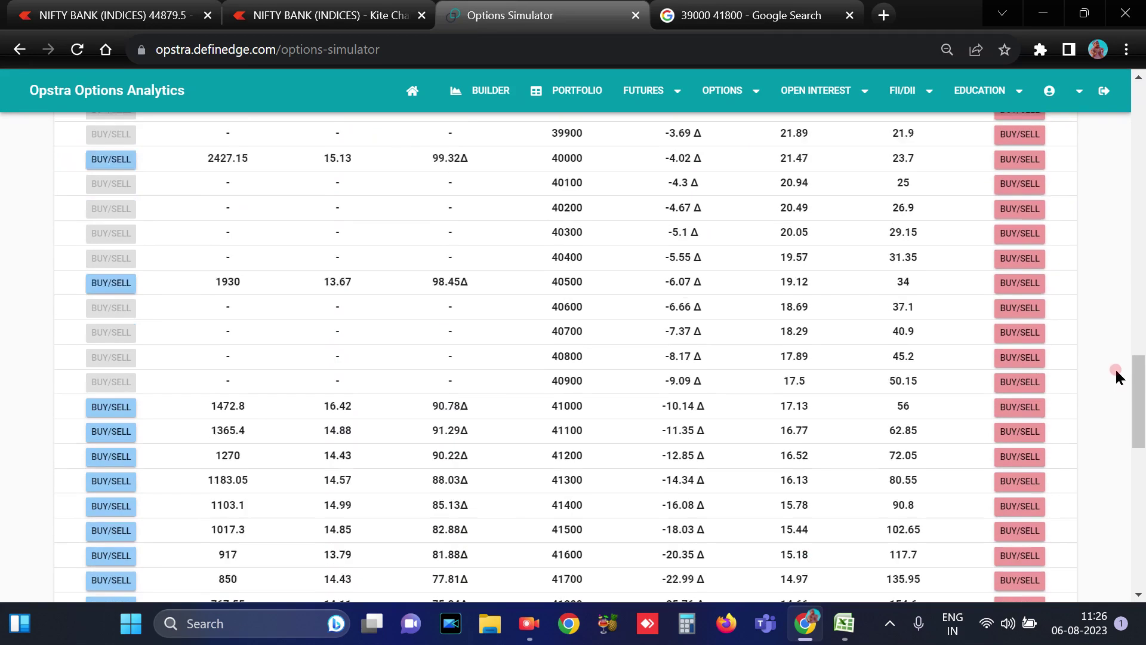
{"action": "scroll", "coordinate": [1115, 367], "scroll_direction": "down", "scroll_amount": 1}
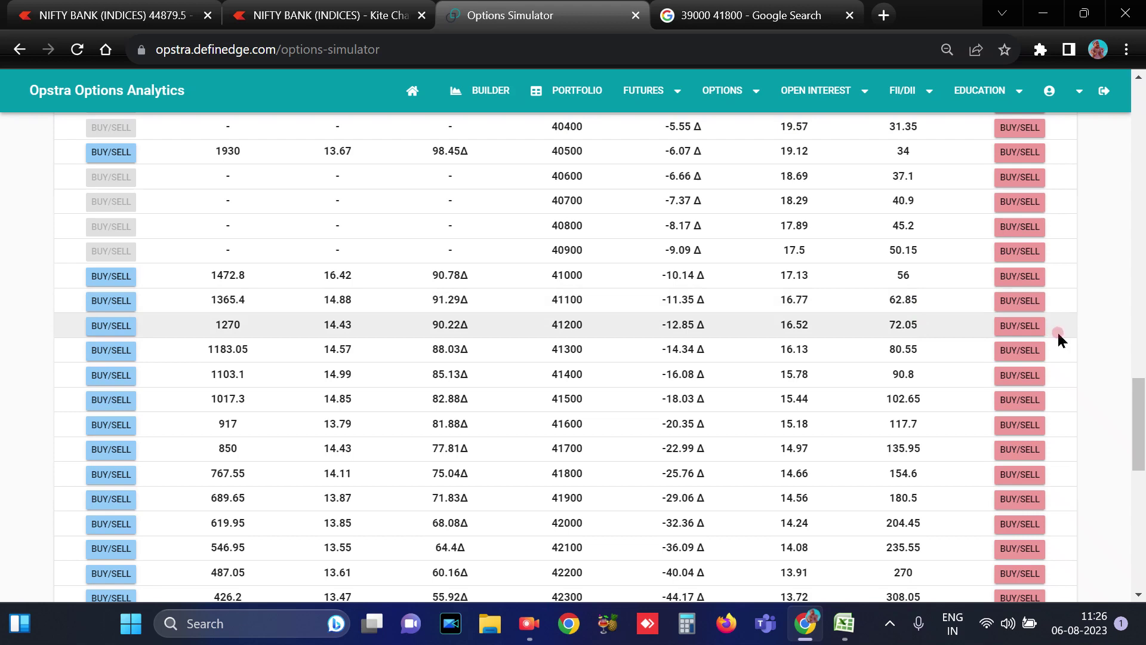
- Try a one-lot short BANKNIFTY 27APR2023 41200PE as the replacement adjustment, check its payoff, and delete the position
{"action": "left_click", "coordinate": [1020, 327]}
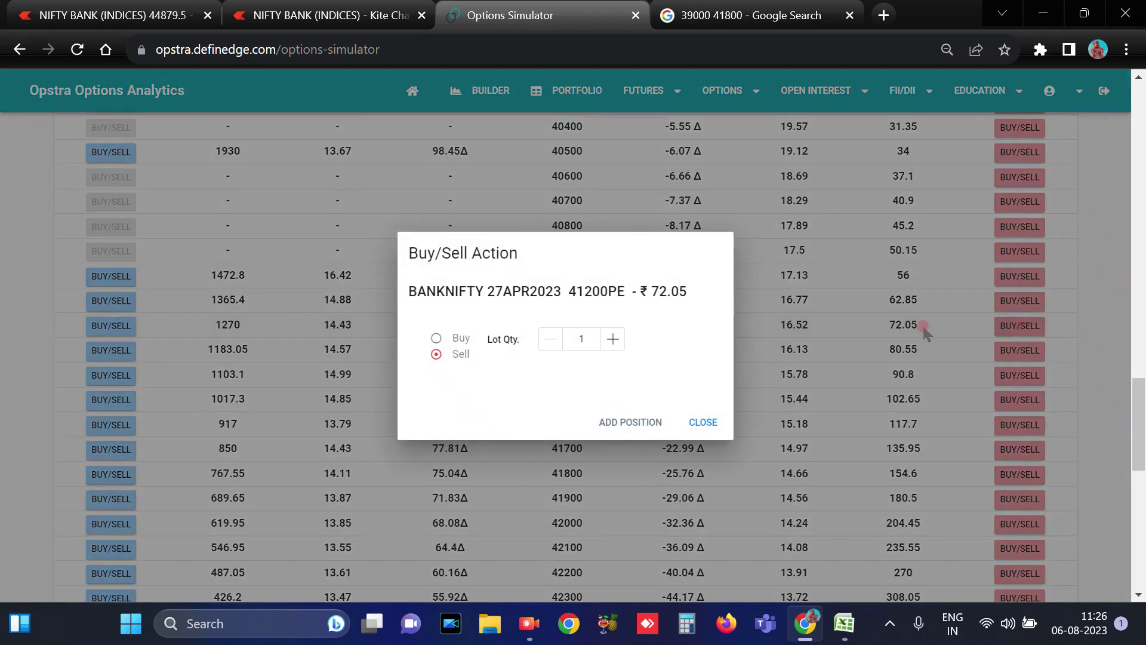
{"action": "left_click", "coordinate": [630, 422]}
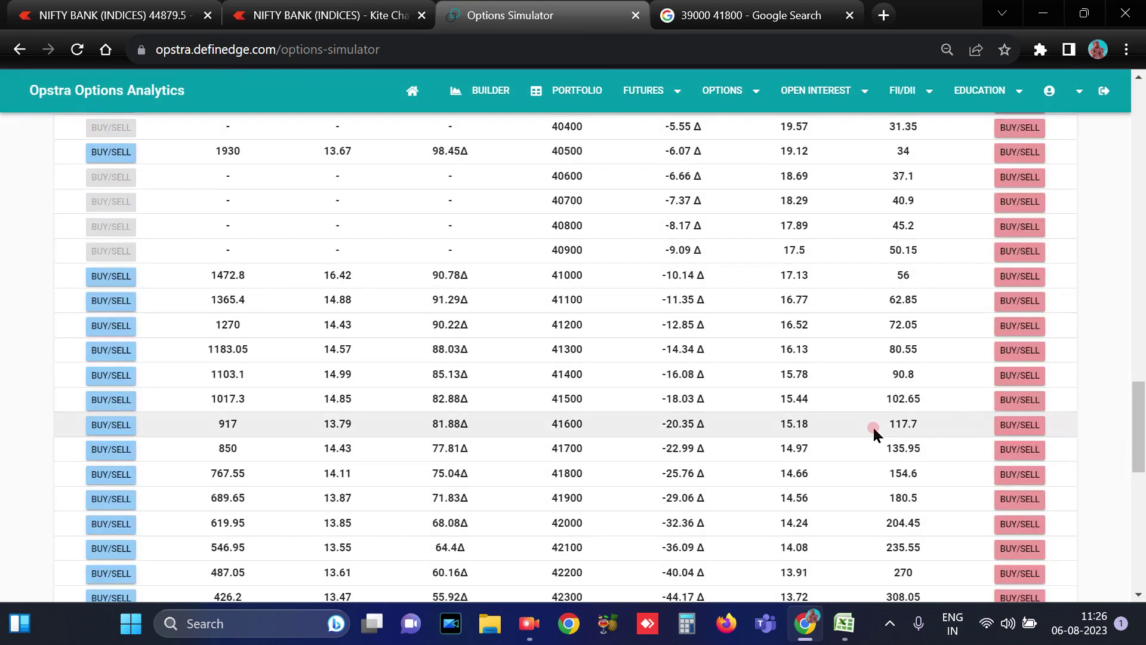
{"action": "scroll", "coordinate": [917, 472], "scroll_direction": "up", "scroll_amount": 20}
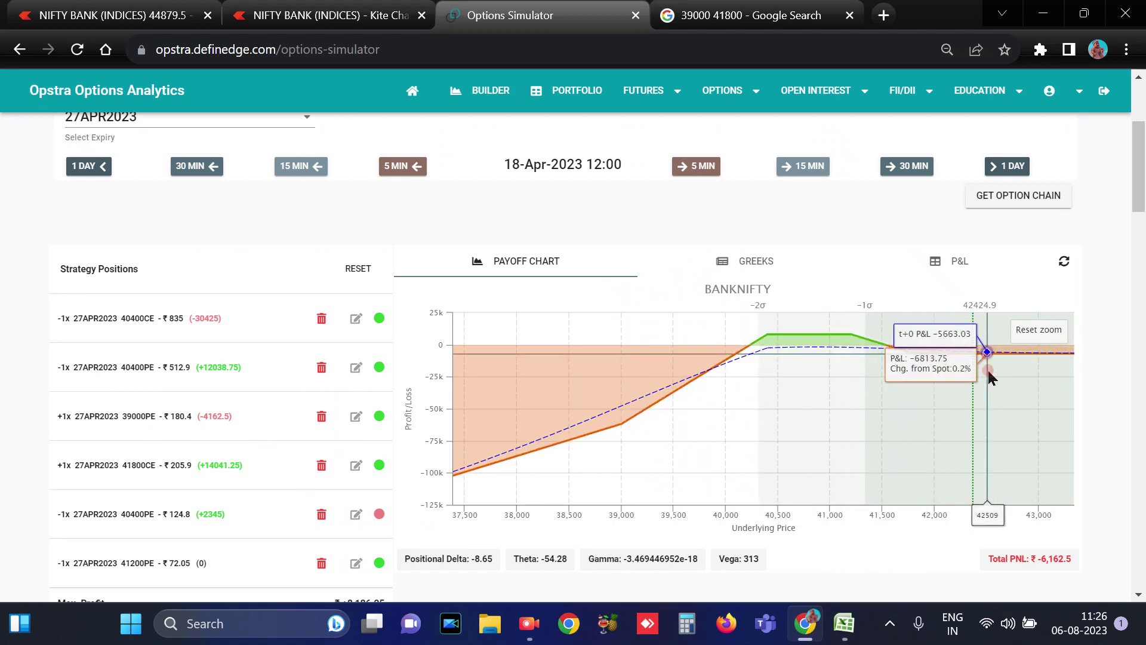
{"action": "scroll", "coordinate": [988, 375], "scroll_direction": "down", "scroll_amount": 20}
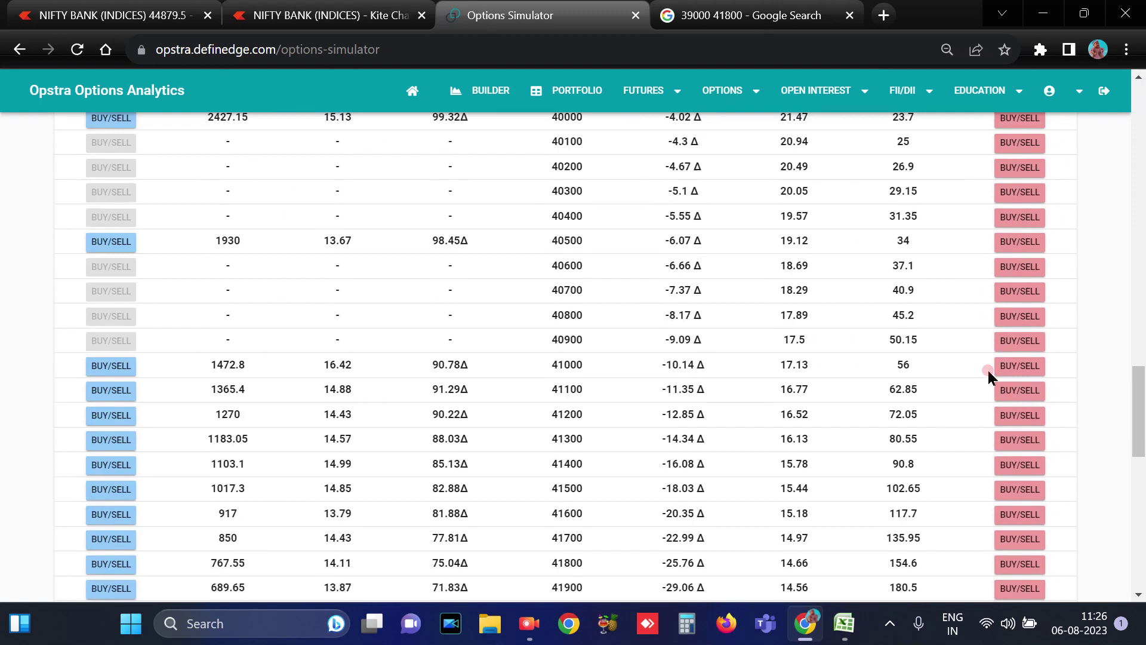
{"action": "scroll", "coordinate": [987, 367], "scroll_direction": "up", "scroll_amount": 20}
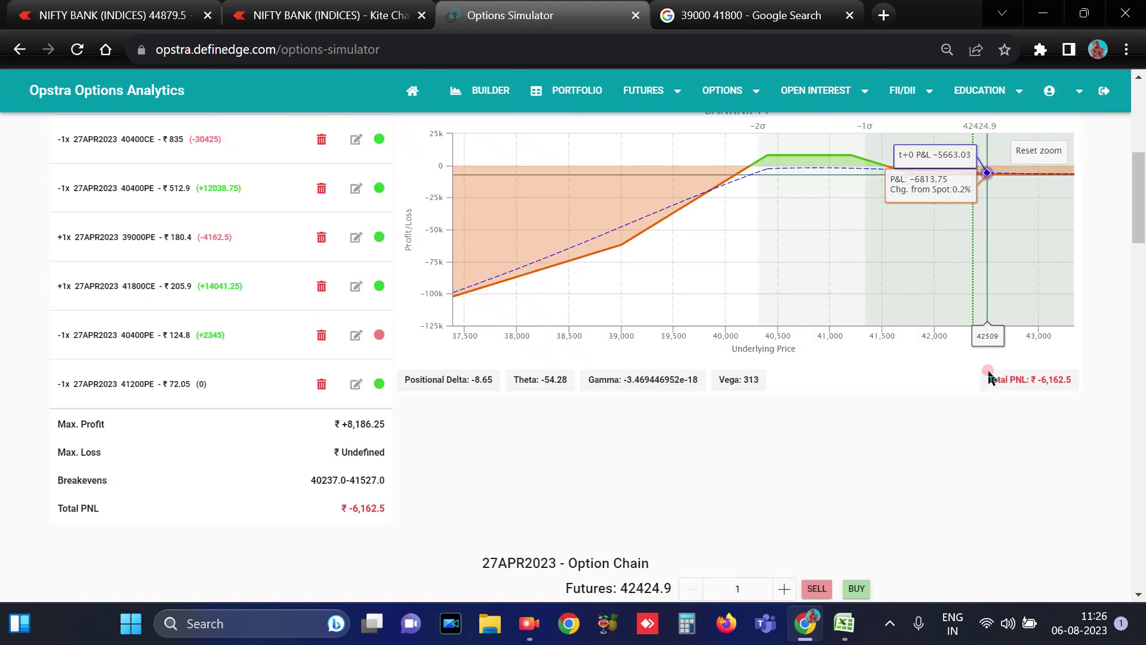
{"action": "left_click", "coordinate": [323, 385]}
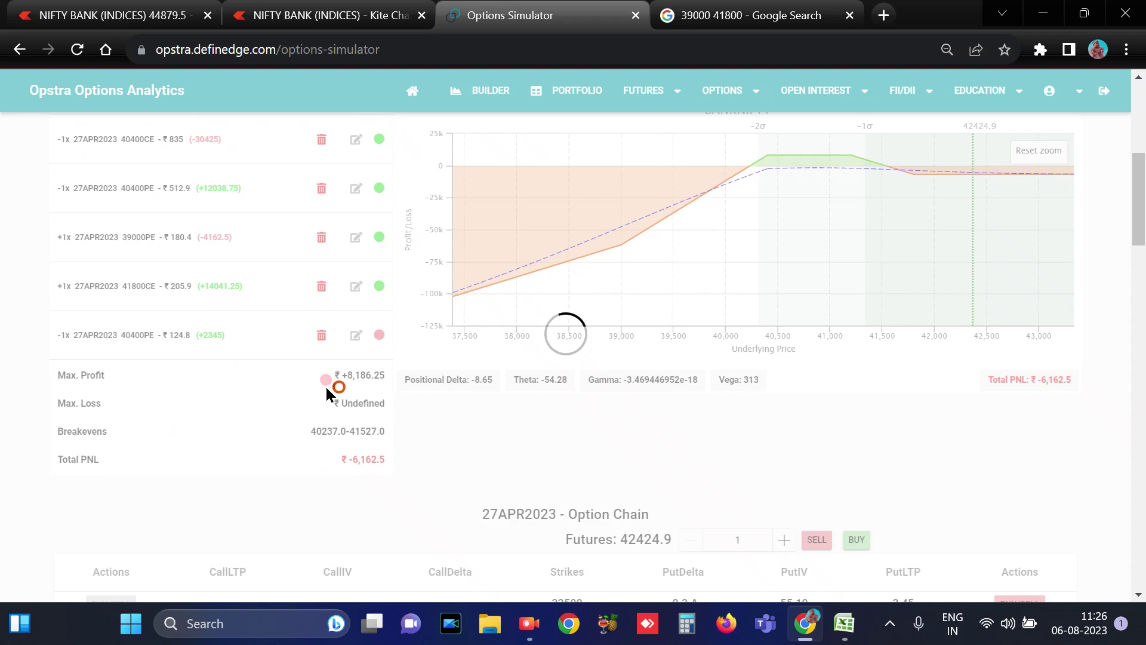
- Test a one-lot short of the higher-premium BANKNIFTY 27APR2023 41500PE against the payoff chart, and remove it again
{"action": "scroll", "coordinate": [950, 399], "scroll_direction": "down", "scroll_amount": 20}
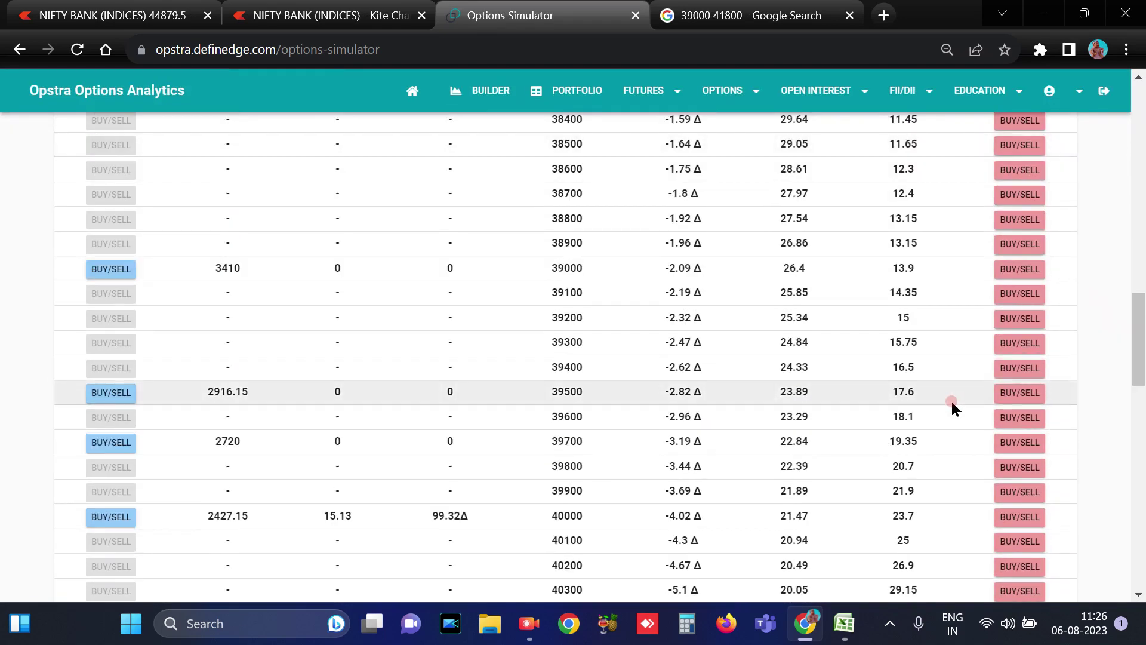
{"action": "scroll", "coordinate": [952, 404], "scroll_direction": "up", "scroll_amount": 8}
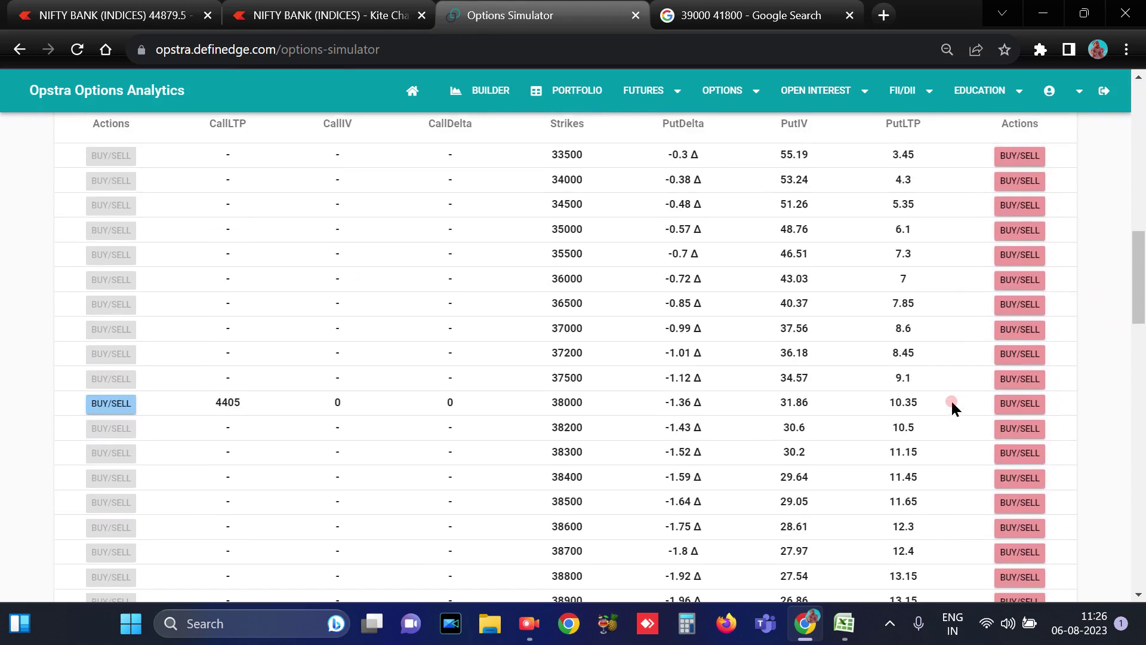
{"action": "scroll", "coordinate": [950, 398], "scroll_direction": "down", "scroll_amount": 13}
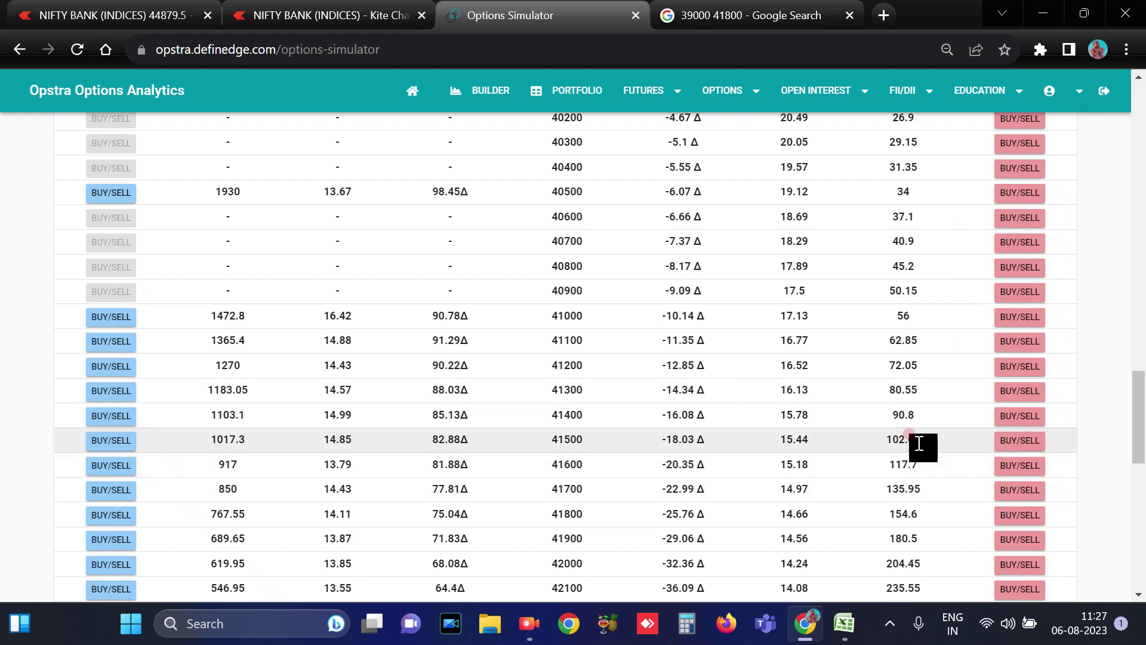
{"action": "left_click", "coordinate": [1018, 440]}
{"action": "left_click", "coordinate": [633, 425]}
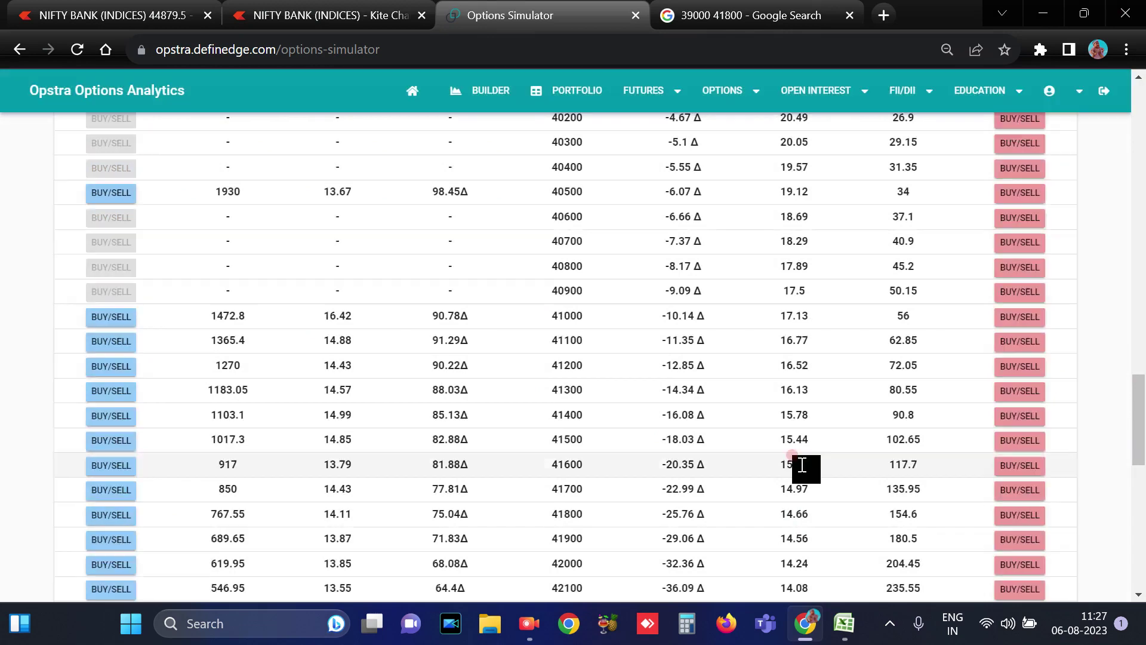
{"action": "scroll", "coordinate": [802, 460], "scroll_direction": "up", "scroll_amount": 5}
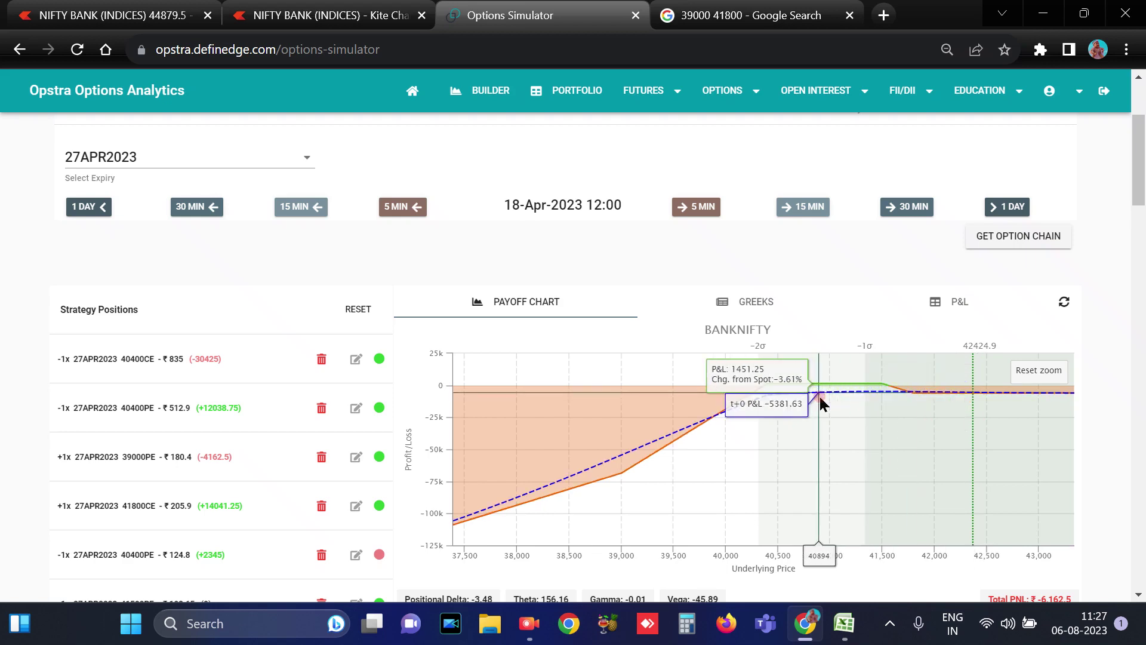
{"action": "scroll", "coordinate": [388, 474], "scroll_direction": "down", "scroll_amount": 3}
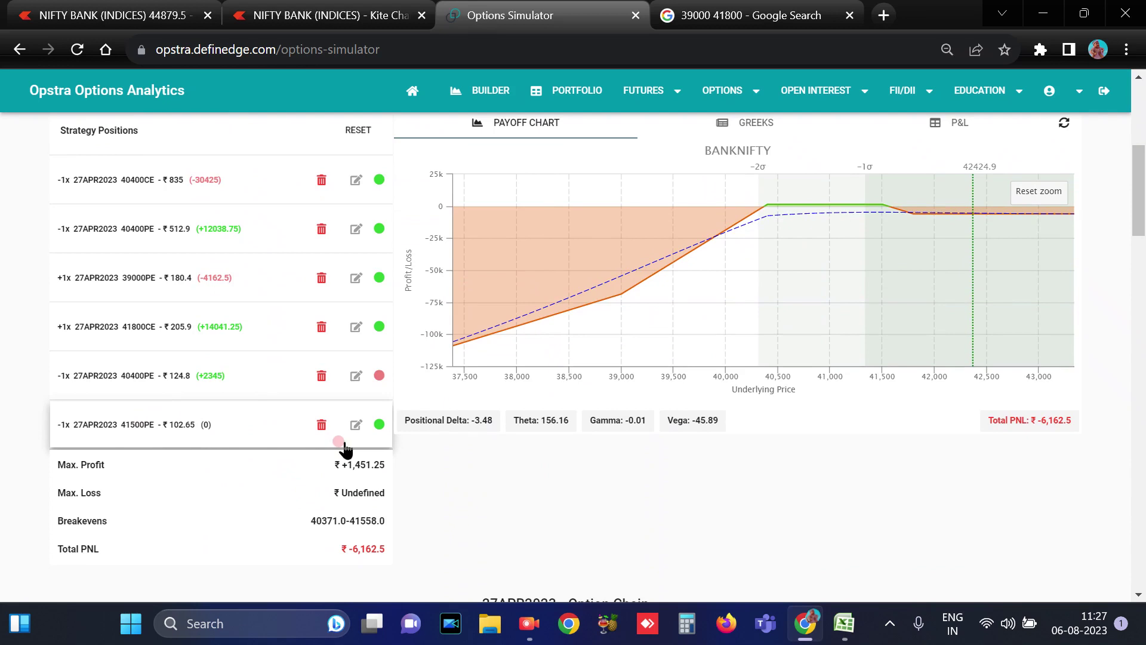
{"action": "left_click", "coordinate": [321, 425]}
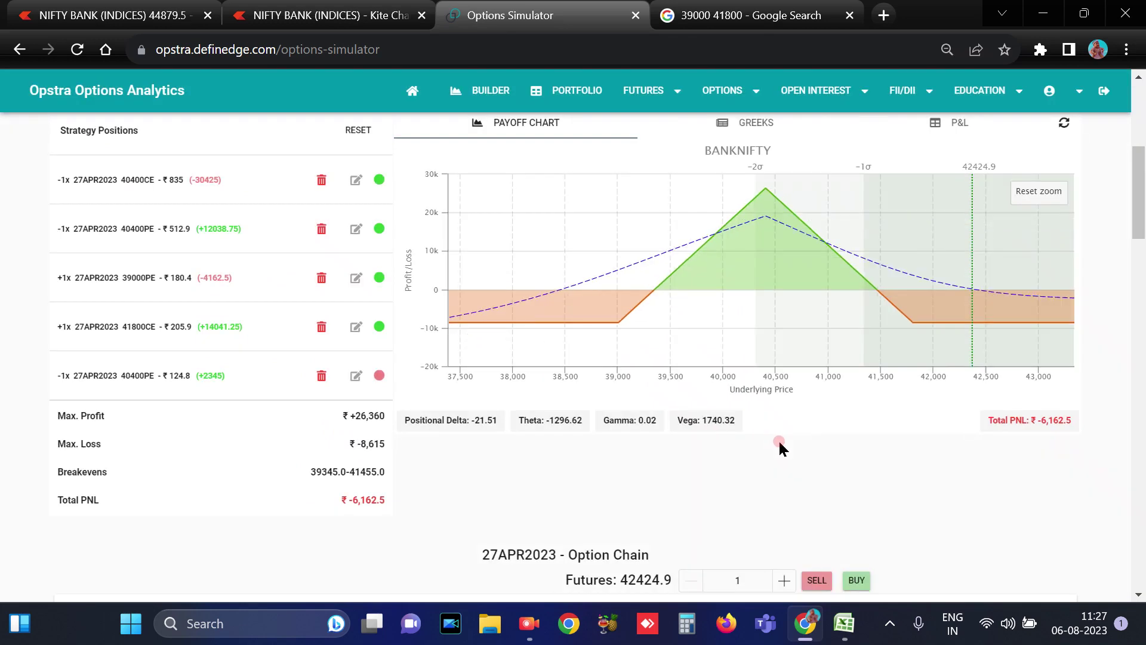
- Add a short position of one lot in the BANKNIFTY 27APR2023 41100PE as the new adjustment
{"action": "scroll", "coordinate": [1030, 476], "scroll_direction": "down", "scroll_amount": 10}
{"action": "scroll", "coordinate": [1036, 468], "scroll_direction": "up", "scroll_amount": 10}
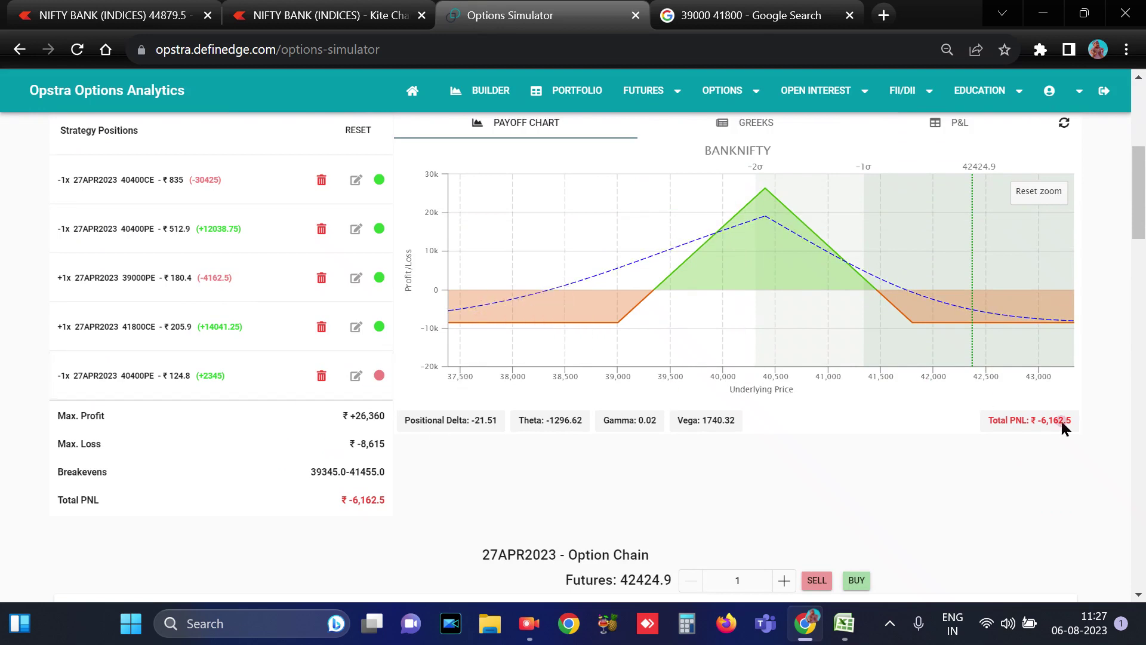
{"action": "scroll", "coordinate": [924, 433], "scroll_direction": "down", "scroll_amount": 10}
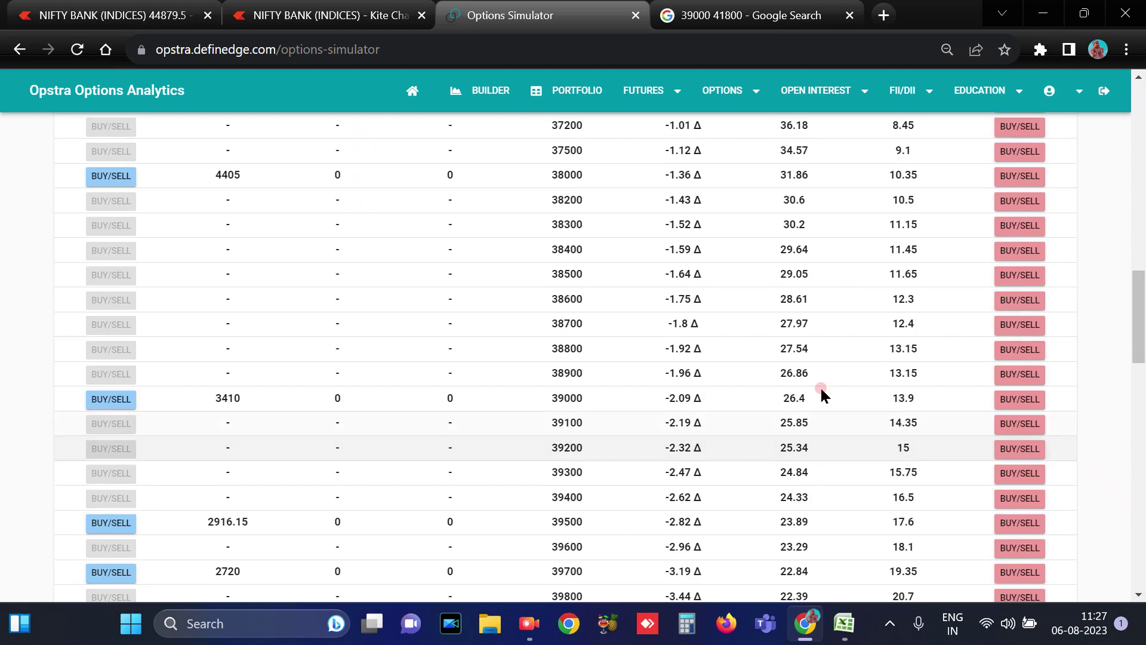
{"action": "scroll", "coordinate": [819, 400], "scroll_direction": "down", "scroll_amount": 1}
{"action": "scroll", "coordinate": [816, 404], "scroll_direction": "down", "scroll_amount": 8}
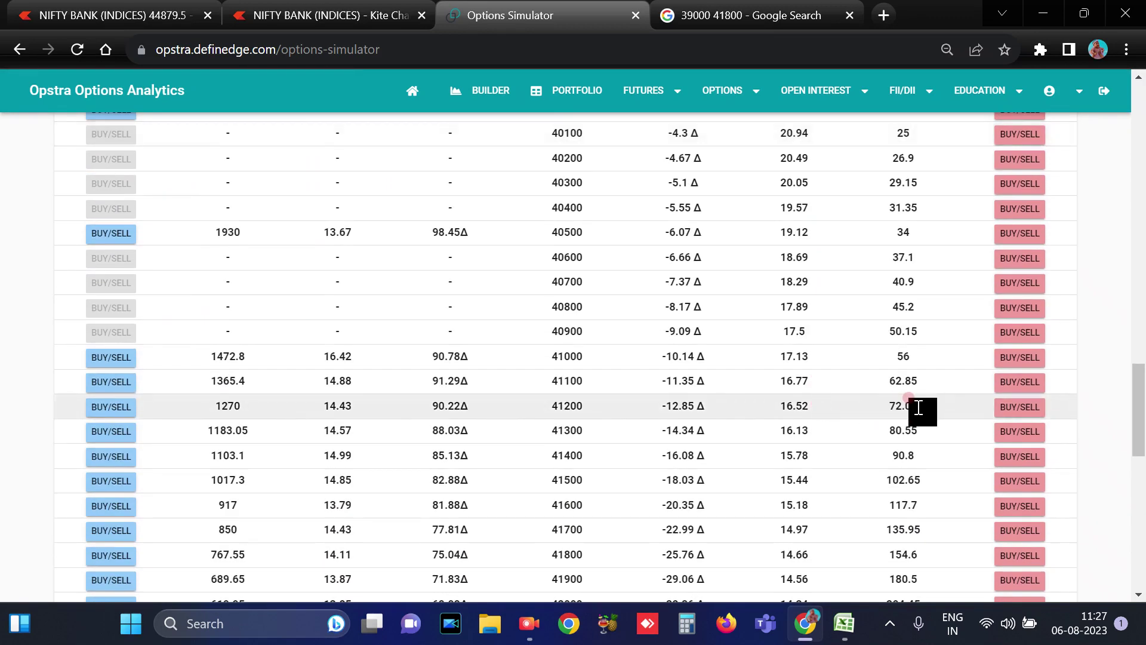
{"action": "left_click", "coordinate": [1039, 386]}
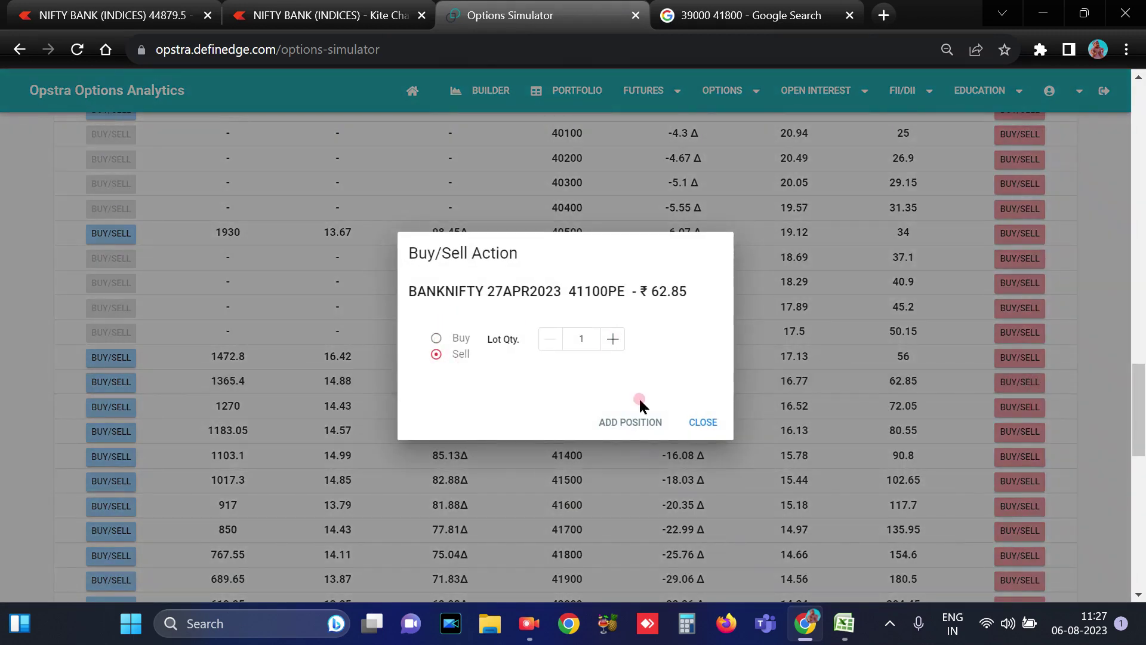
{"action": "left_click", "coordinate": [634, 418]}
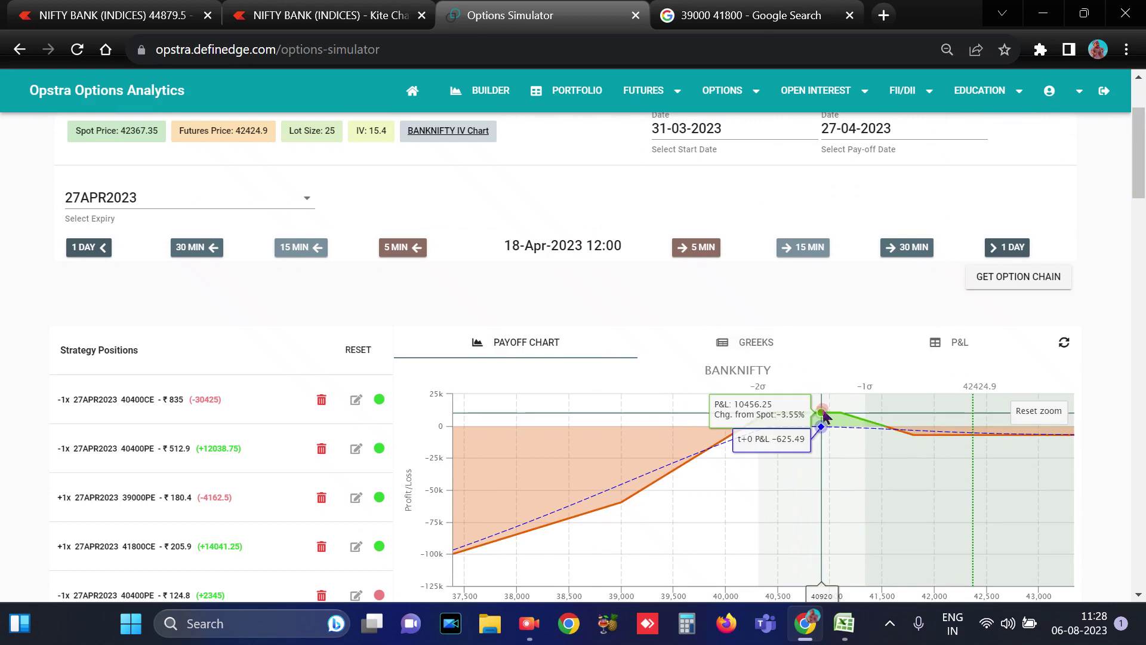
- Show the P&L table and advance the simulation by trading days to 24-Apr-2023 12:00, checking the 41100PE's current price along the way
{"action": "left_click", "coordinate": [933, 346]}
{"action": "scroll", "coordinate": [933, 347], "scroll_direction": "down", "scroll_amount": 1}
{"action": "left_click", "coordinate": [1016, 158]}
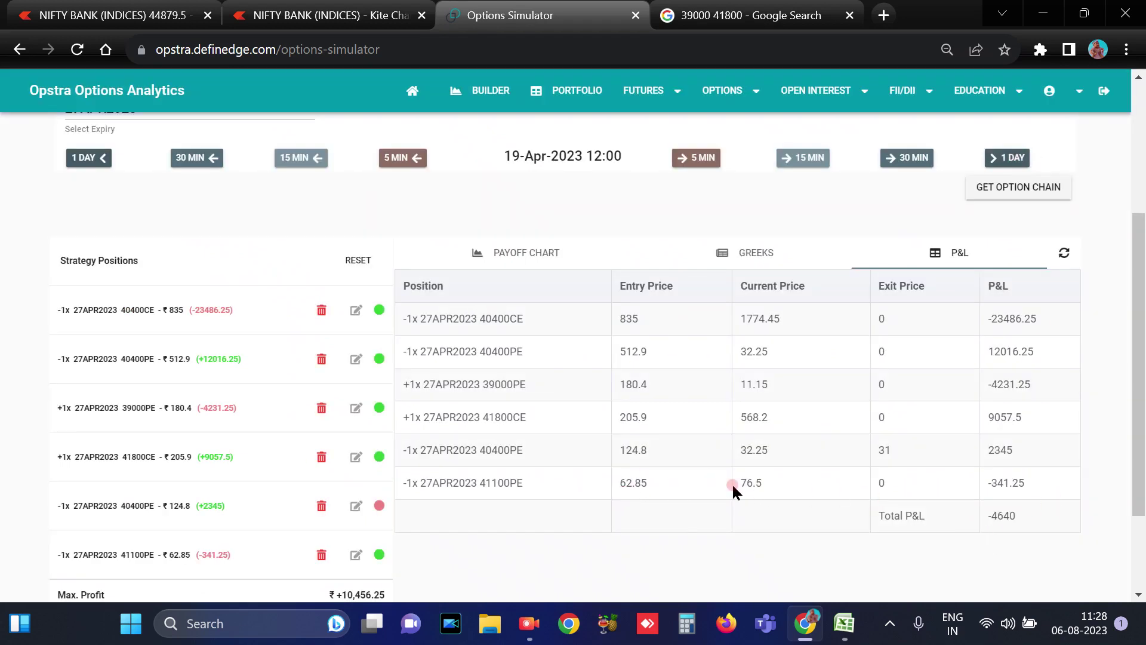
{"action": "left_click", "coordinate": [1005, 158]}
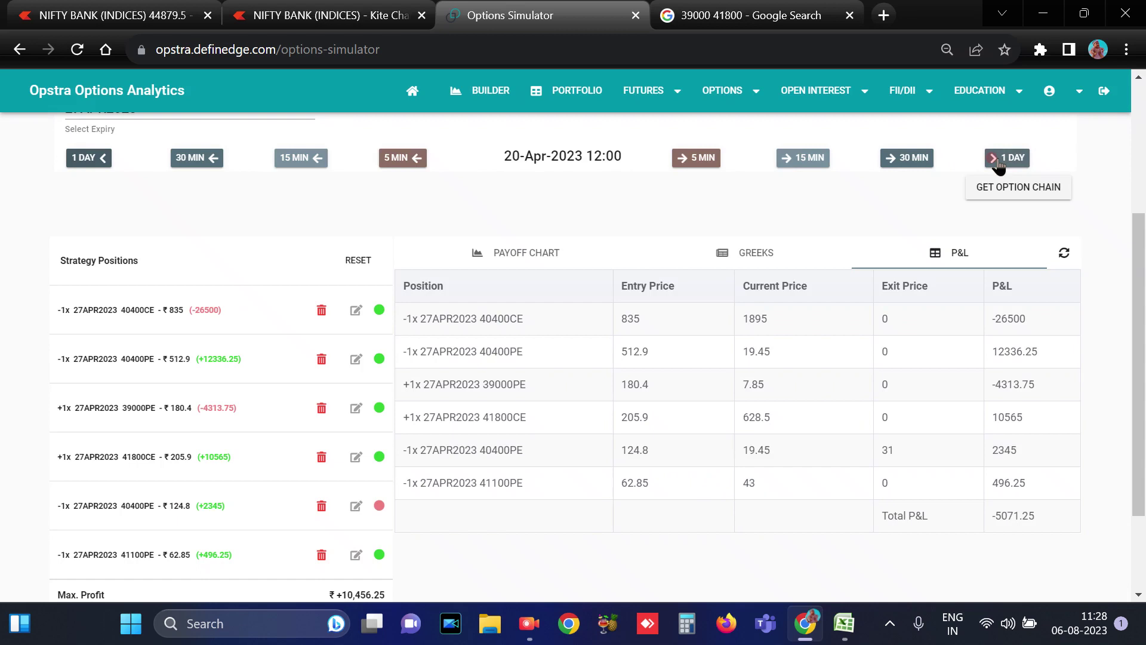
{"action": "left_click", "coordinate": [995, 245]}
{"action": "scroll", "coordinate": [916, 312], "scroll_direction": "down", "scroll_amount": 1}
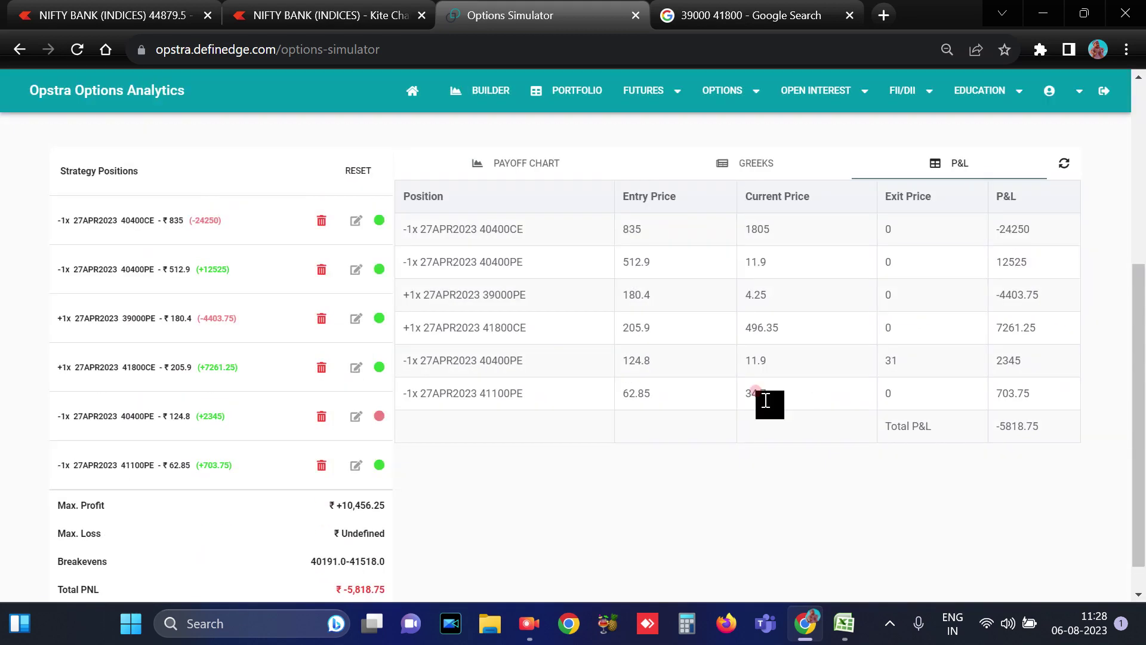
{"action": "scroll", "coordinate": [983, 203], "scroll_direction": "up", "scroll_amount": 1}
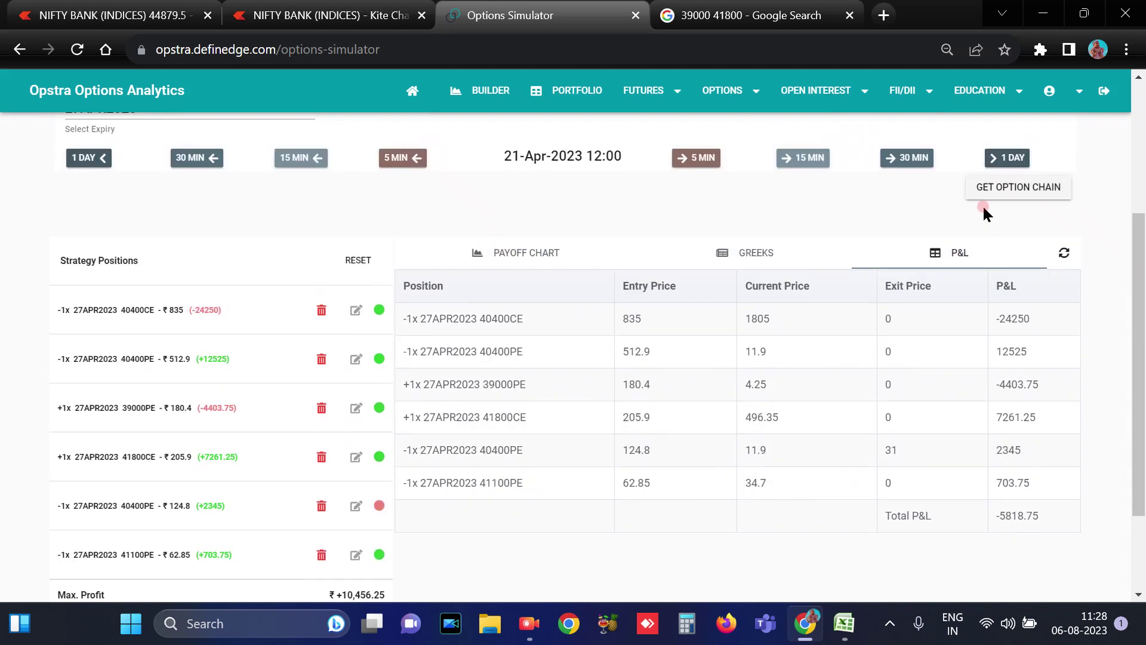
{"action": "left_click", "coordinate": [1016, 165]}
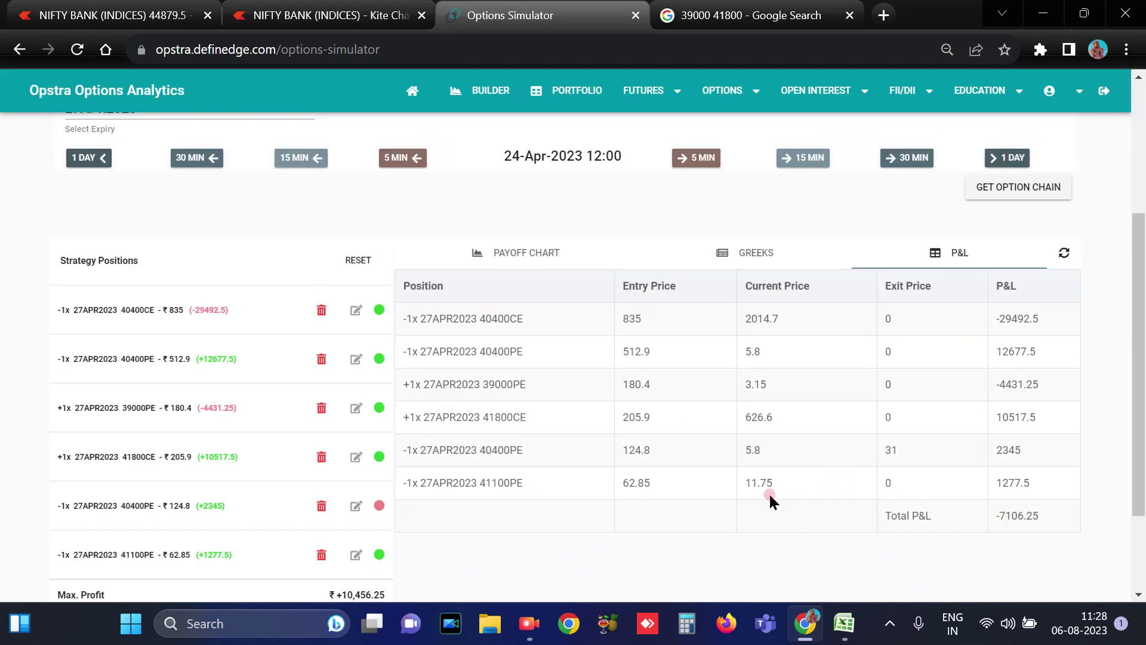
- Close the short 41100PE adjustment by setting its exit price to 11
{"action": "scroll", "coordinate": [768, 492], "scroll_direction": "down", "scroll_amount": 1}
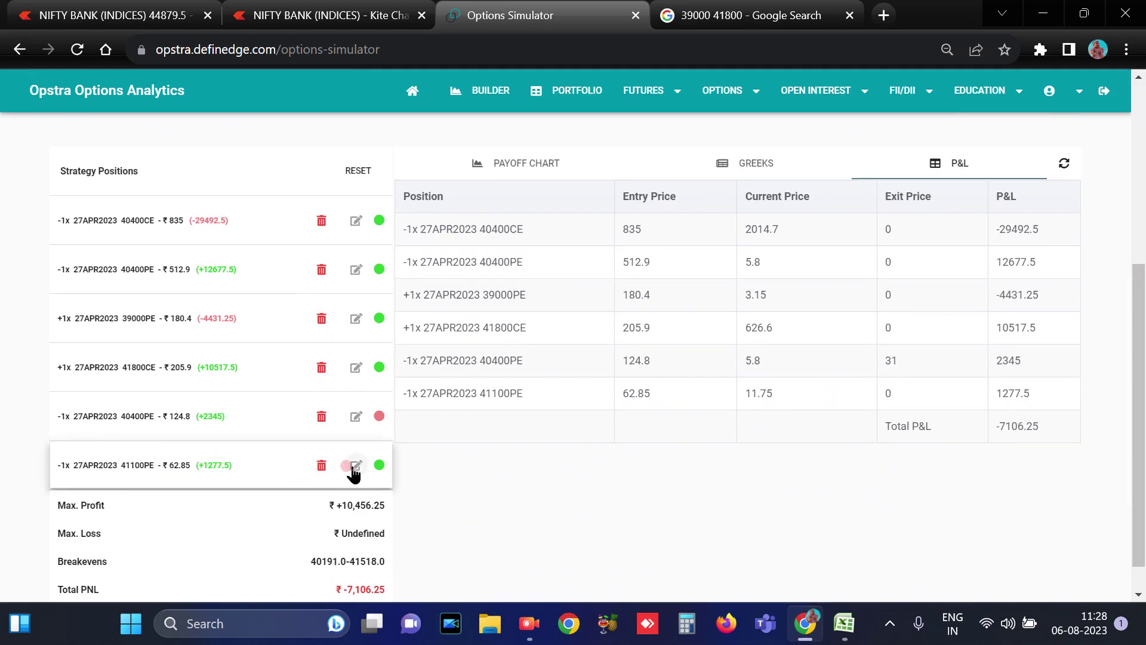
{"action": "left_click", "coordinate": [354, 468]}
{"action": "double_click", "coordinate": [435, 363]}
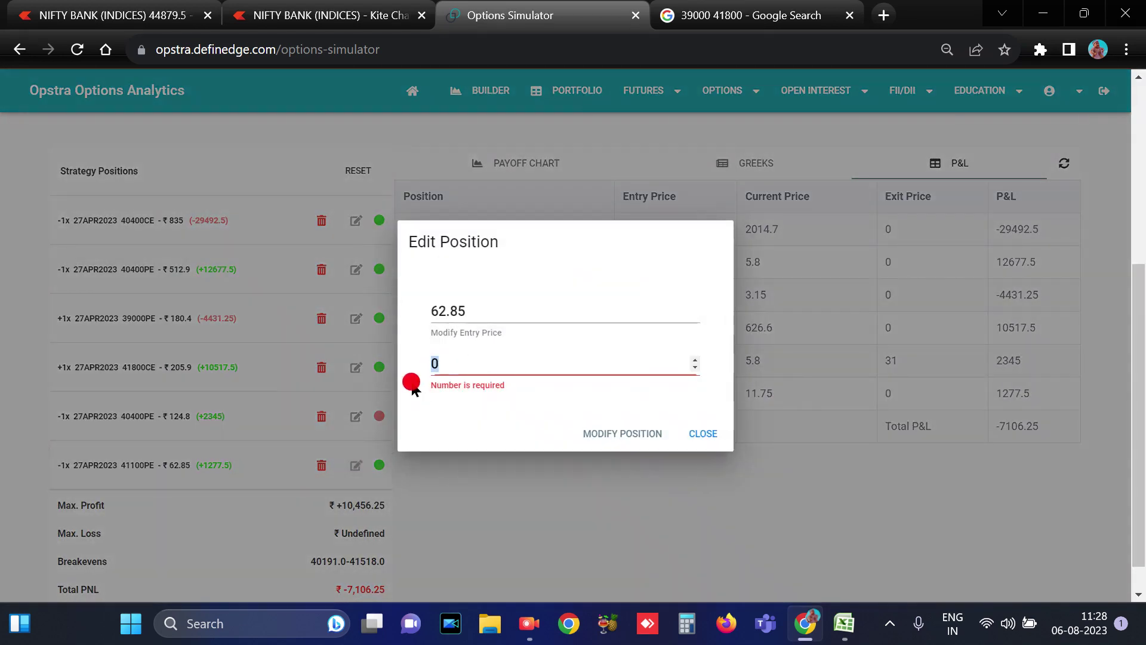
{"action": "type", "text": "11"}
{"action": "left_click", "coordinate": [594, 435]}
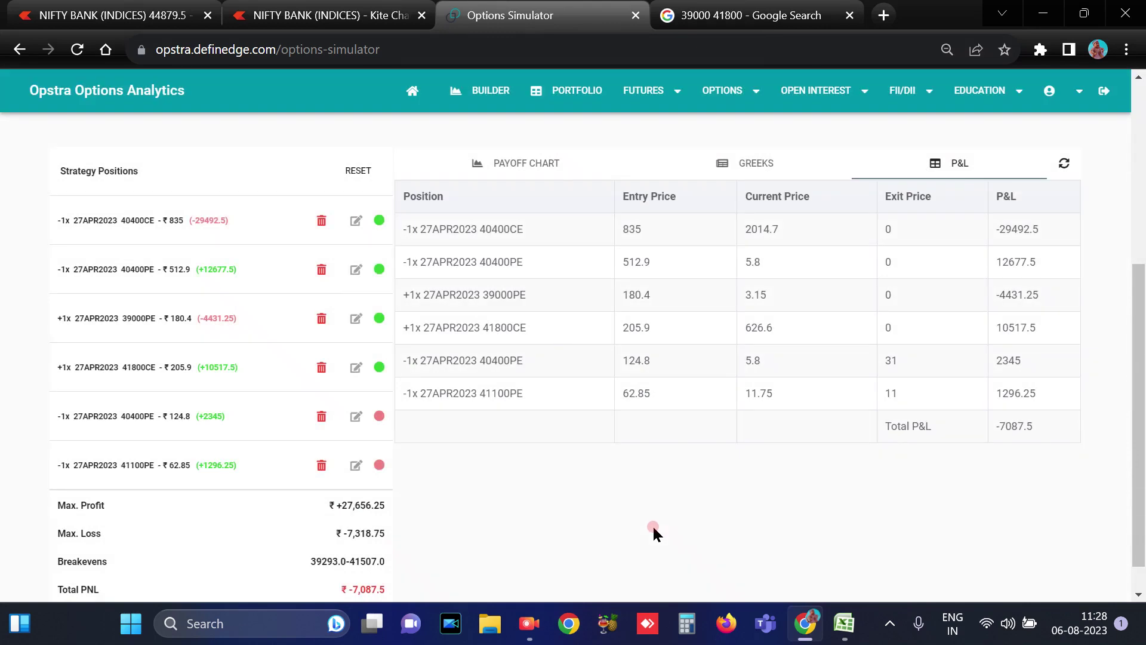
- Show the strategy's payoff chart and load the BANKNIFTY 27APR2023 option chain for 24-Apr-2023 12:00
{"action": "scroll", "coordinate": [651, 524], "scroll_direction": "up", "scroll_amount": 5}
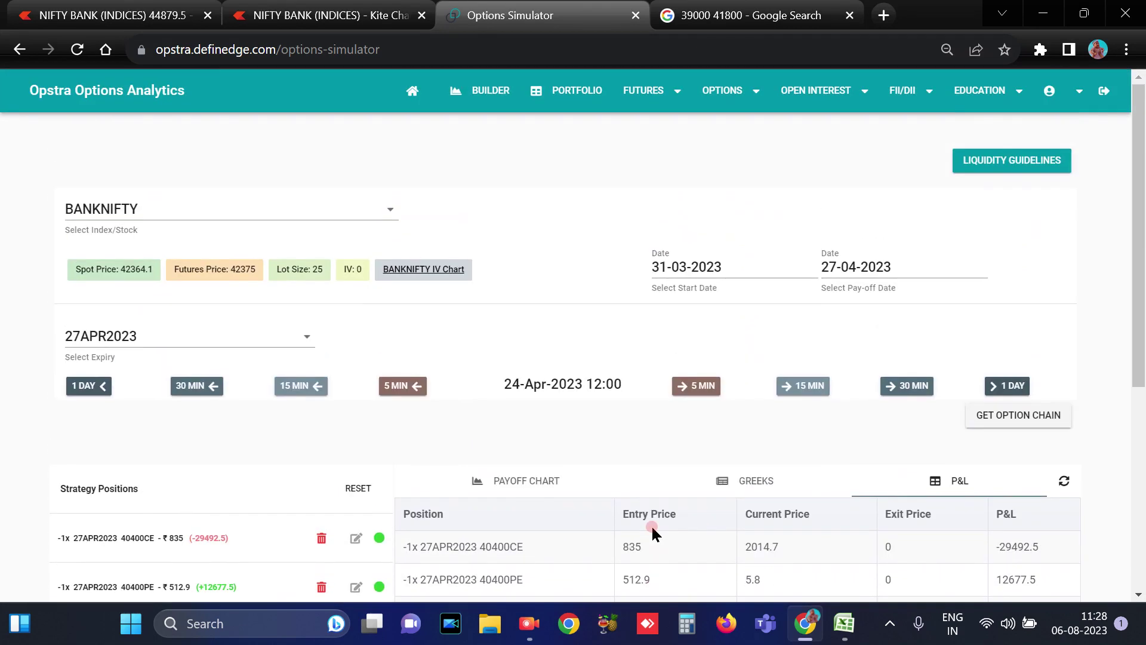
{"action": "left_click", "coordinate": [472, 481]}
{"action": "scroll", "coordinate": [769, 532], "scroll_direction": "down", "scroll_amount": 5}
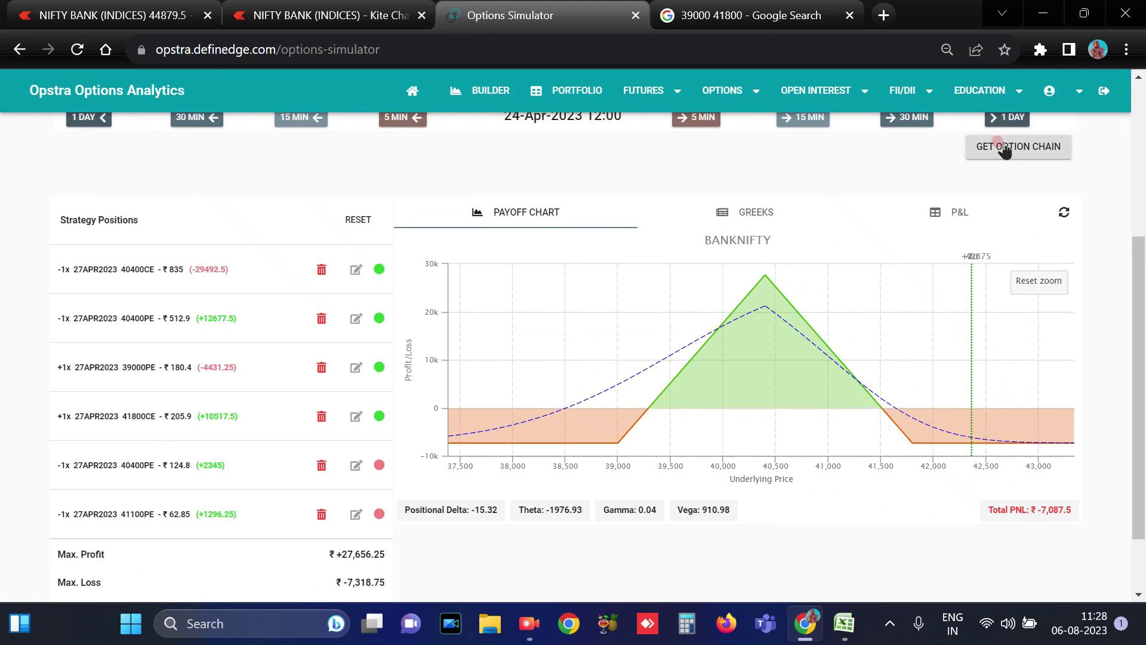
{"action": "scroll", "coordinate": [1023, 561], "scroll_direction": "down", "scroll_amount": 1}
{"action": "scroll", "coordinate": [1023, 561], "scroll_direction": "up", "scroll_amount": 1}
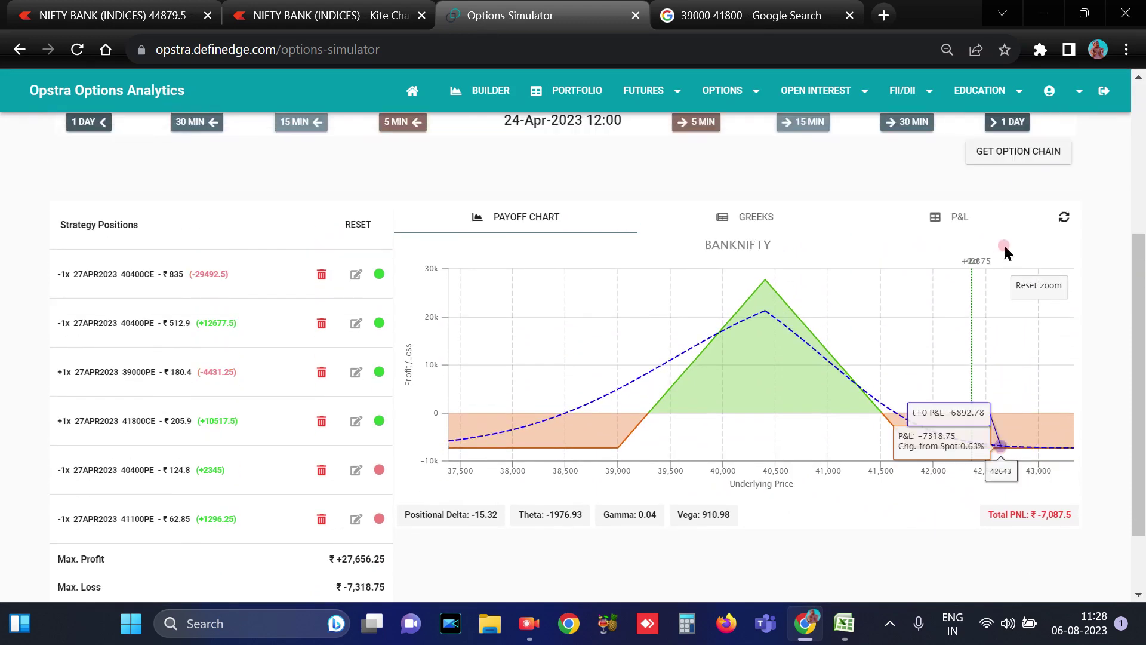
{"action": "left_click", "coordinate": [1010, 153]}
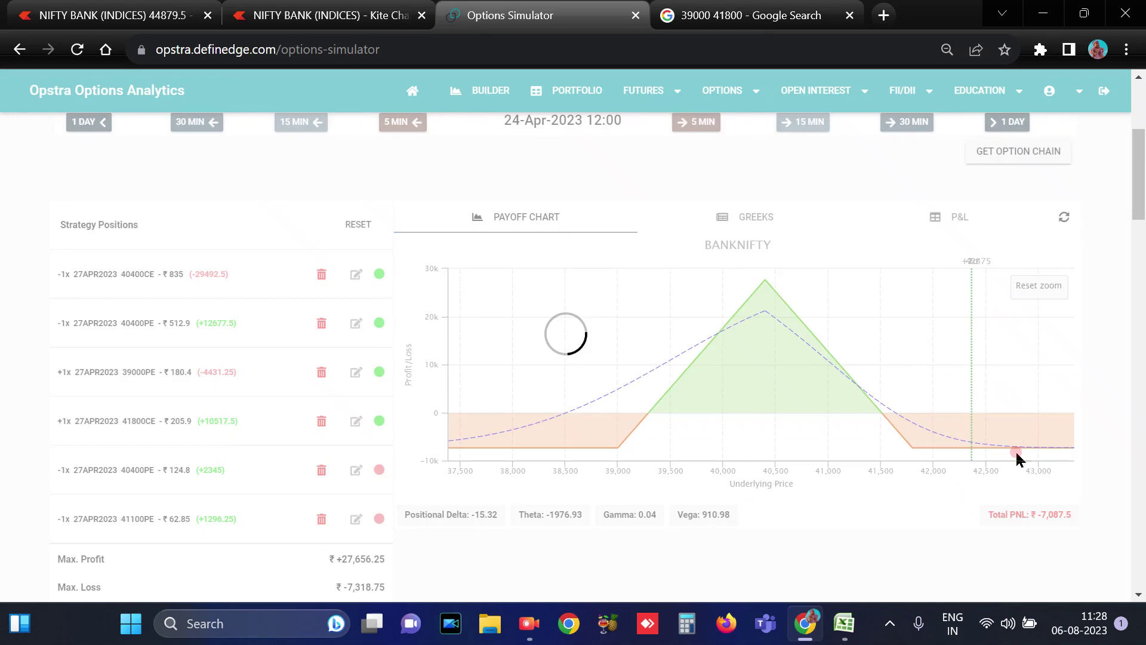
- Test a one-lot short of the BANKNIFTY 27APR2023 41800PE against the payoff chart, and remove it again
{"action": "scroll", "coordinate": [1016, 453], "scroll_direction": "down", "scroll_amount": 10}
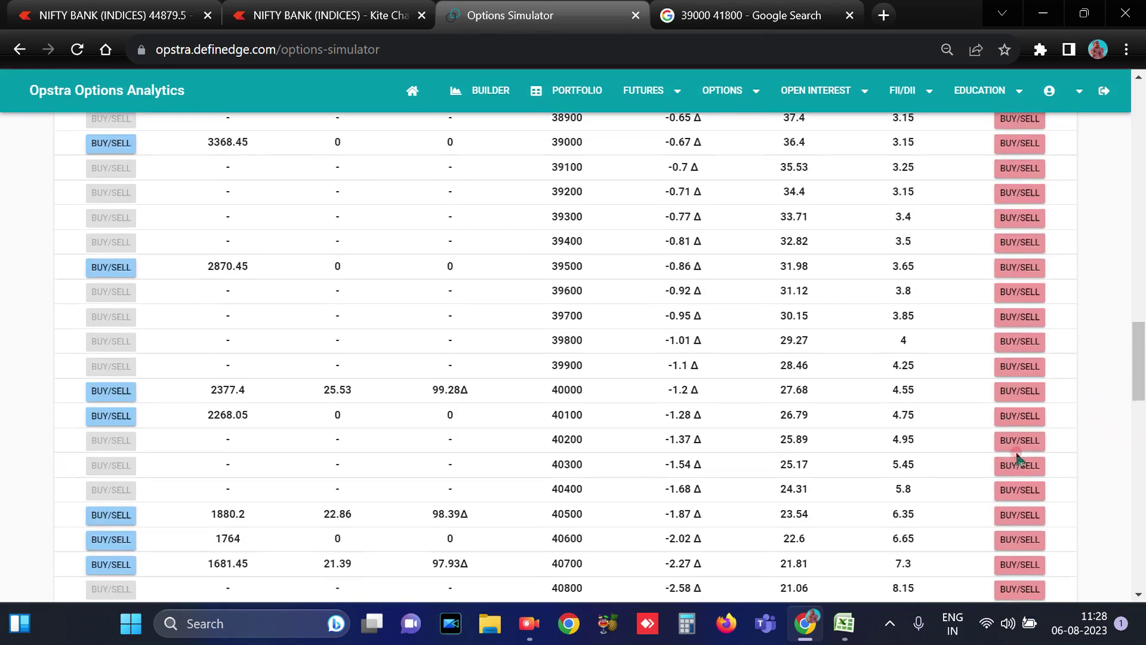
{"action": "scroll", "coordinate": [1017, 457], "scroll_direction": "down", "scroll_amount": 8}
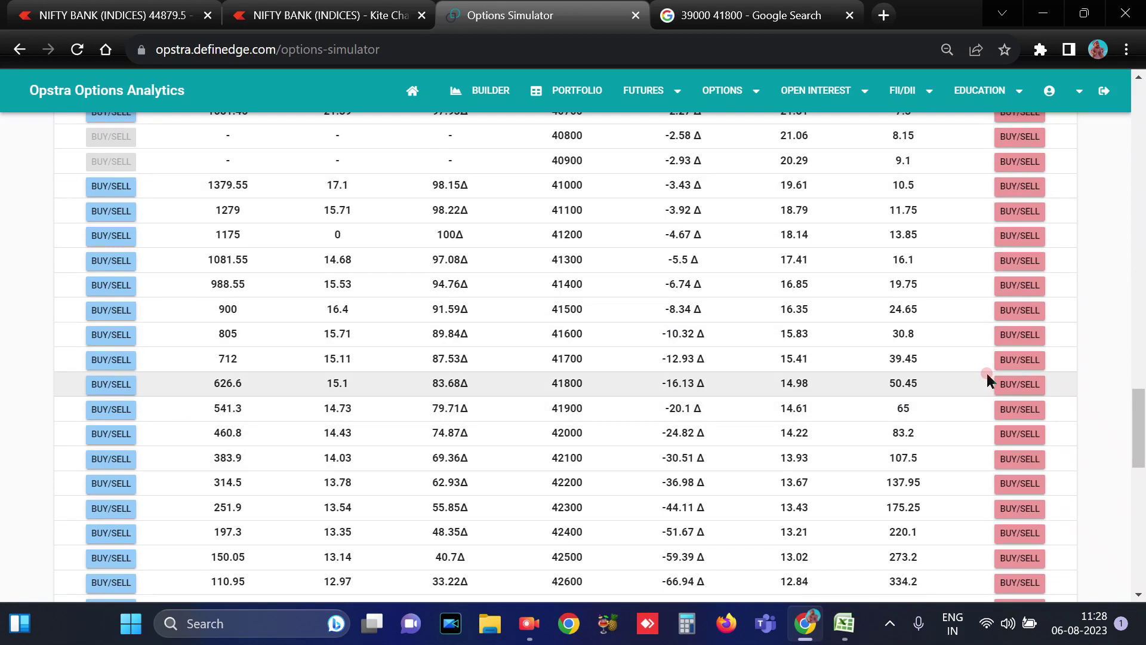
{"action": "left_click", "coordinate": [1021, 385]}
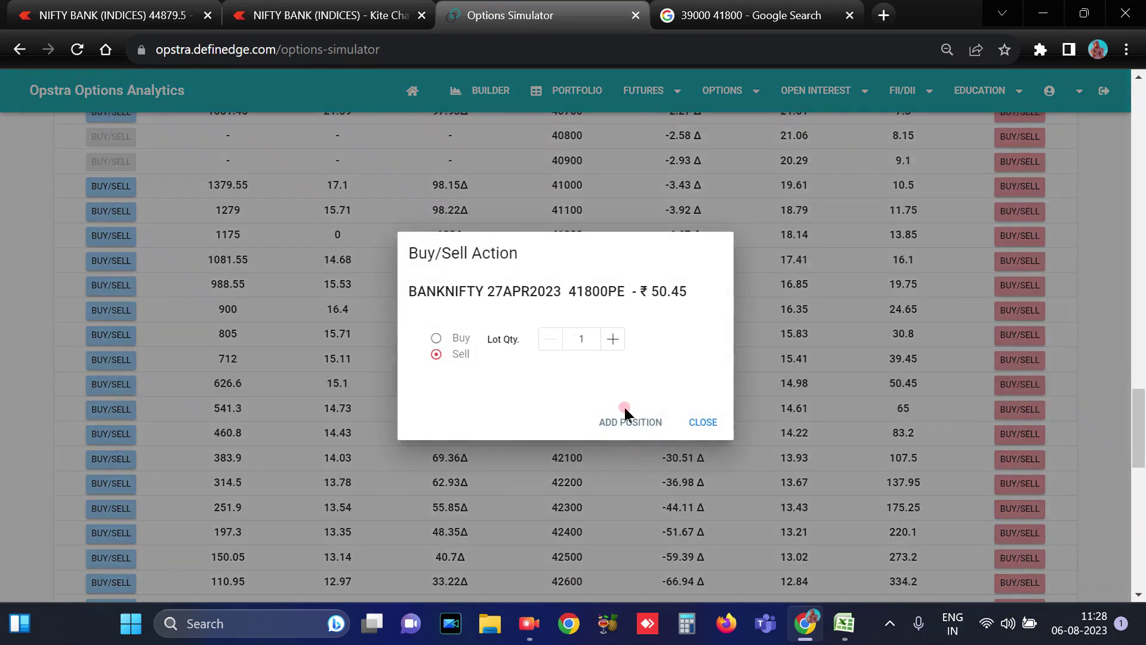
{"action": "left_click", "coordinate": [601, 422]}
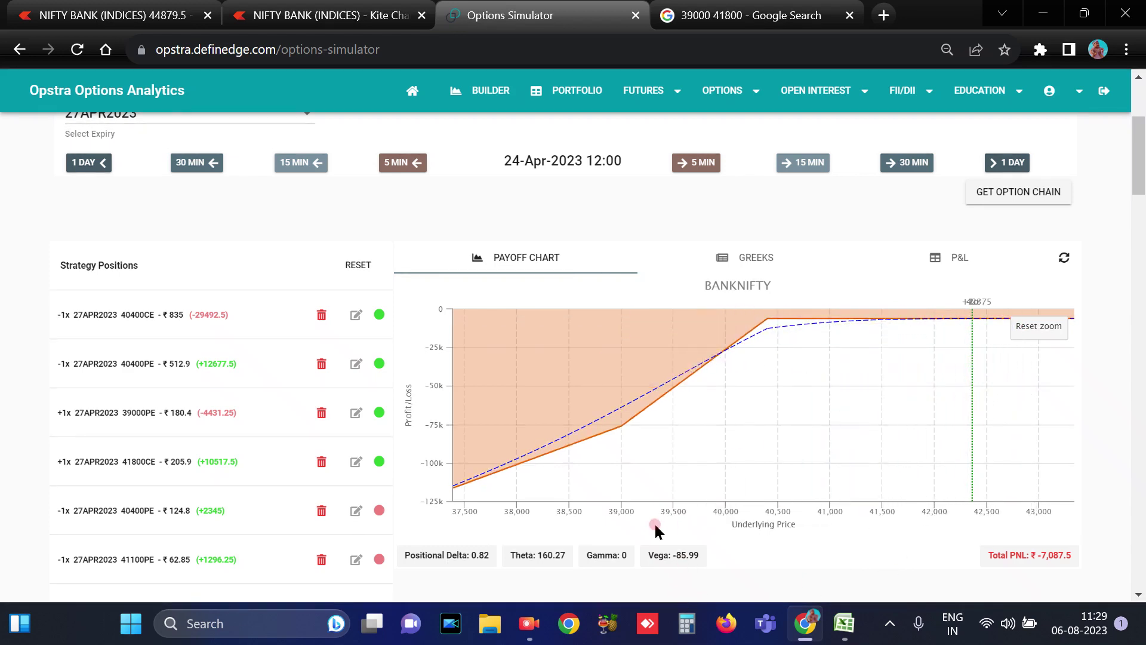
{"action": "scroll", "coordinate": [653, 522], "scroll_direction": "down", "scroll_amount": 1}
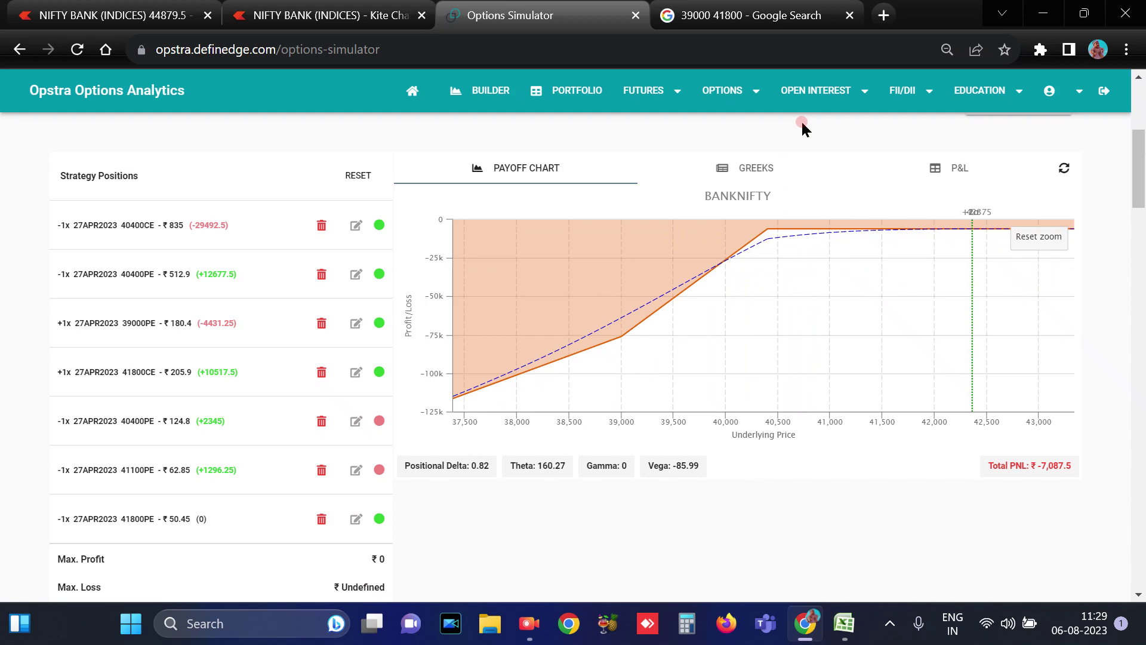
{"action": "left_click", "coordinate": [322, 518]}
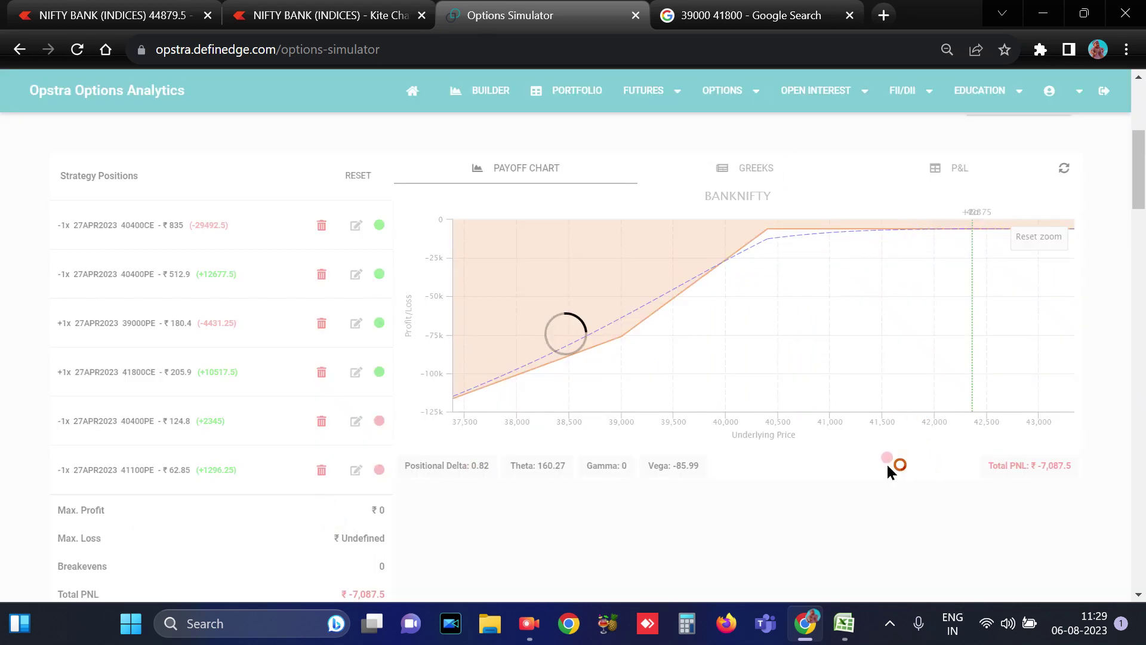
- Try a one-lot short of the BANKNIFTY 27APR2023 41700PE, check its effect on the payoff, and delete it
{"action": "scroll", "coordinate": [914, 388], "scroll_direction": "down", "scroll_amount": 10}
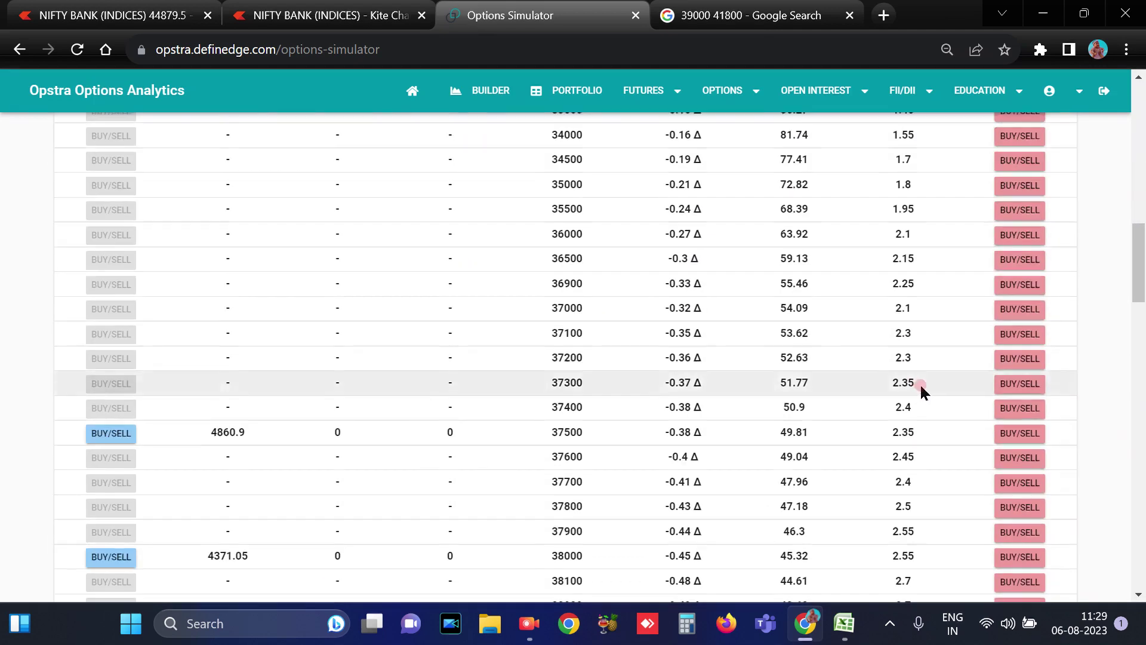
{"action": "scroll", "coordinate": [920, 388], "scroll_direction": "down", "scroll_amount": 17}
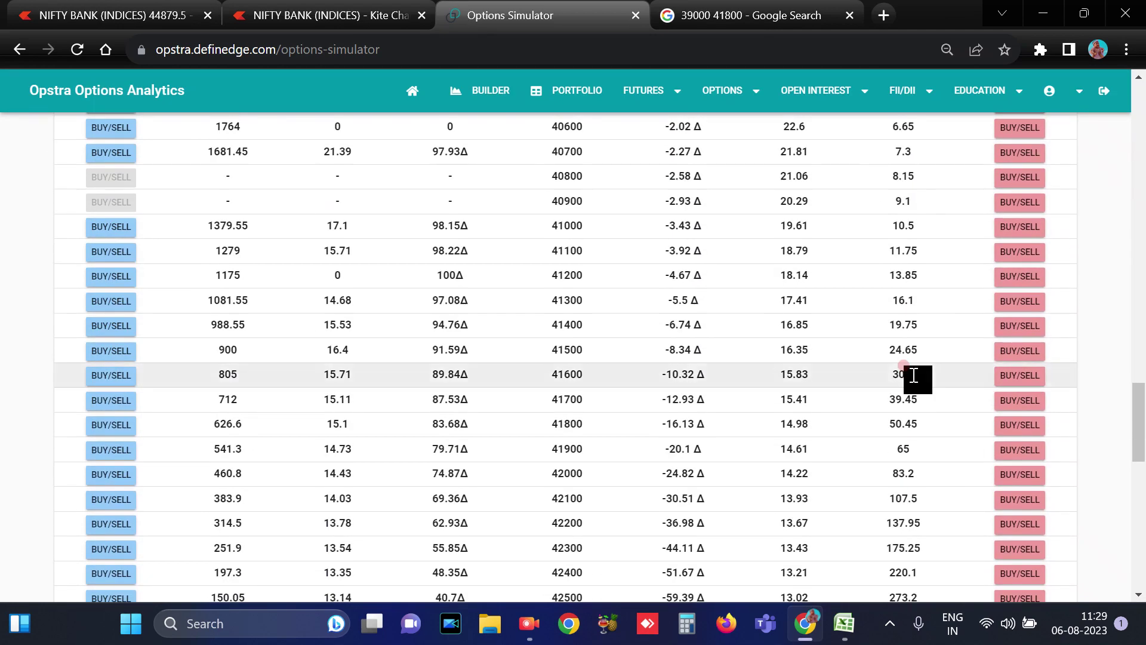
{"action": "left_click", "coordinate": [1022, 399]}
{"action": "left_click", "coordinate": [657, 422]}
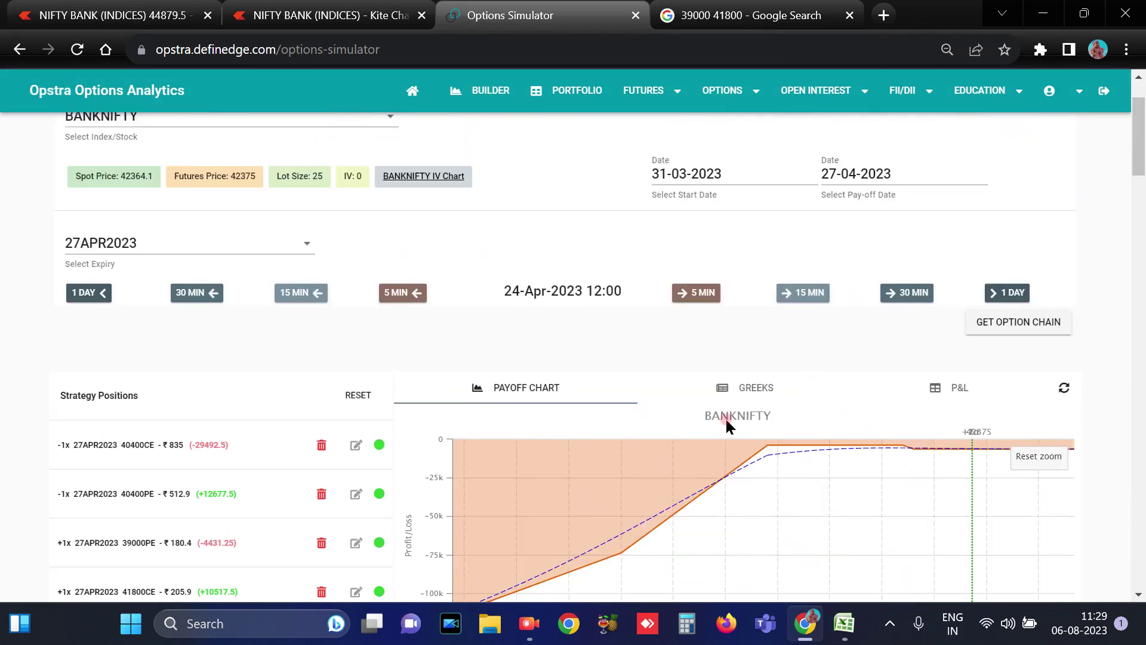
{"action": "scroll", "coordinate": [770, 460], "scroll_direction": "down", "scroll_amount": 8}
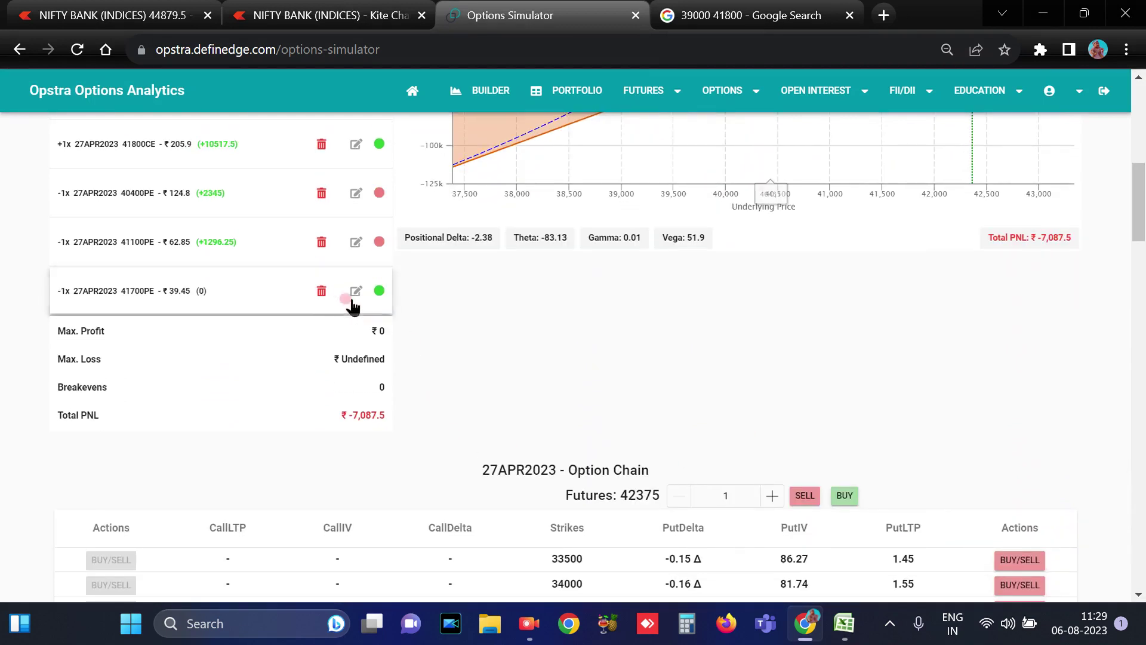
{"action": "left_click", "coordinate": [321, 290]}
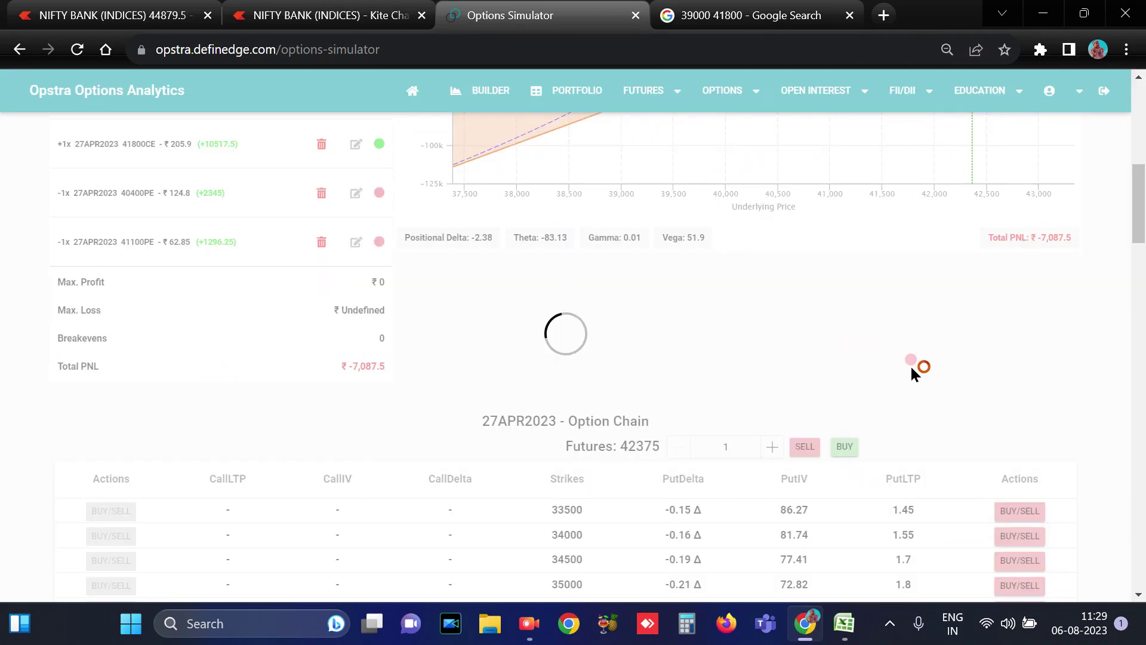
- Try a one-lot short of the BANKNIFTY 27APR2023 41600PE, review the payoff and Greeks, and delete the position
{"action": "scroll", "coordinate": [910, 365], "scroll_direction": "down", "scroll_amount": 15}
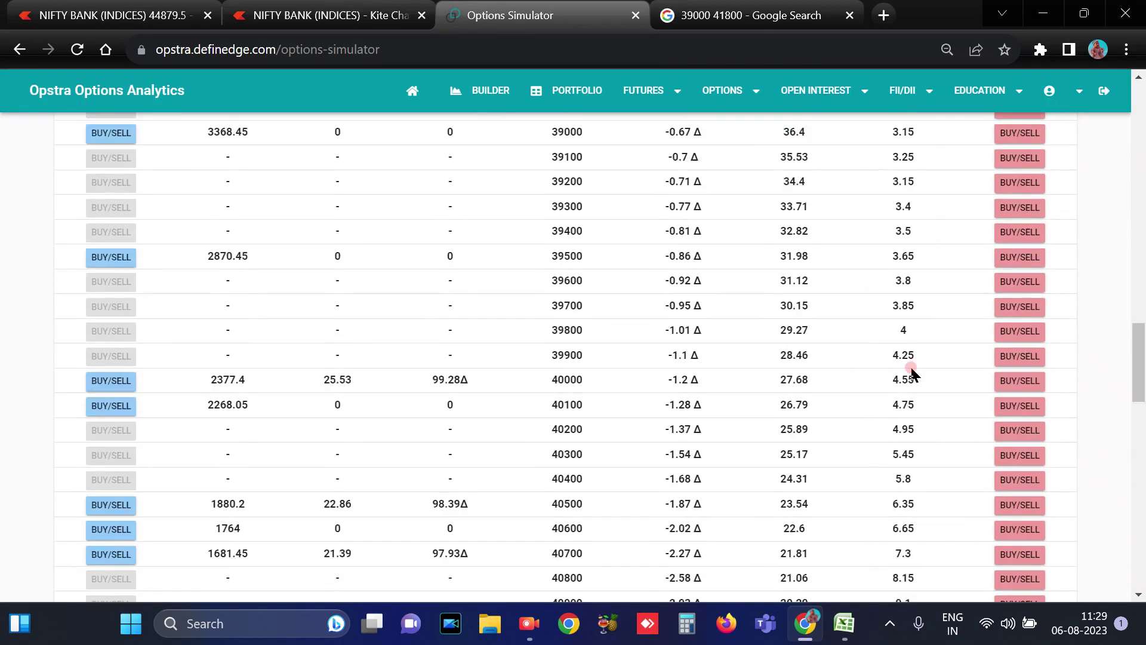
{"action": "scroll", "coordinate": [909, 364], "scroll_direction": "down", "scroll_amount": 2}
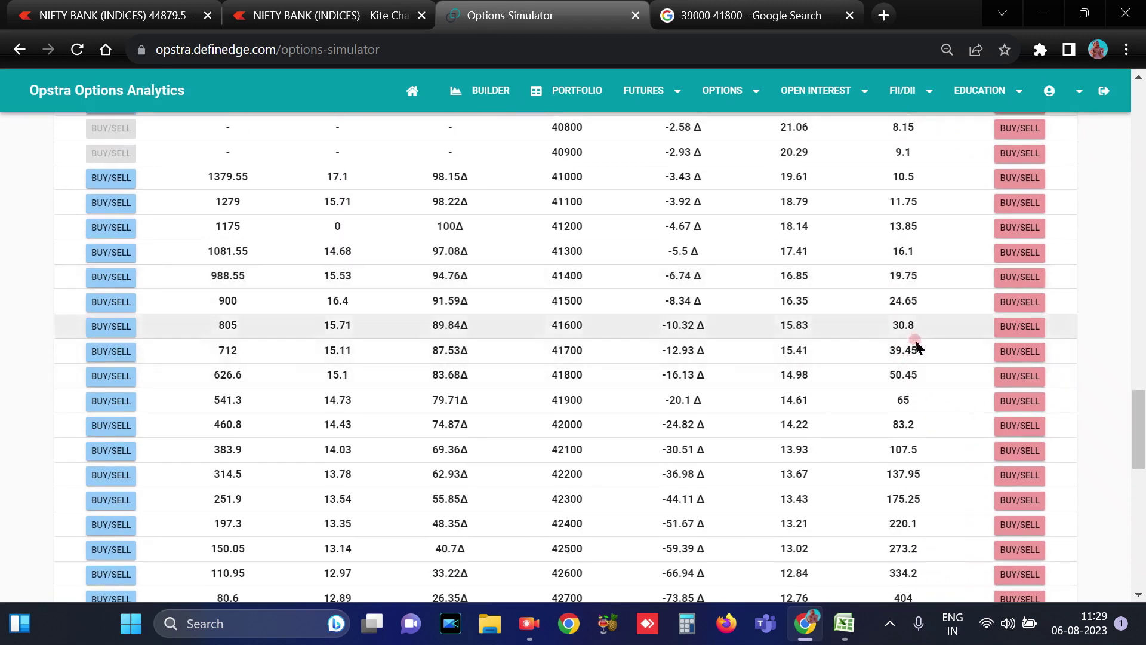
{"action": "left_click", "coordinate": [1021, 327]}
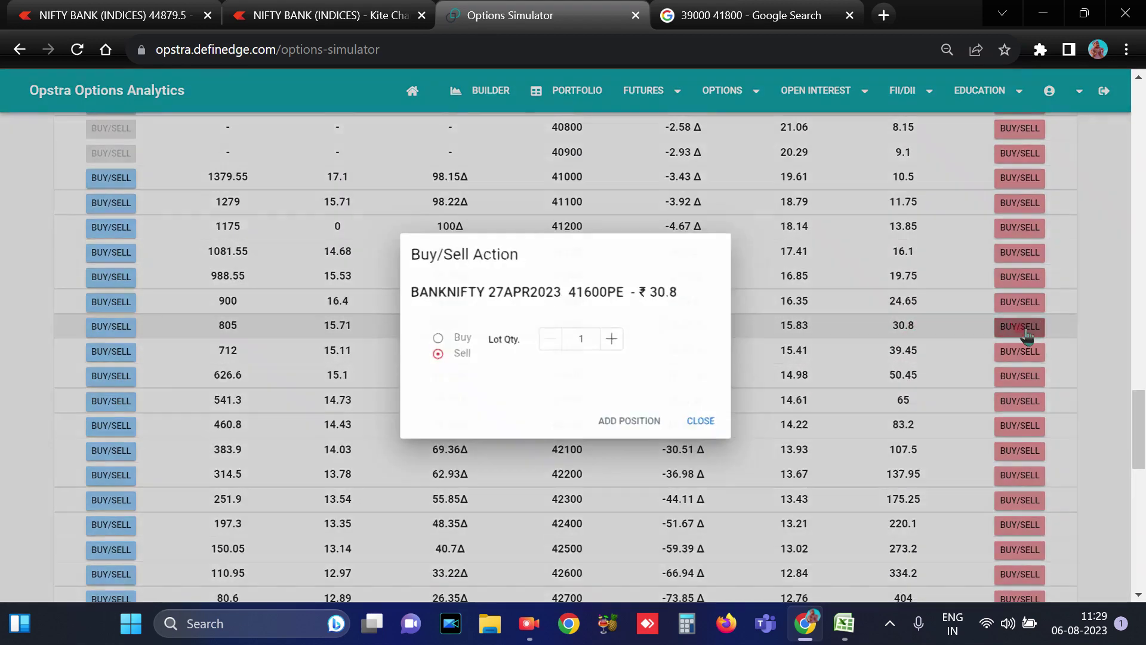
{"action": "left_click", "coordinate": [621, 424]}
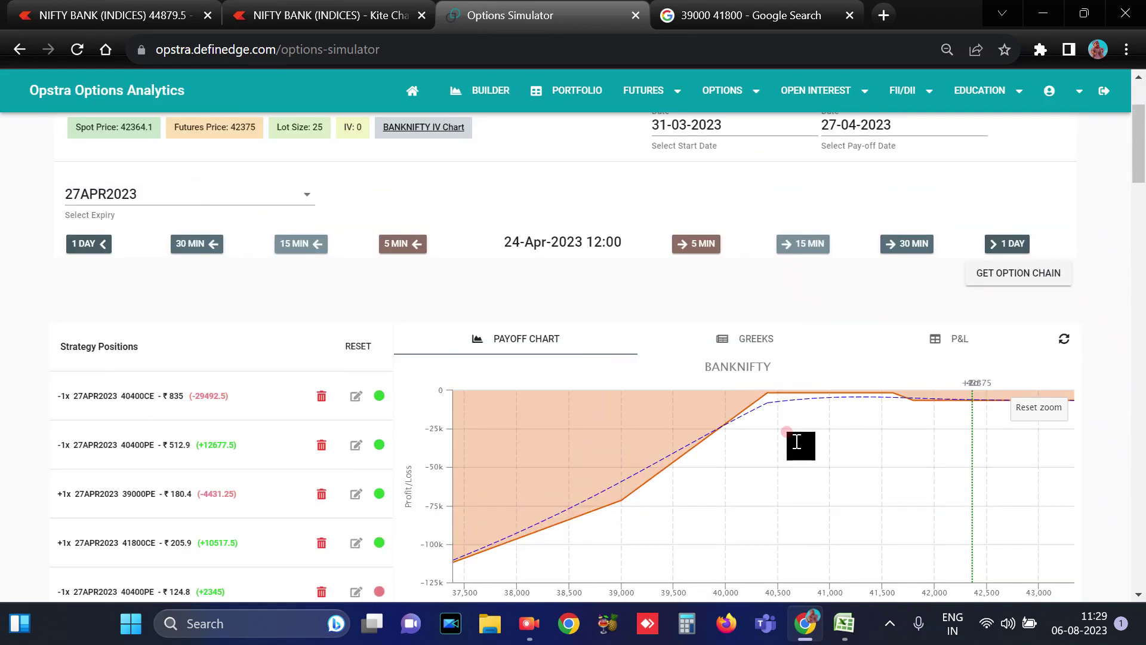
{"action": "scroll", "coordinate": [807, 434], "scroll_direction": "down", "scroll_amount": 3}
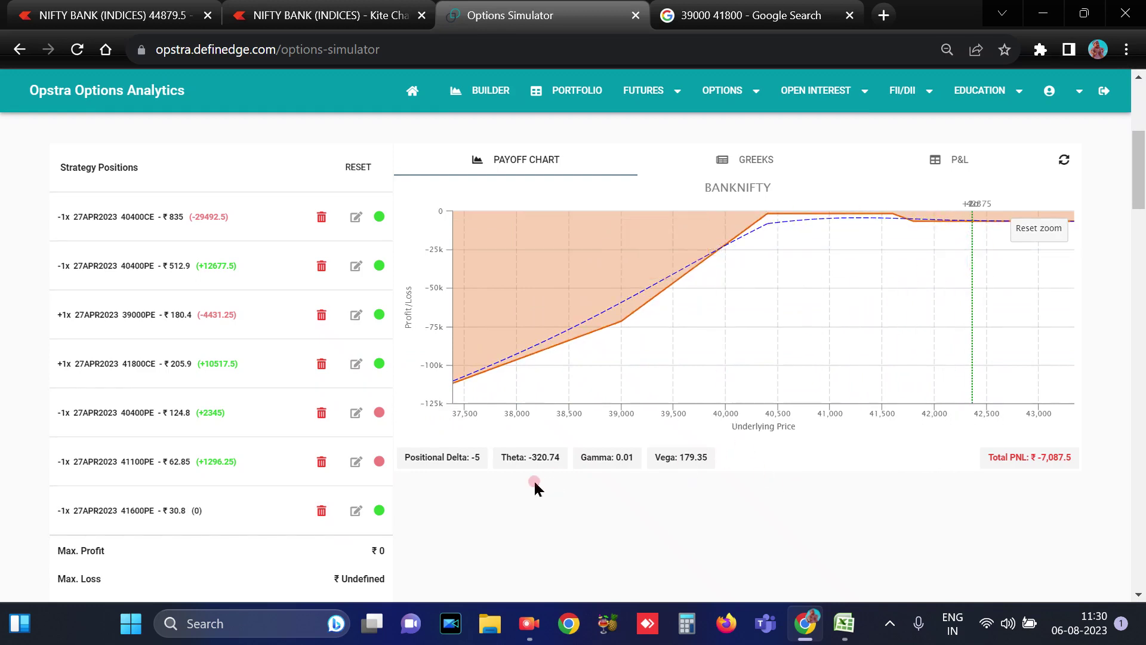
{"action": "scroll", "coordinate": [535, 484], "scroll_direction": "down", "scroll_amount": 3}
{"action": "left_click", "coordinate": [321, 332]}
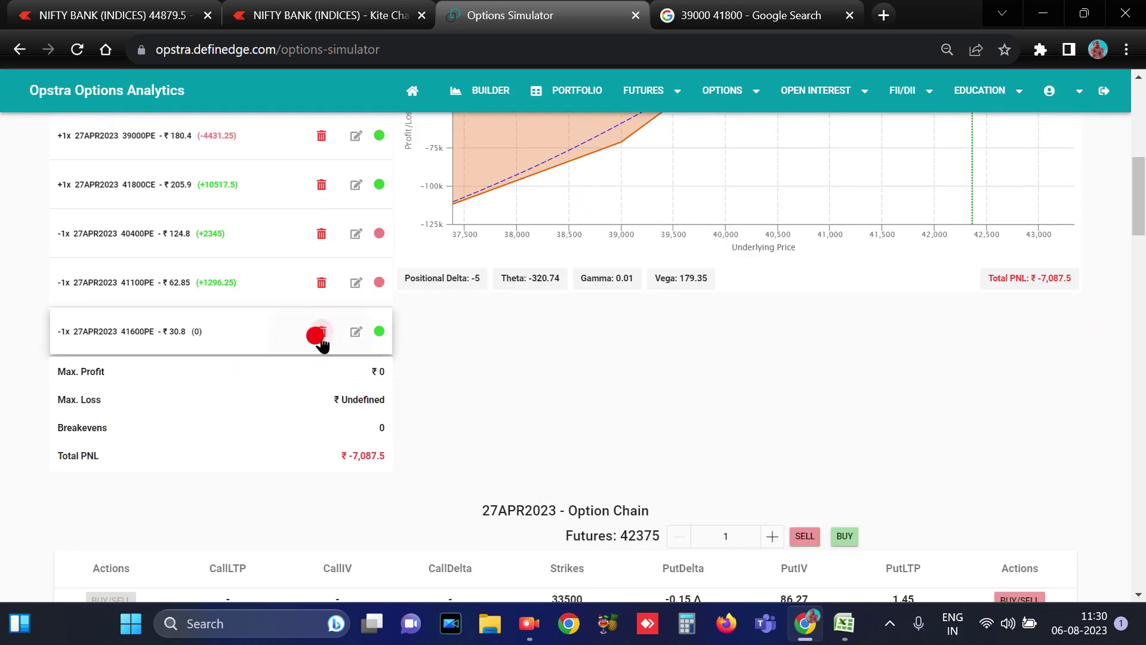
- Add a short position of one lot in the BANKNIFTY 27APR2023 41500PE and check the resulting payoff and breakevens
{"action": "scroll", "coordinate": [1046, 456], "scroll_direction": "down", "scroll_amount": 20}
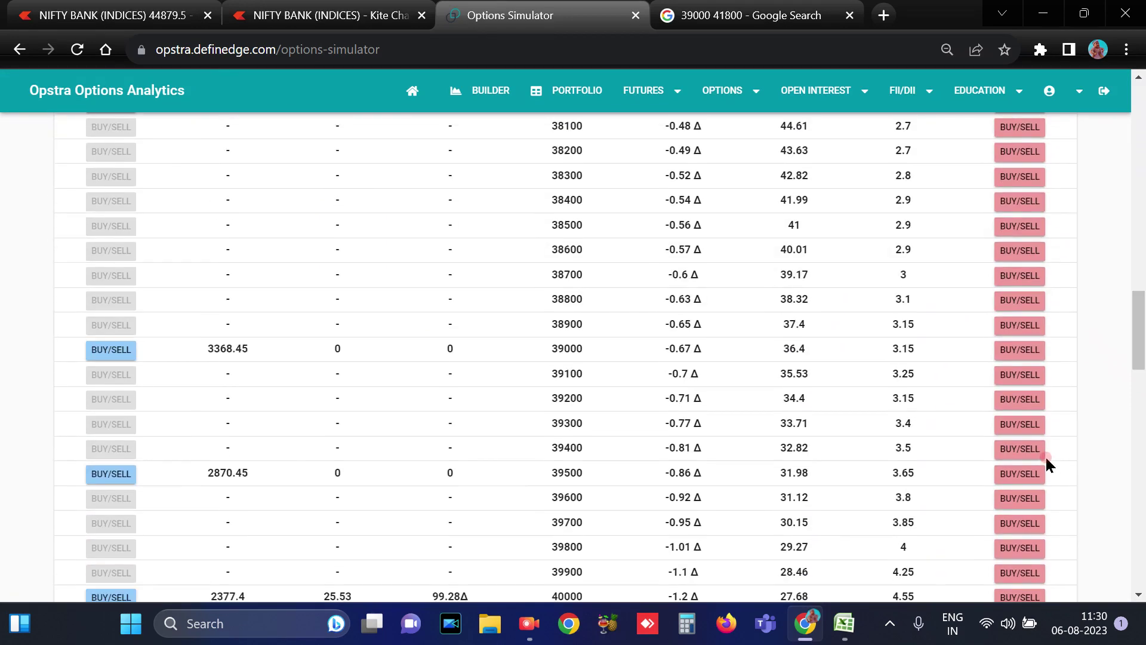
{"action": "scroll", "coordinate": [1044, 456], "scroll_direction": "down", "scroll_amount": 2}
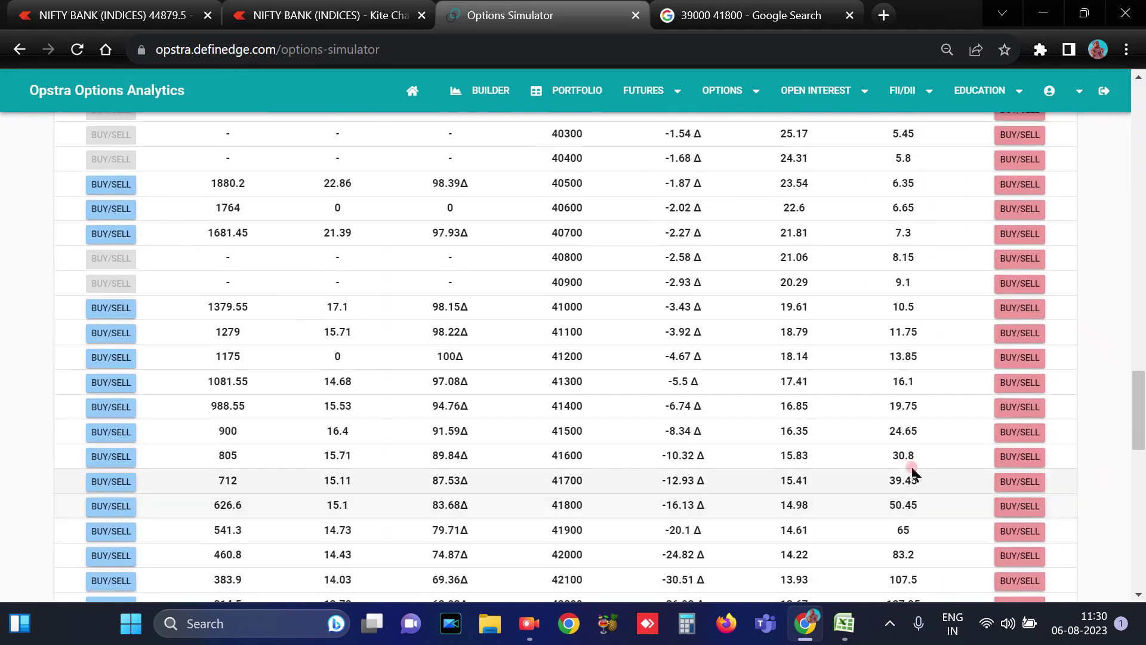
{"action": "left_click", "coordinate": [1037, 434]}
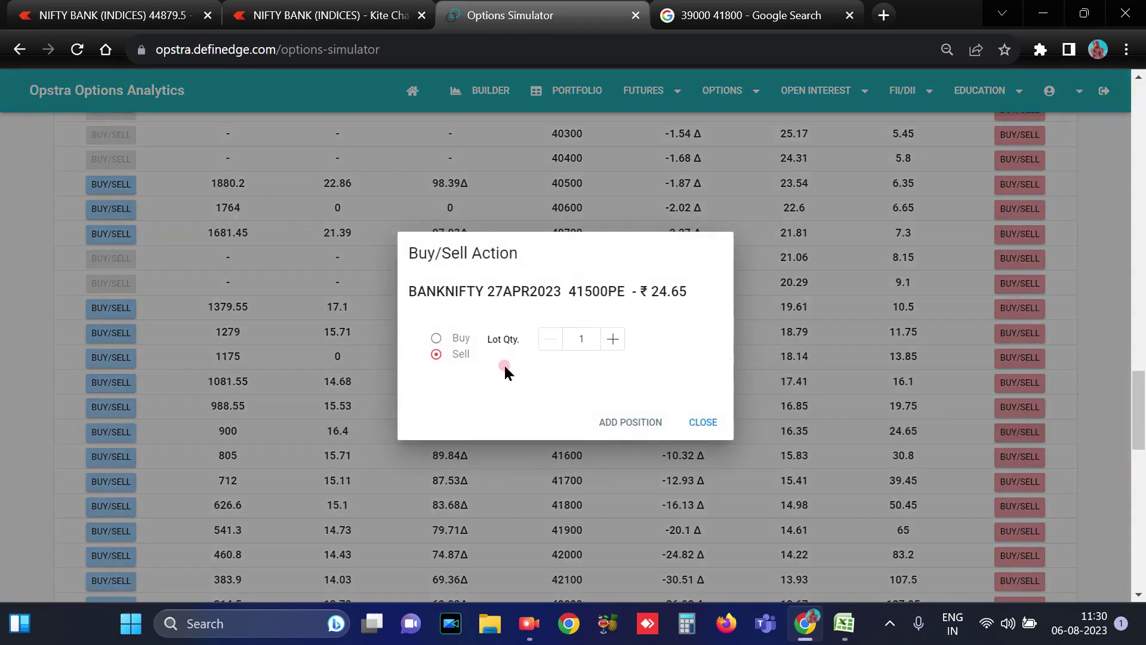
{"action": "left_click", "coordinate": [623, 424]}
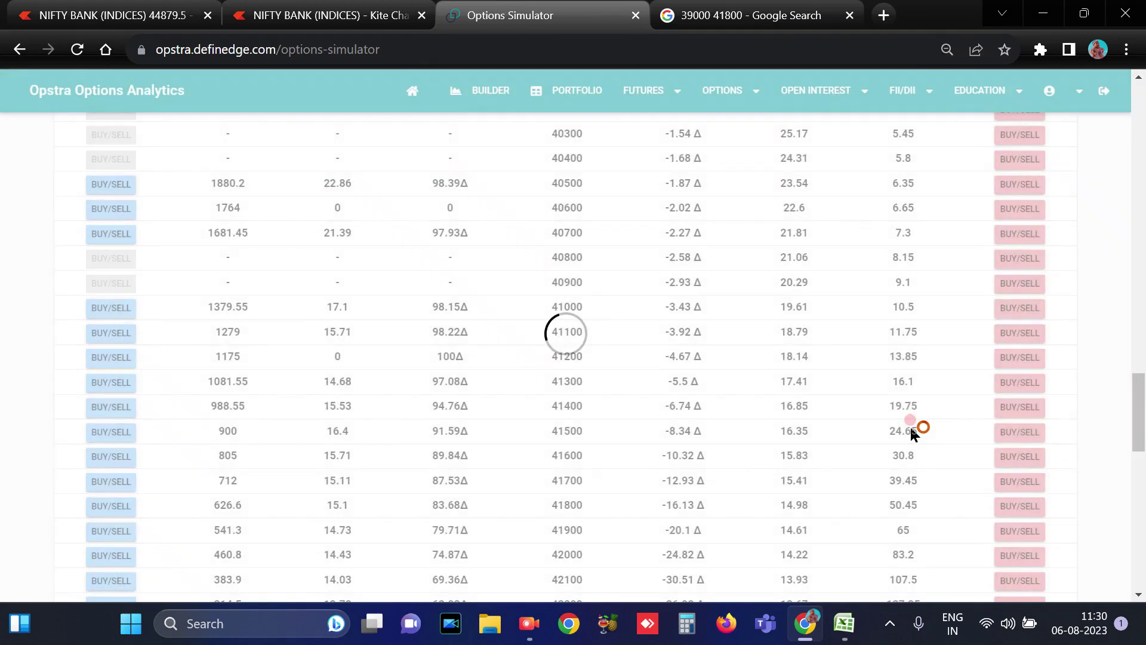
{"action": "scroll", "coordinate": [911, 433], "scroll_direction": "down", "scroll_amount": 3}
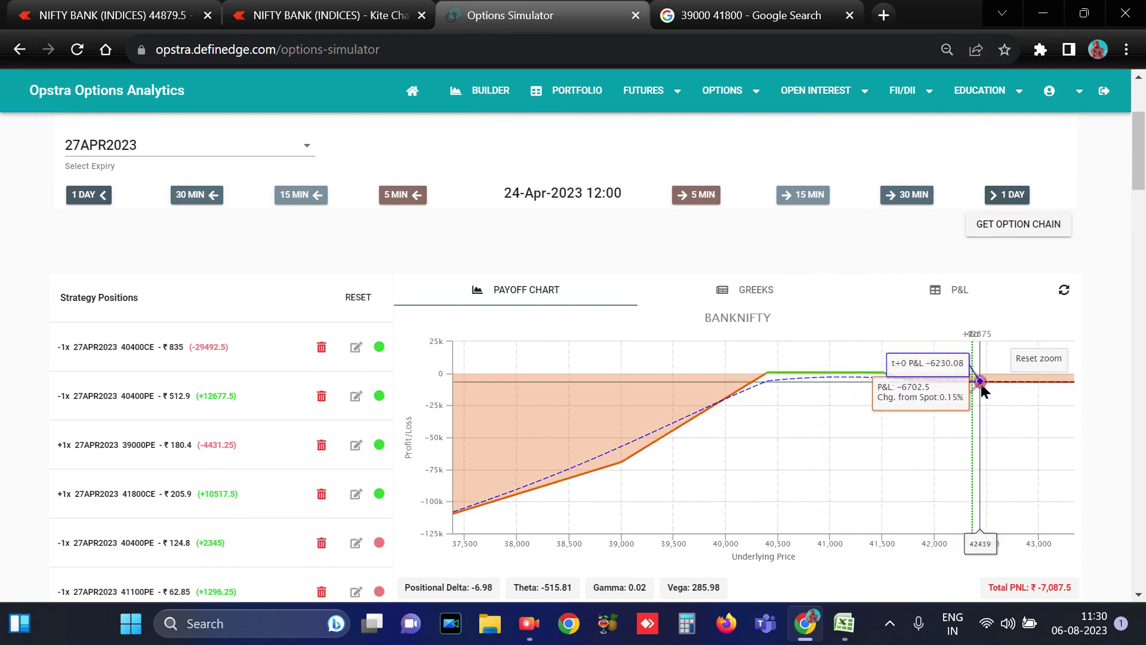
{"action": "scroll", "coordinate": [955, 400], "scroll_direction": "down", "scroll_amount": 5}
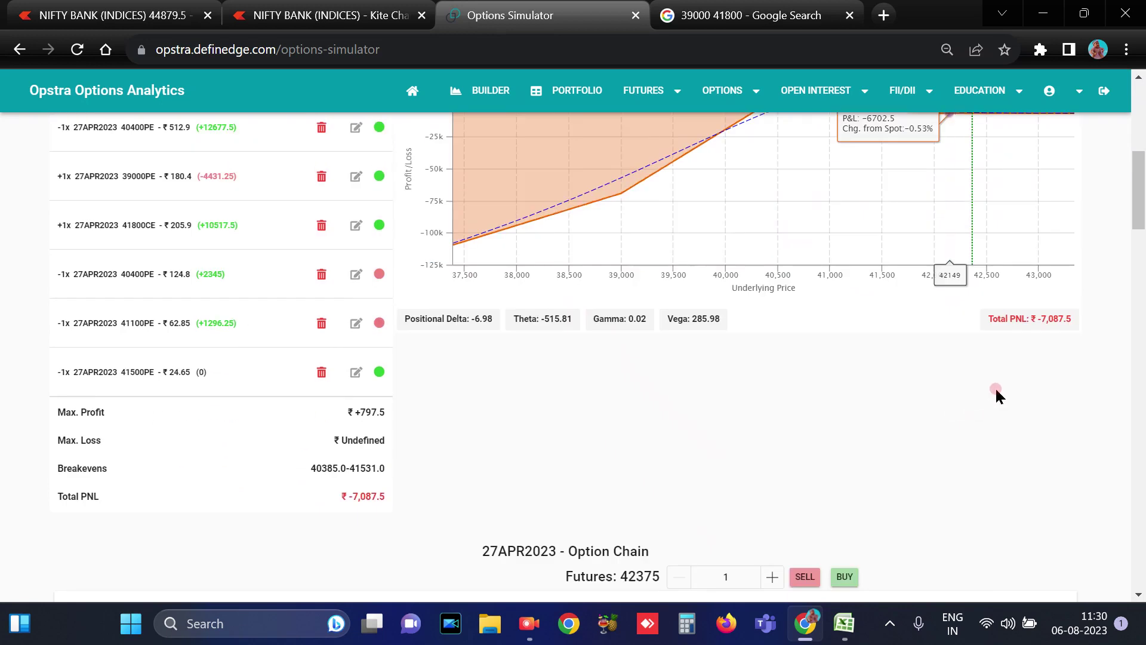
{"action": "scroll", "coordinate": [995, 394], "scroll_direction": "up", "scroll_amount": 5}
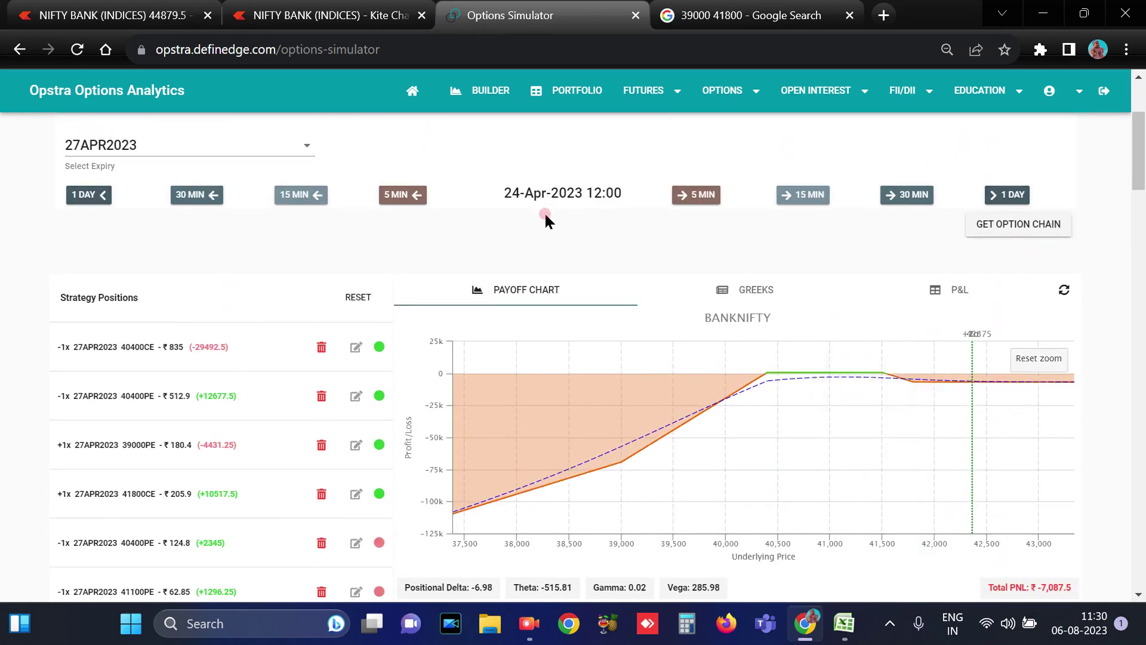
- Advance the simulation one trading day at a time to 27-Apr-2023 12:00, checking the total P&L at each date
{"action": "scroll", "coordinate": [546, 216], "scroll_direction": "up", "scroll_amount": 3}
{"action": "scroll", "coordinate": [776, 264], "scroll_direction": "down", "scroll_amount": 5}
{"action": "scroll", "coordinate": [609, 225], "scroll_direction": "up", "scroll_amount": 3}
{"action": "left_click", "coordinate": [1002, 297]}
{"action": "scroll", "coordinate": [1000, 292], "scroll_direction": "down", "scroll_amount": 3}
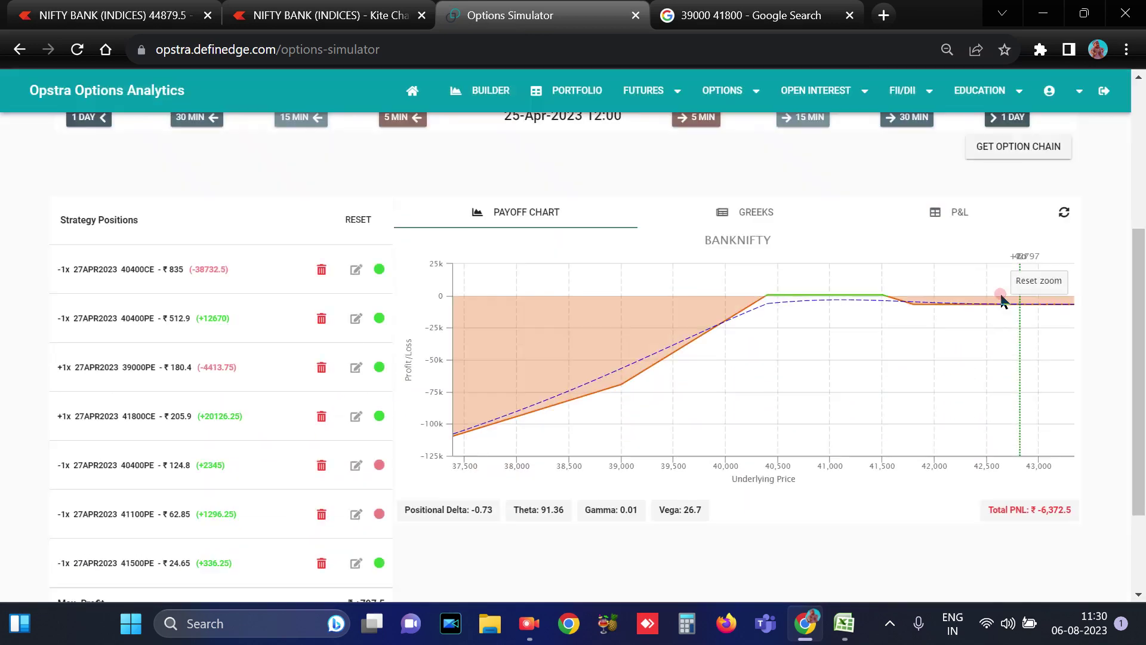
{"action": "left_click", "coordinate": [1007, 117]}
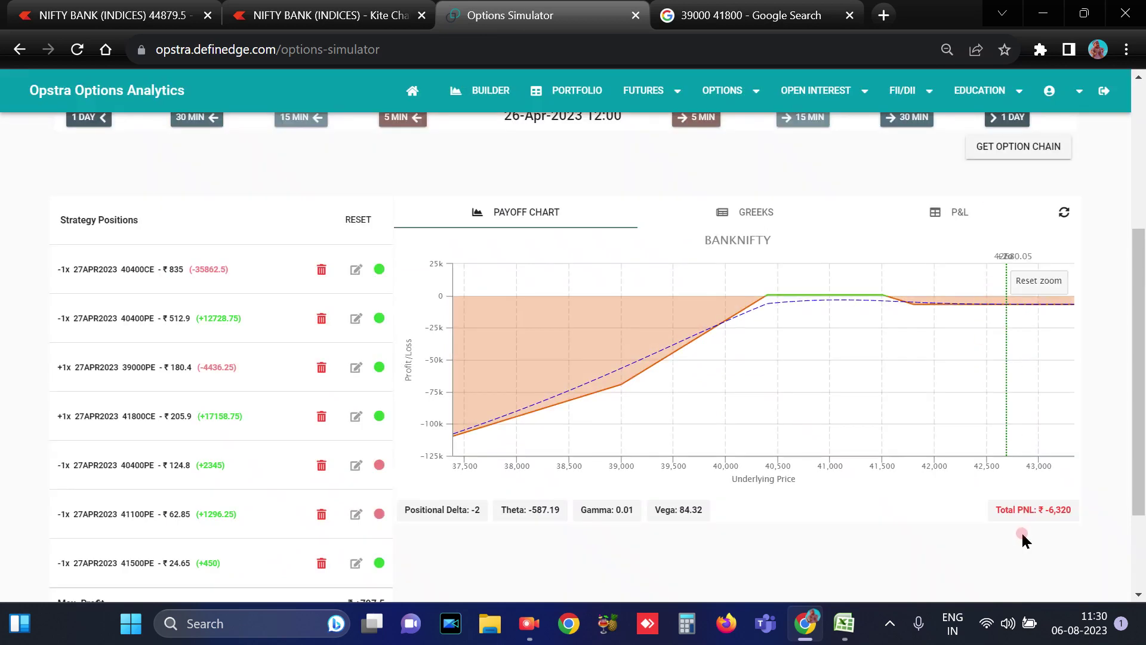
{"action": "scroll", "coordinate": [1044, 513], "scroll_direction": "up", "scroll_amount": 2}
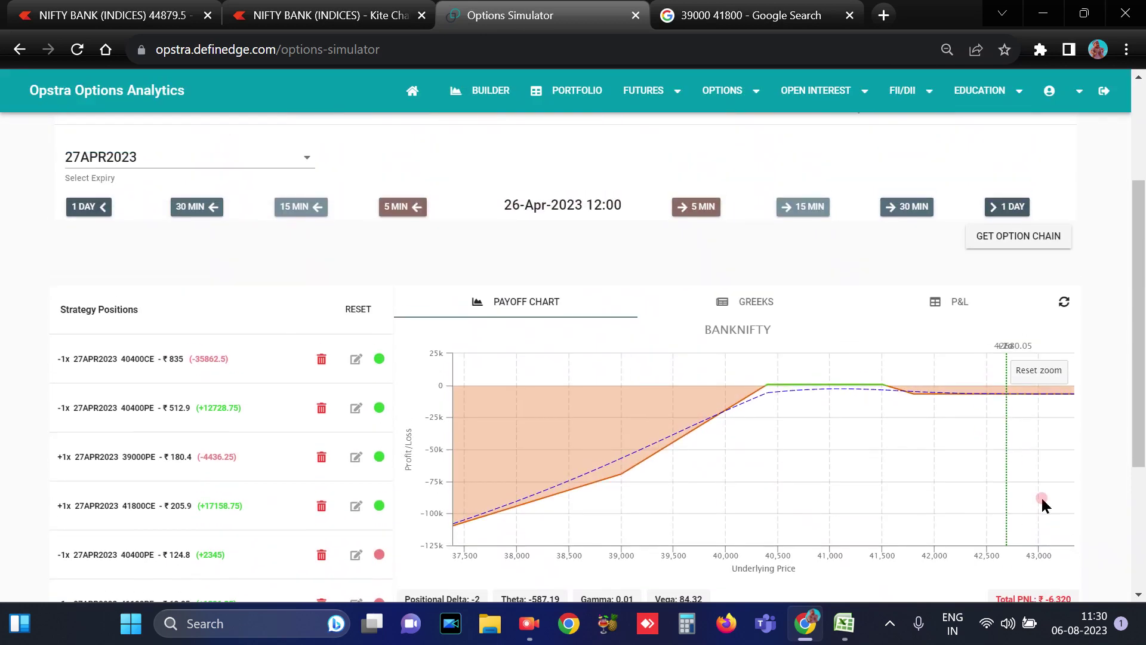
{"action": "left_click", "coordinate": [1008, 206]}
{"action": "scroll", "coordinate": [1007, 422], "scroll_direction": "down", "scroll_amount": 2}
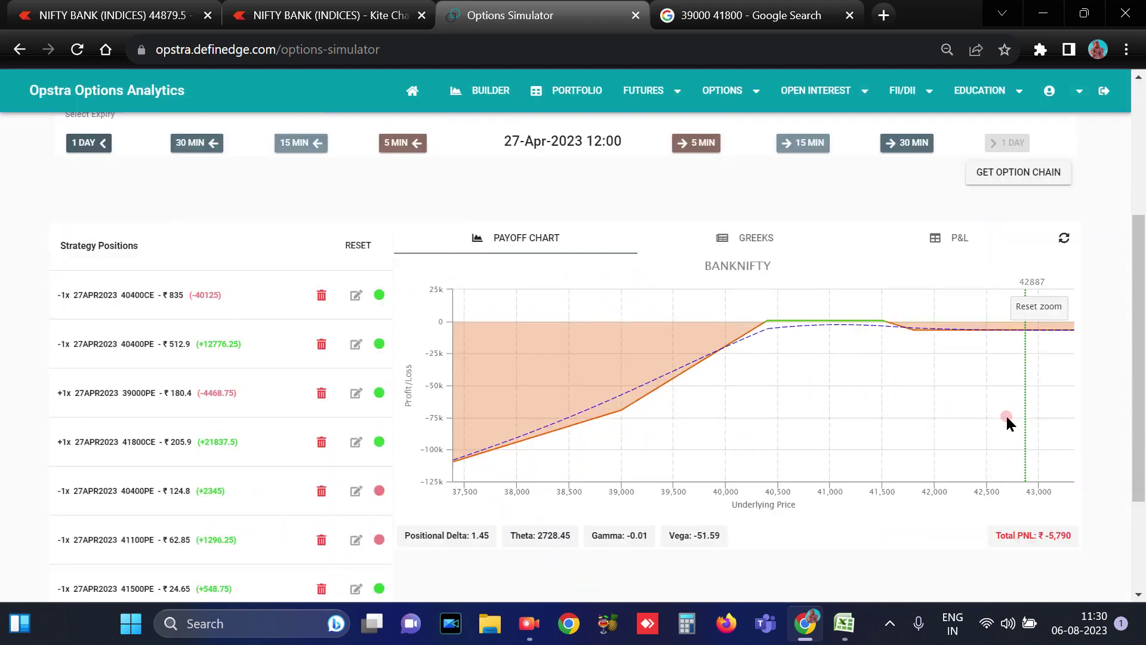
- Advance the expiry-day simulation in 30-minute increments to 27-Apr-2023 15:00
{"action": "scroll", "coordinate": [1048, 539], "scroll_direction": "up", "scroll_amount": 2}
{"action": "scroll", "coordinate": [1048, 535], "scroll_direction": "down", "scroll_amount": 2}
{"action": "scroll", "coordinate": [1065, 514], "scroll_direction": "up", "scroll_amount": 2}
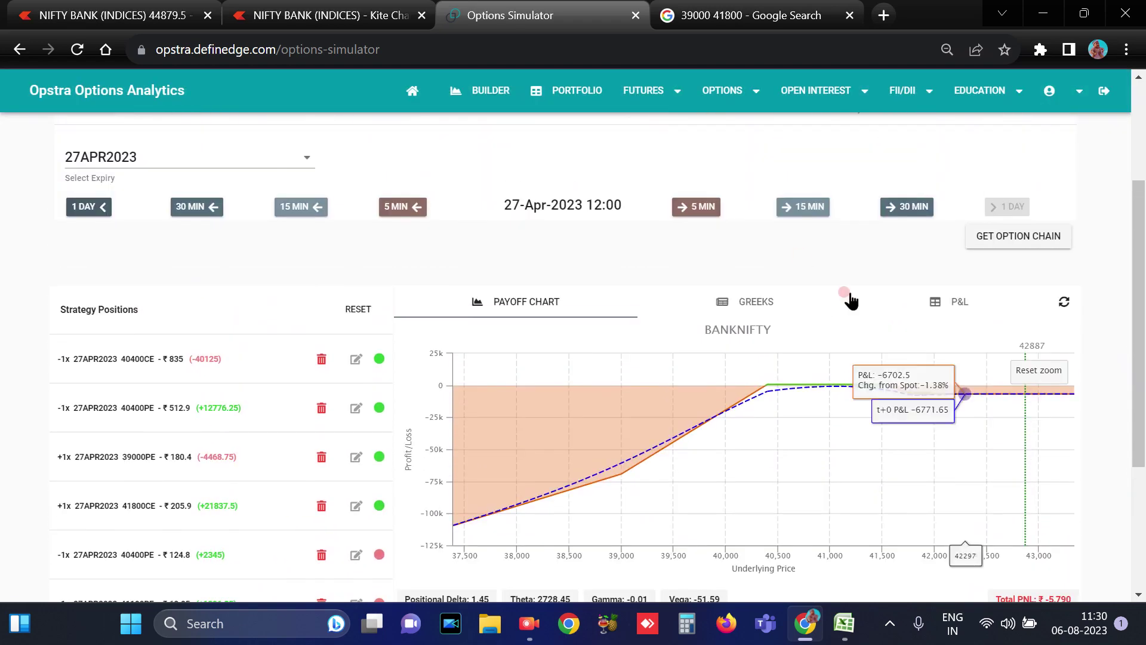
{"action": "left_click", "coordinate": [904, 209]}
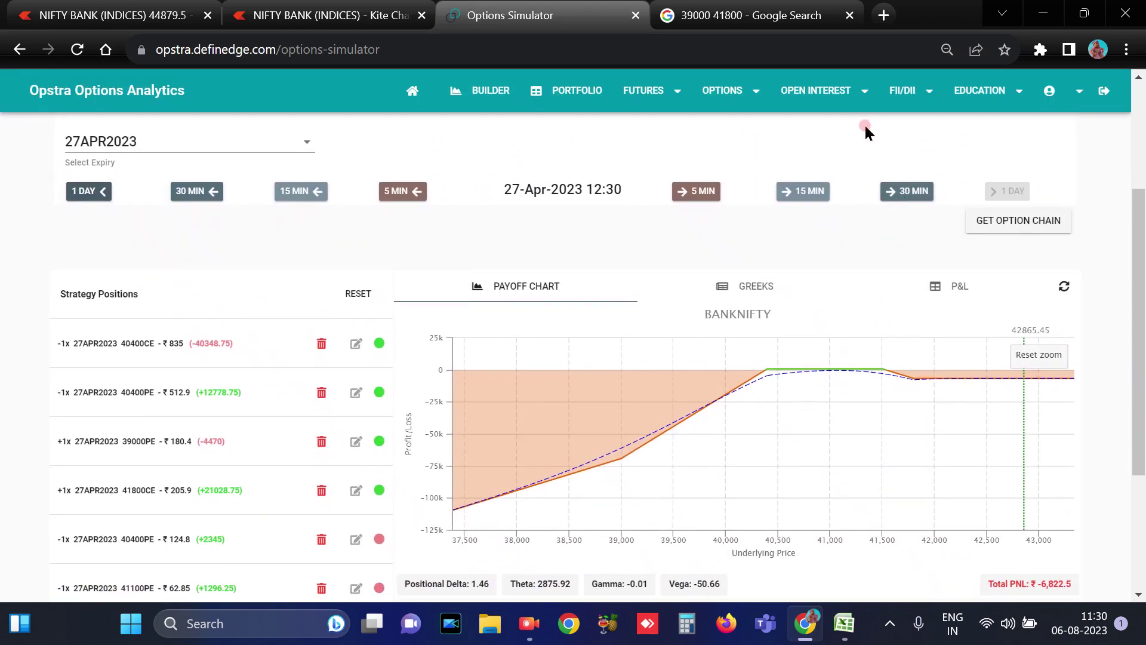
{"action": "left_click", "coordinate": [908, 198]}
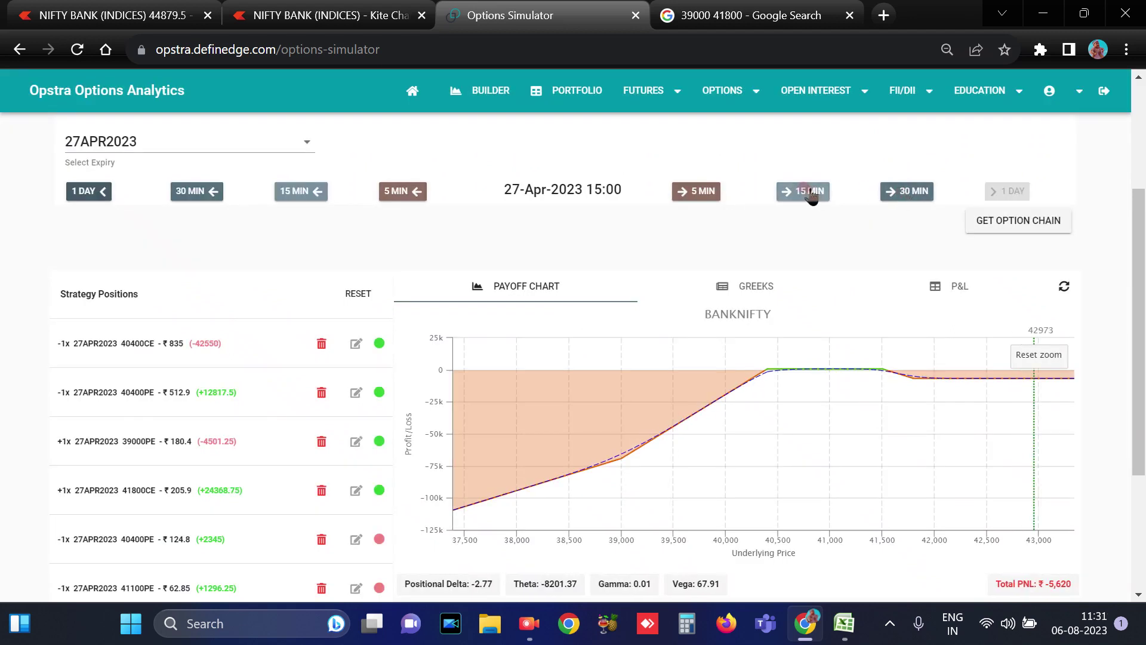
- Advance the simulation 15 minutes to 27-Apr-2023 15:15 and review the strategy's total P&L, maximum profit and breakevens
{"action": "left_click", "coordinate": [810, 192]}
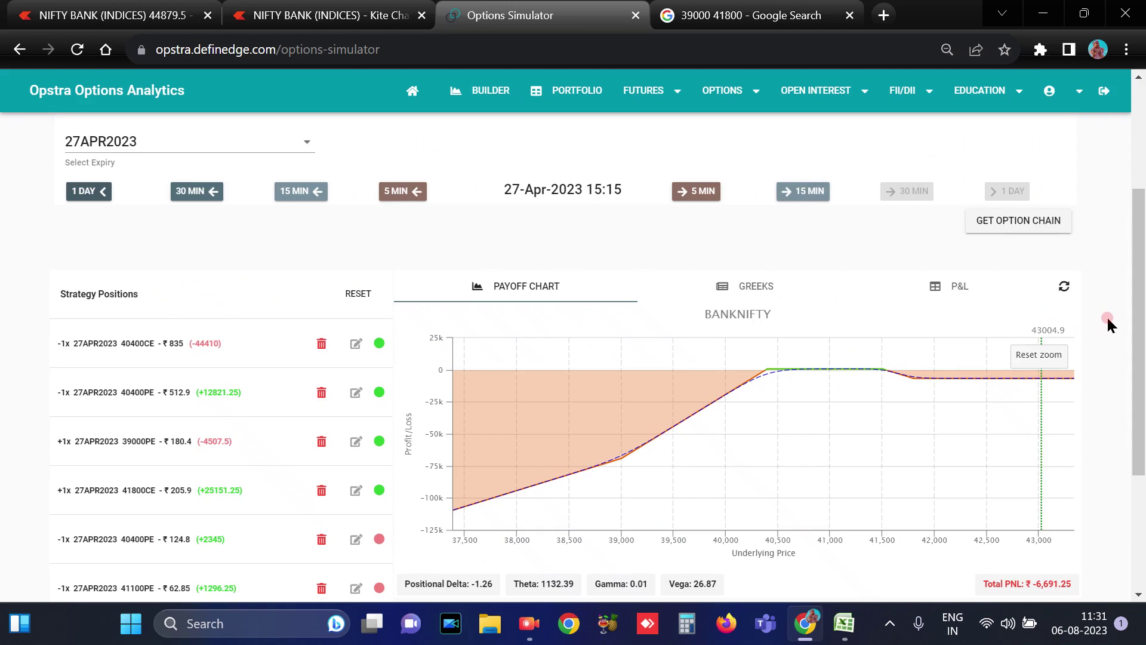
{"action": "scroll", "coordinate": [1105, 316], "scroll_direction": "down", "scroll_amount": 4}
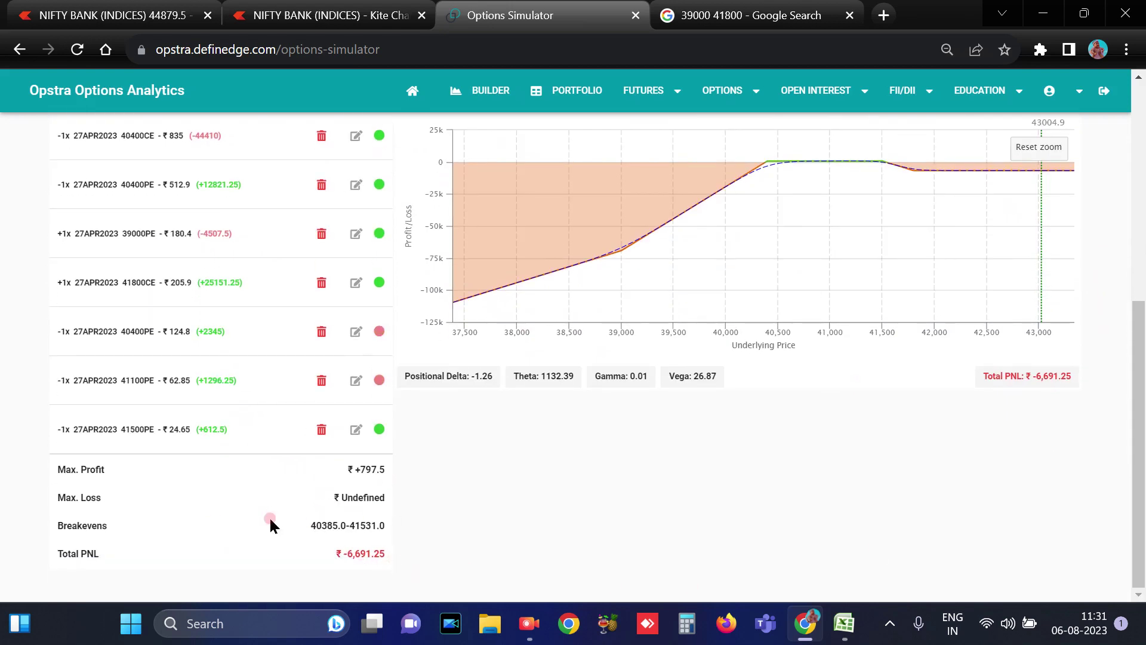
{"action": "left_click_drag", "start_coordinate": [327, 560], "coordinate": [388, 556]}
{"action": "left_click", "coordinate": [468, 549]}
{"action": "scroll", "coordinate": [722, 519], "scroll_direction": "up", "scroll_amount": 2}
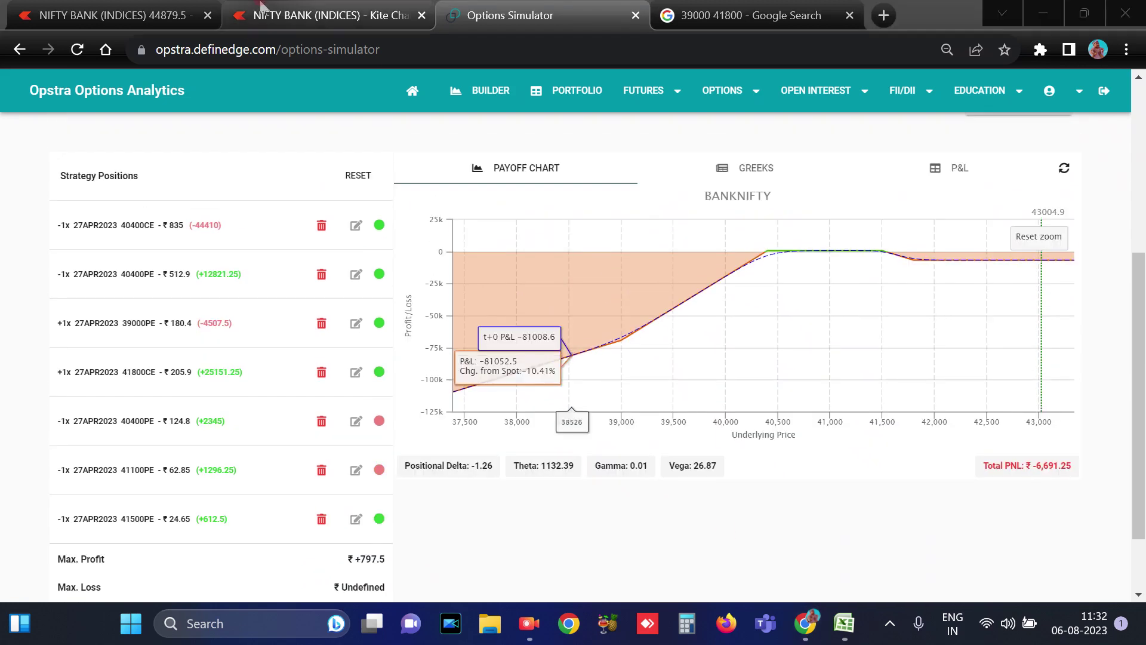
- Switch to the monthly NIFTY BANK chart in Kite and examine the price history back to 2021
{"action": "left_click", "coordinate": [261, 8]}
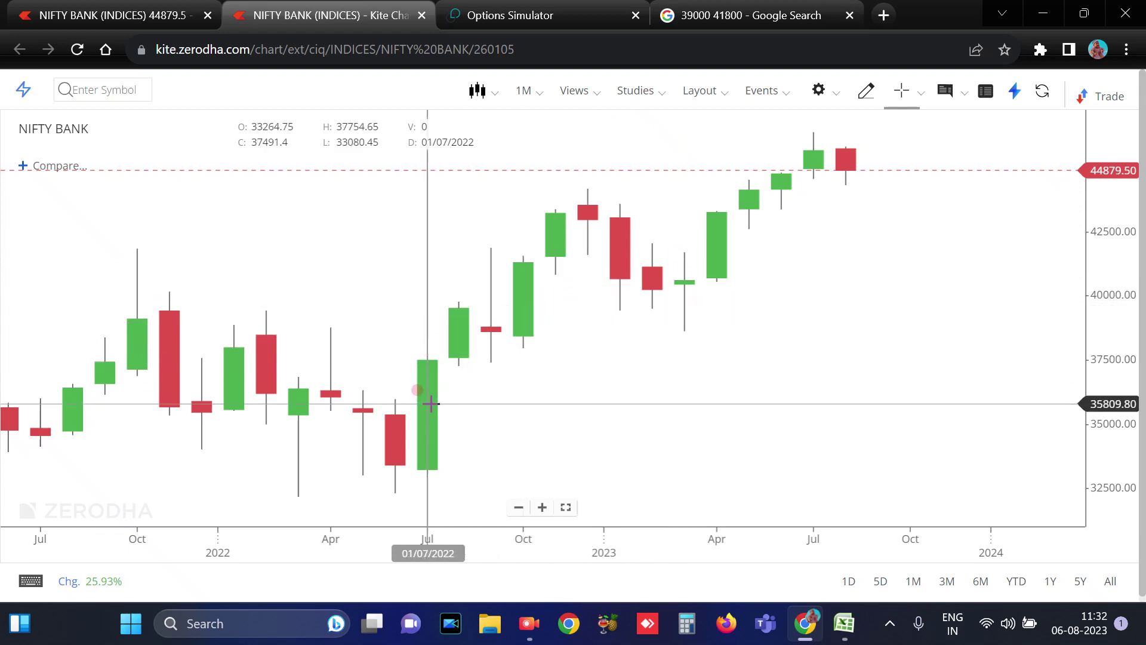
{"action": "scroll", "coordinate": [550, 330], "scroll_direction": "down", "scroll_amount": 2}
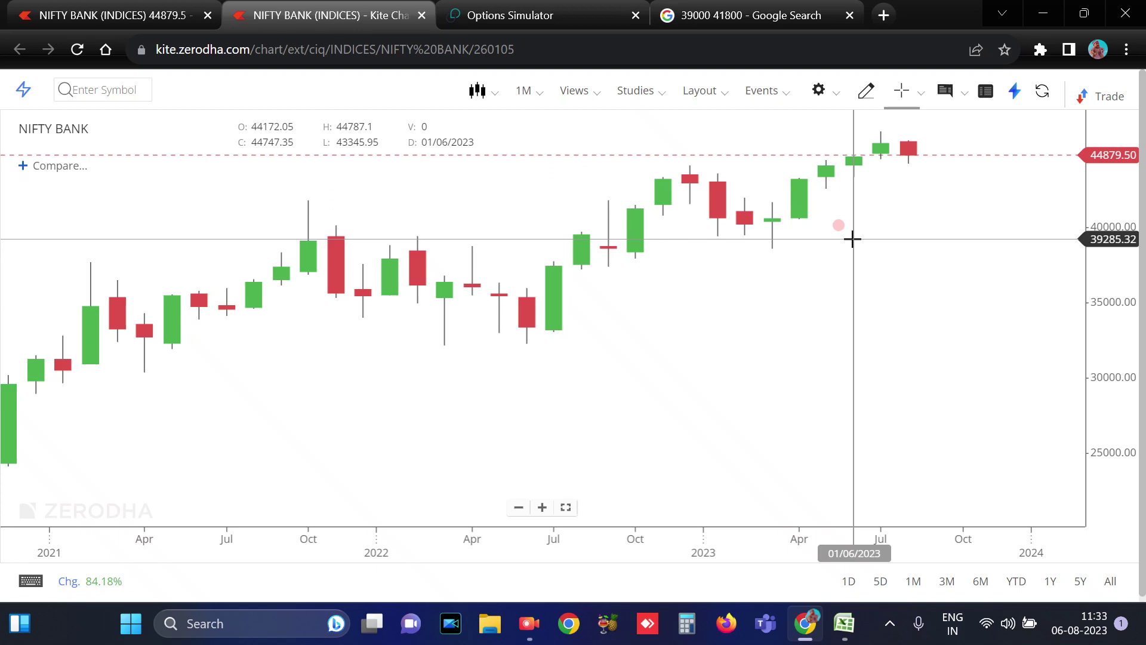
- Switch to the PAY OFF workbook in Excel and review the strategy legs along with the capital, risk, profit and target figures
{"action": "left_click", "coordinate": [844, 623]}
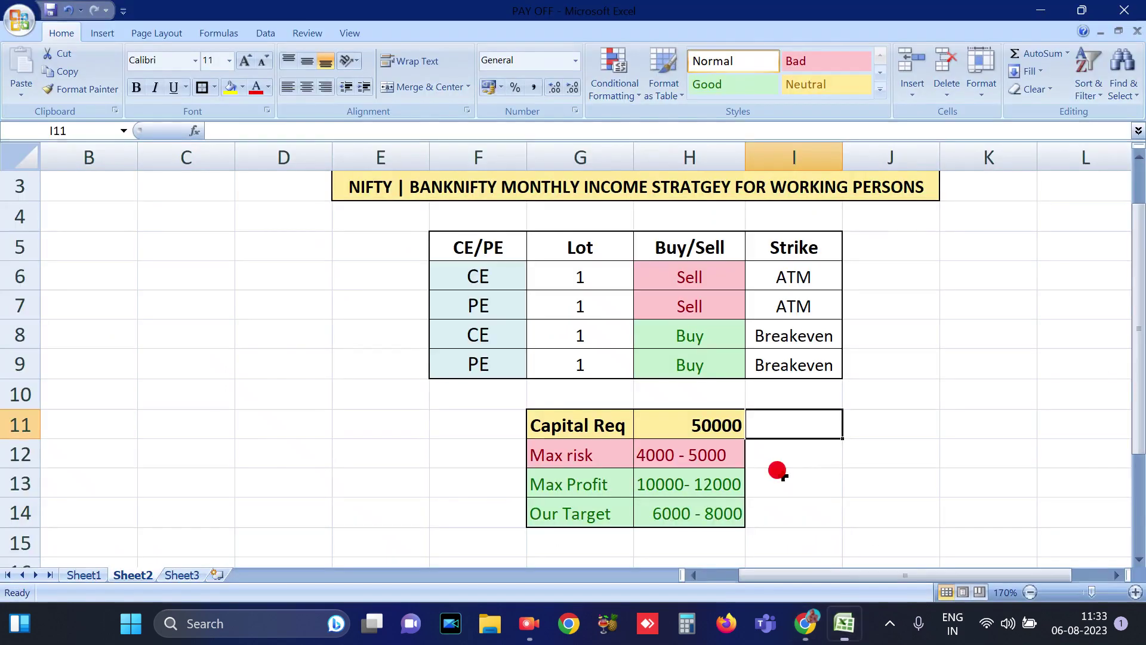
{"action": "left_click_drag", "start_coordinate": [657, 425], "coordinate": [692, 514]}
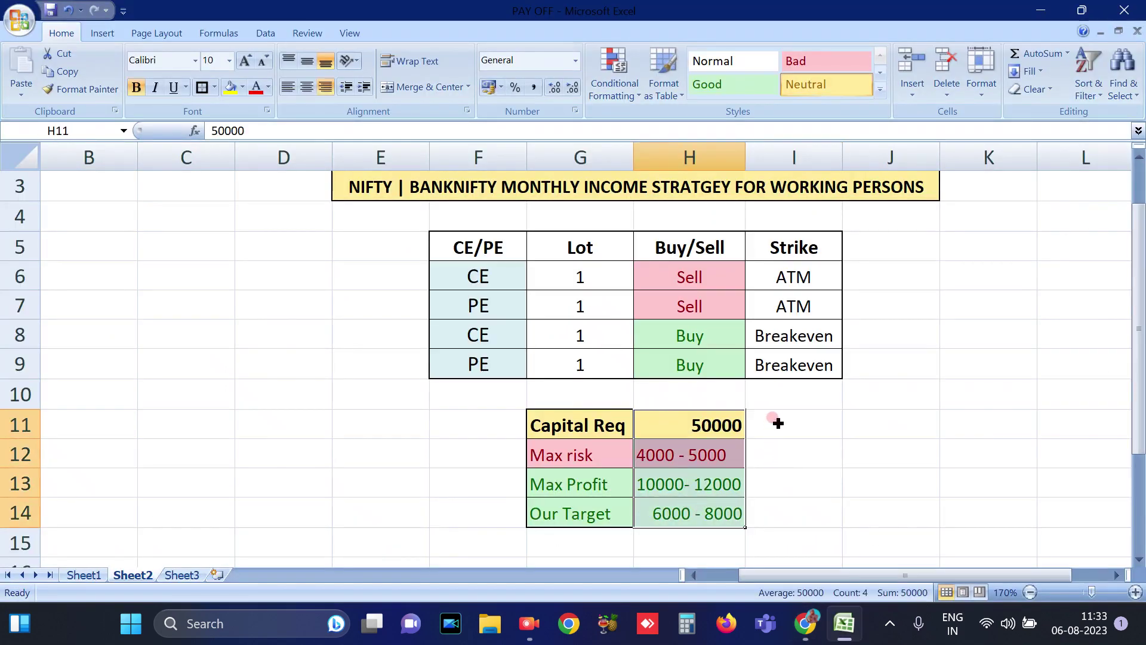
{"action": "left_click_drag", "start_coordinate": [773, 422], "coordinate": [786, 517]}
{"action": "left_click", "coordinate": [902, 418]}
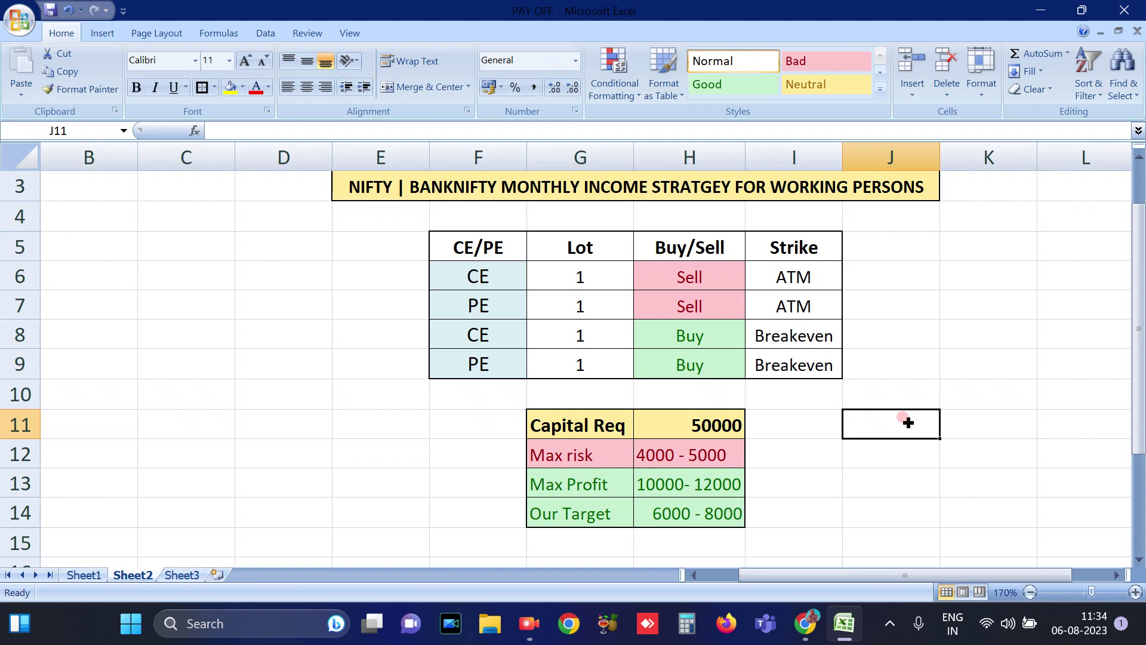
{"action": "left_click_drag", "start_coordinate": [451, 235], "coordinate": [822, 512]}
{"action": "left_click", "coordinate": [930, 426]}
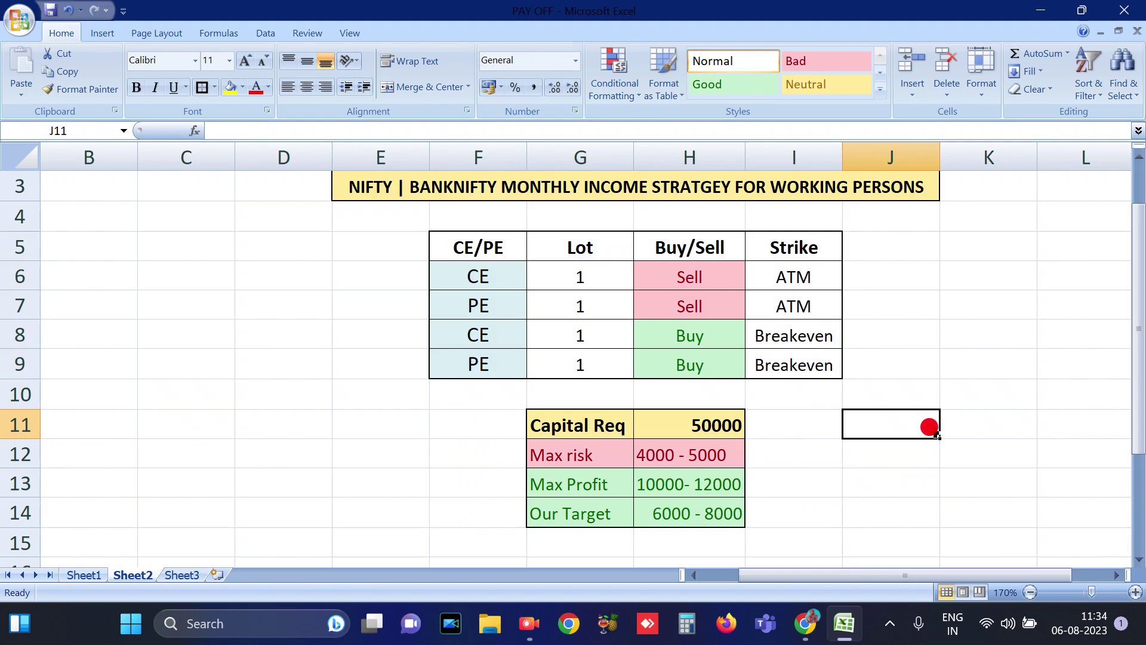